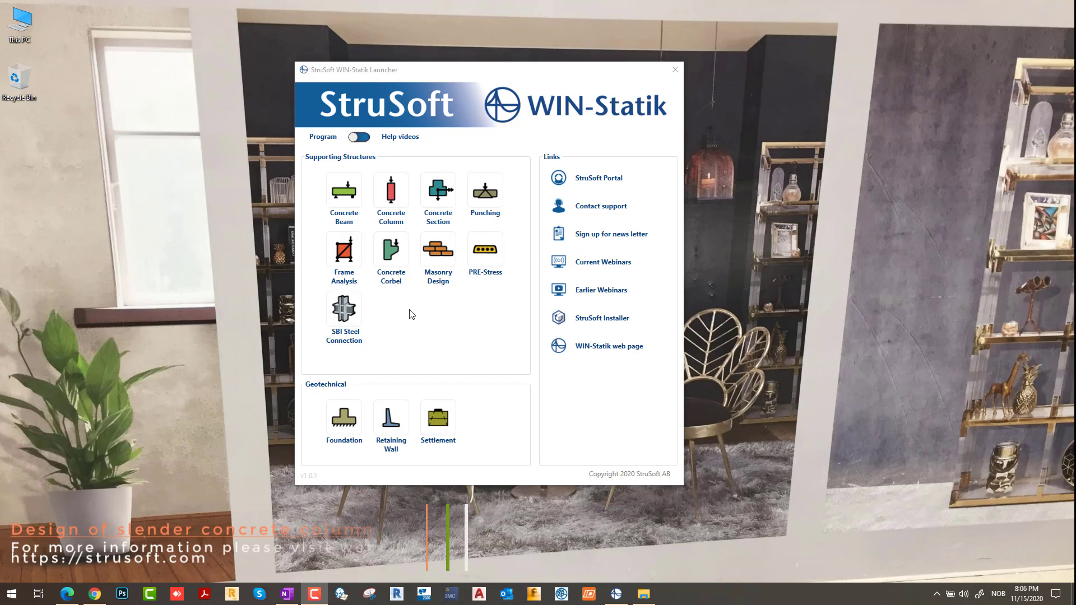
- Start a Concrete Column calculation using Eurocode concrete with code version EN 1992-1-1 (Norwegian annex)
click(391, 195)
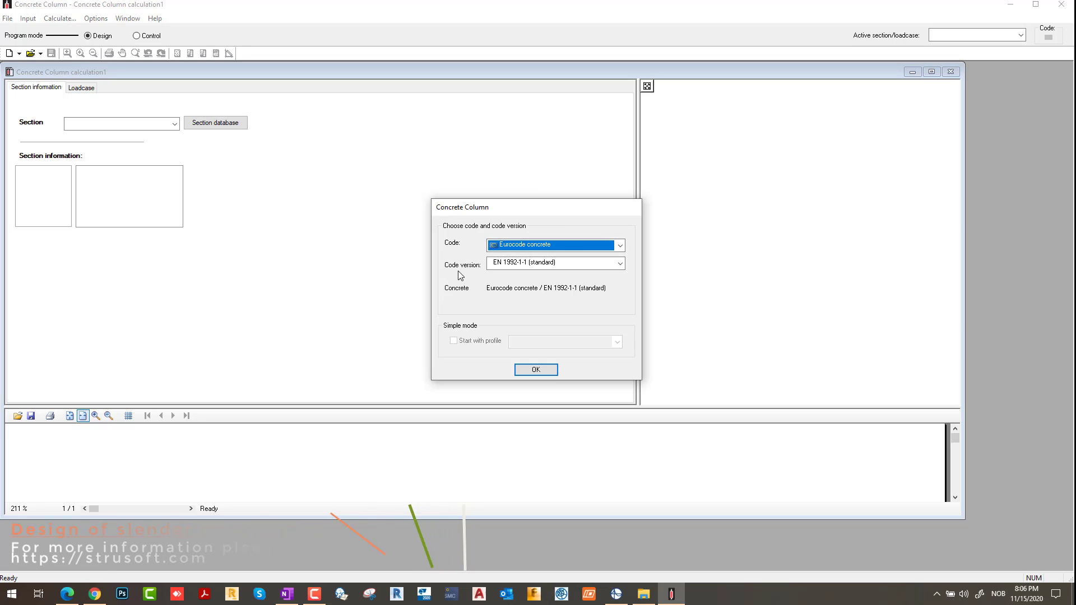
click(555, 263)
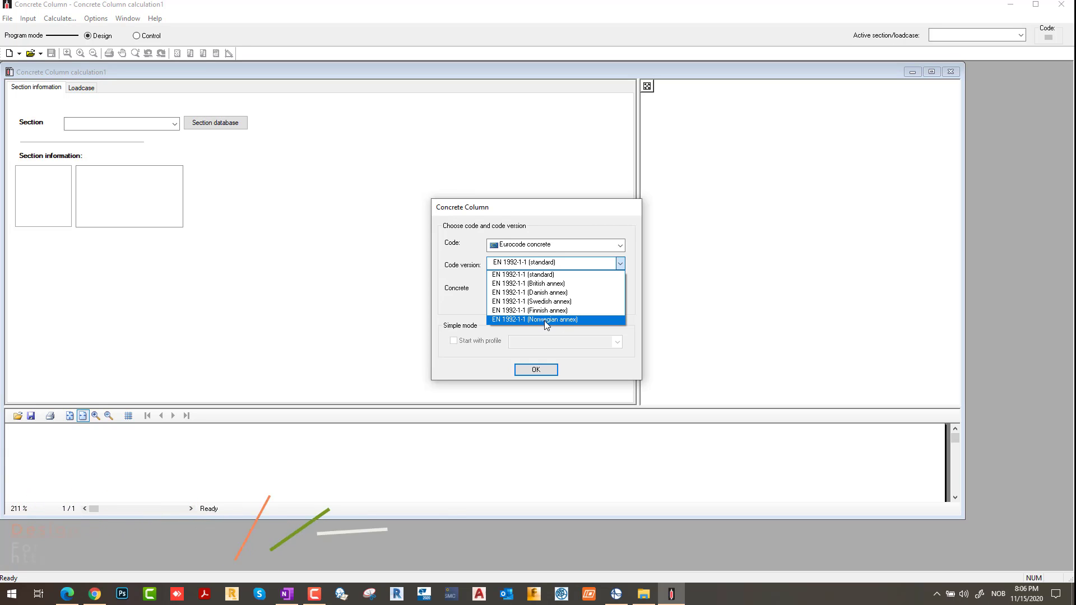
click(546, 324)
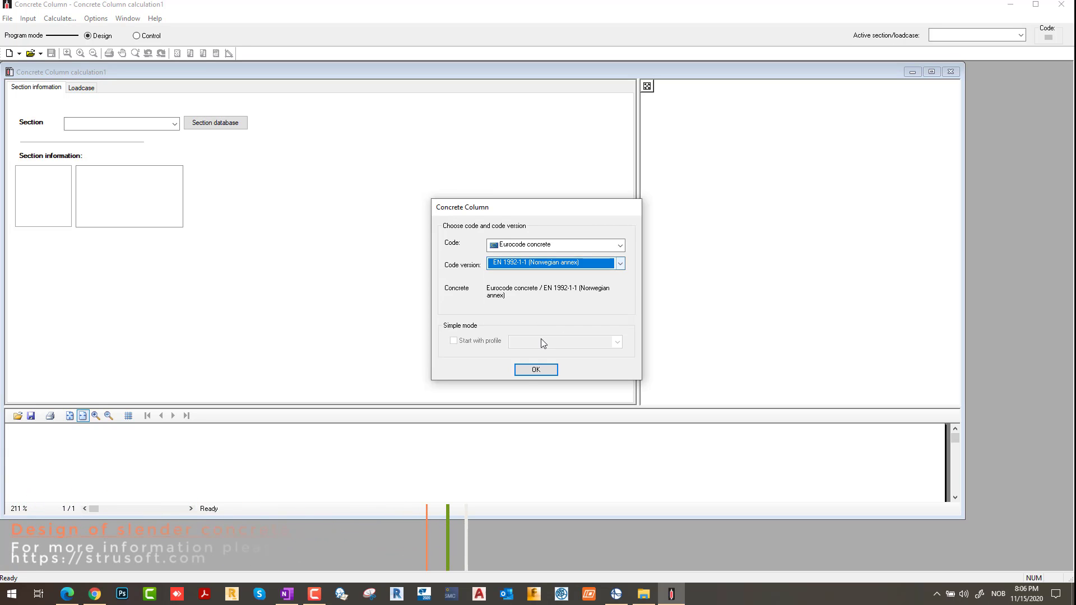
click(535, 370)
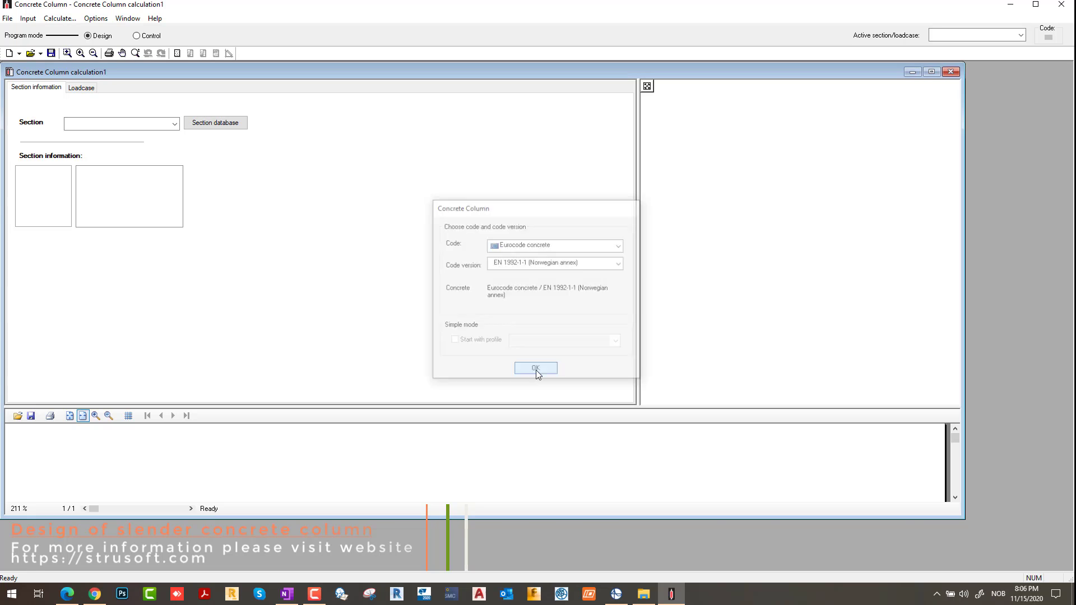
- Open the section database and compare the standard Eurocode and non-standard concrete groups, including the non-standard rectangular solid sections
click(205, 127)
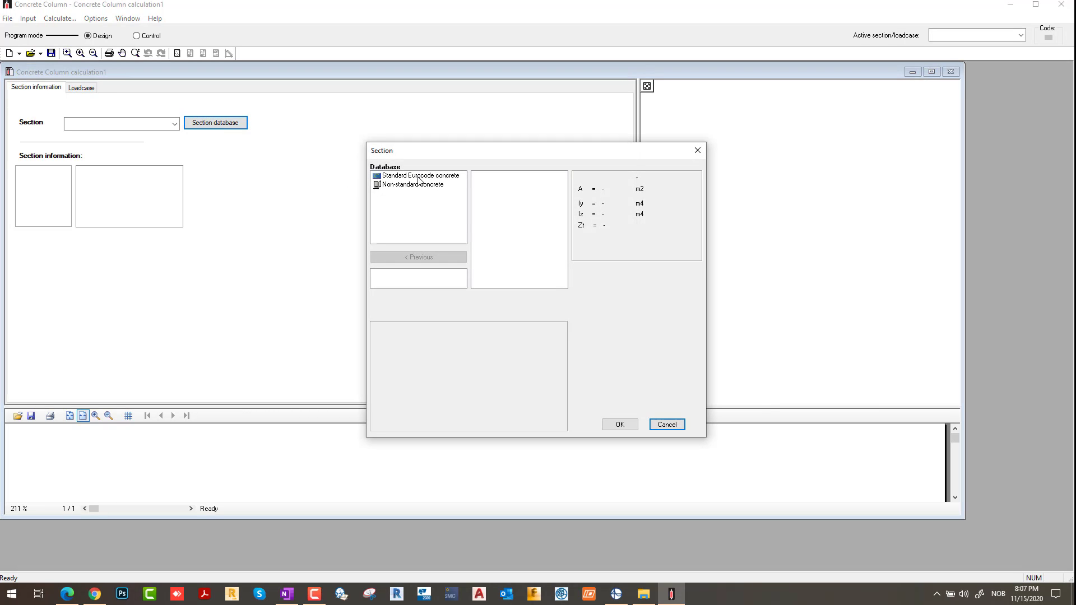
click(416, 178)
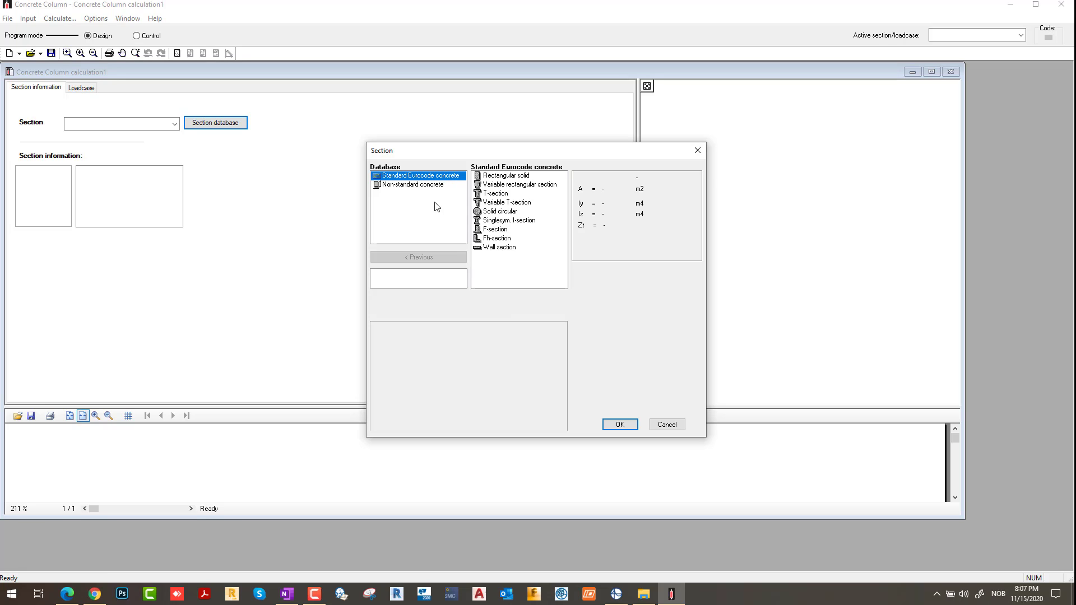
click(412, 187)
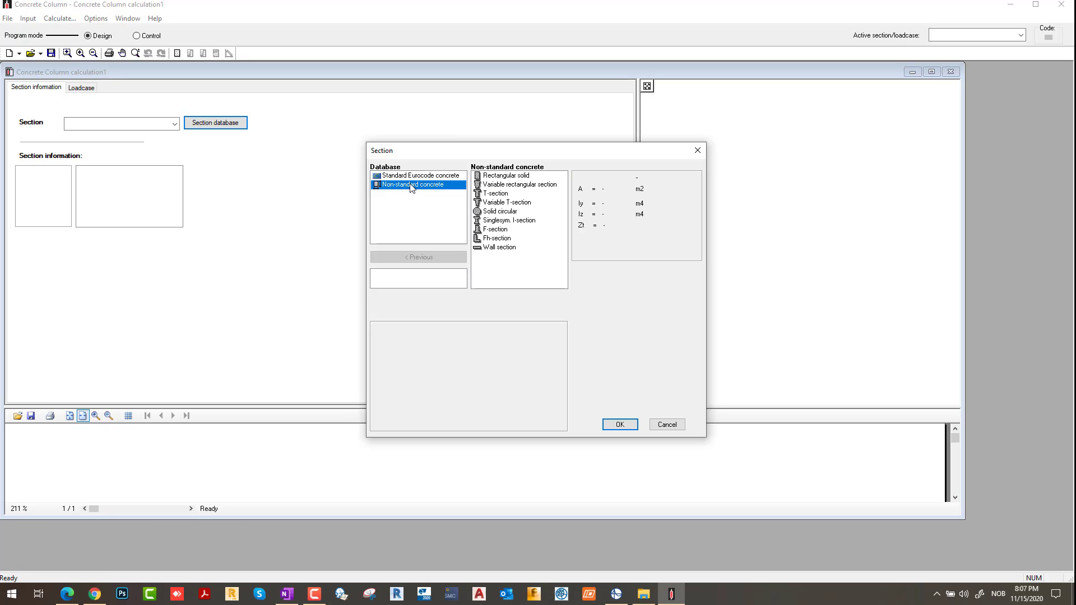
click(412, 177)
click(427, 187)
double_click(487, 177)
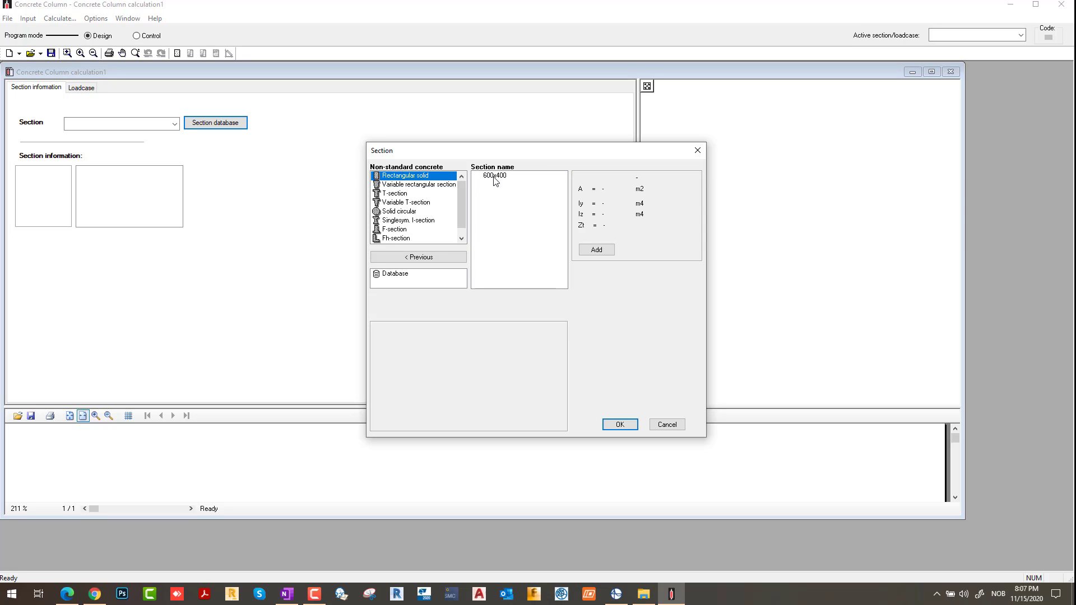
click(422, 257)
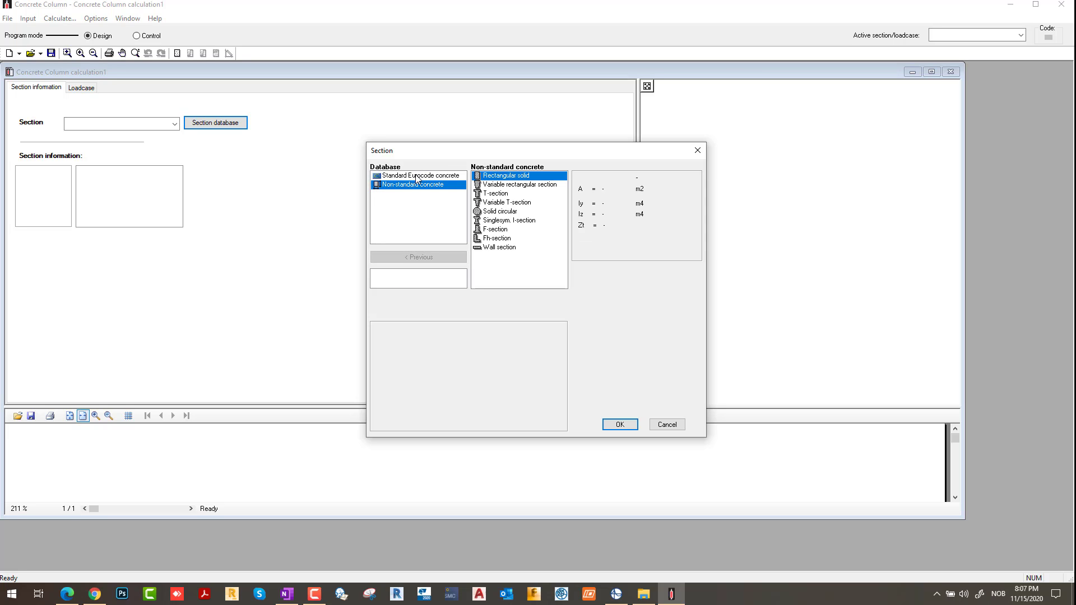
- Examine the standard Eurocode concrete section types, from rectangular and T-sections through circular, I-, F- and Fh-sections
click(417, 177)
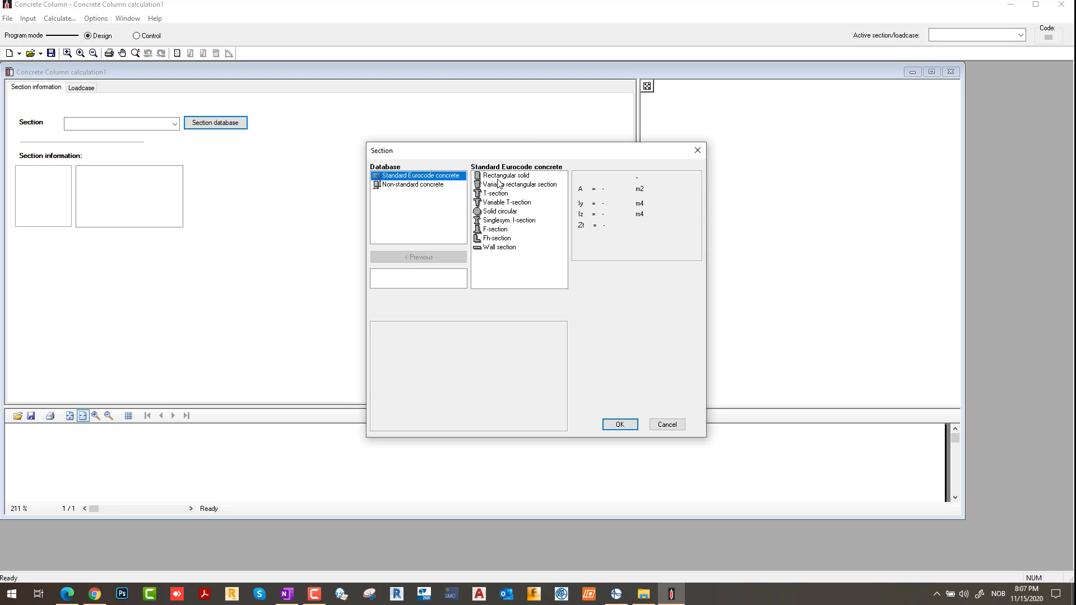
double_click(498, 176)
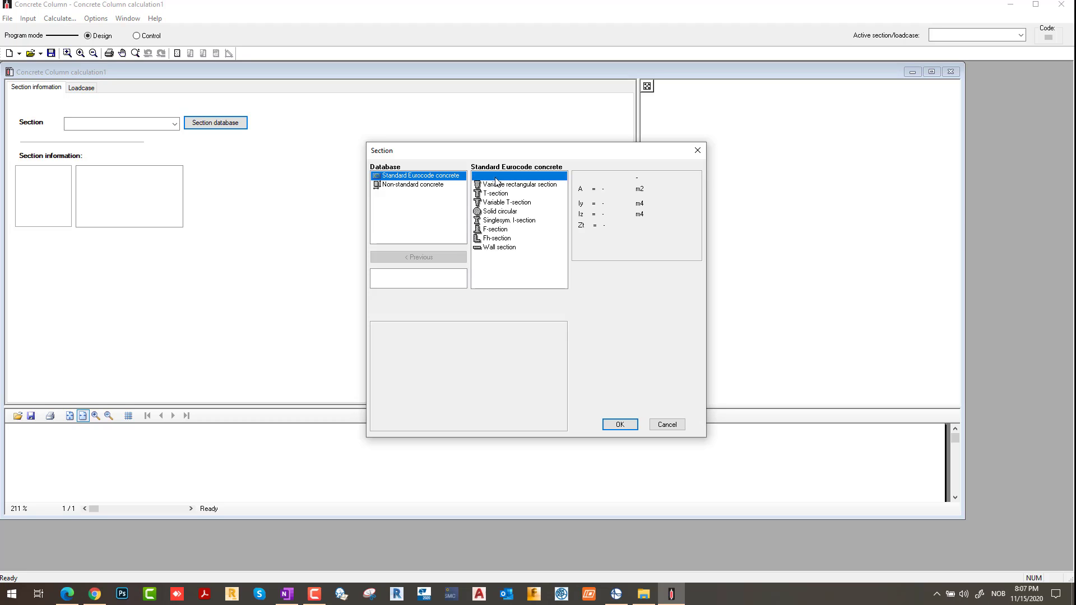
click(412, 185)
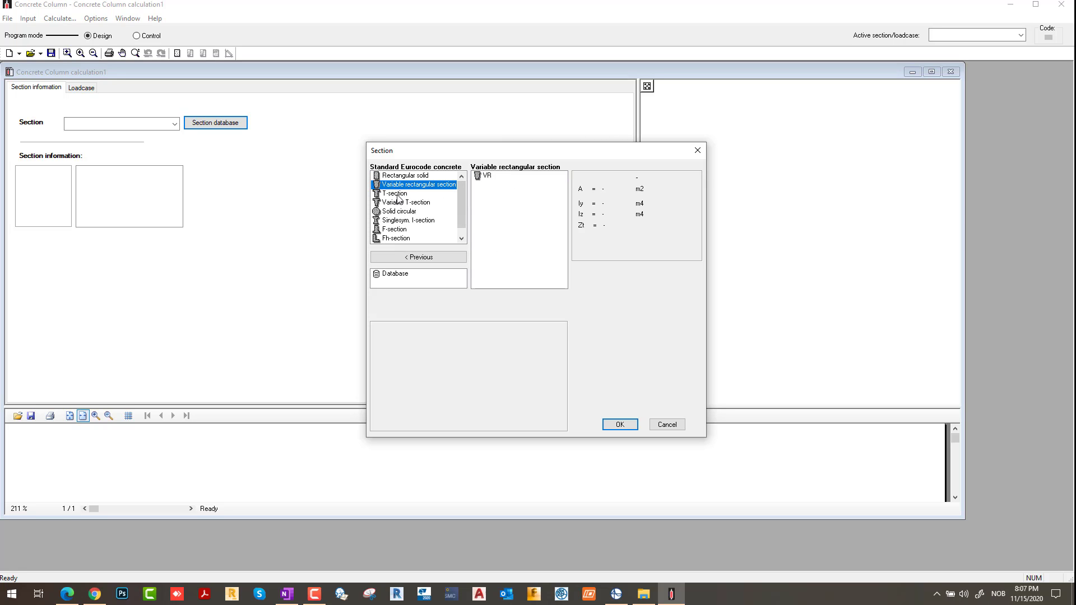
click(400, 194)
click(397, 203)
click(395, 211)
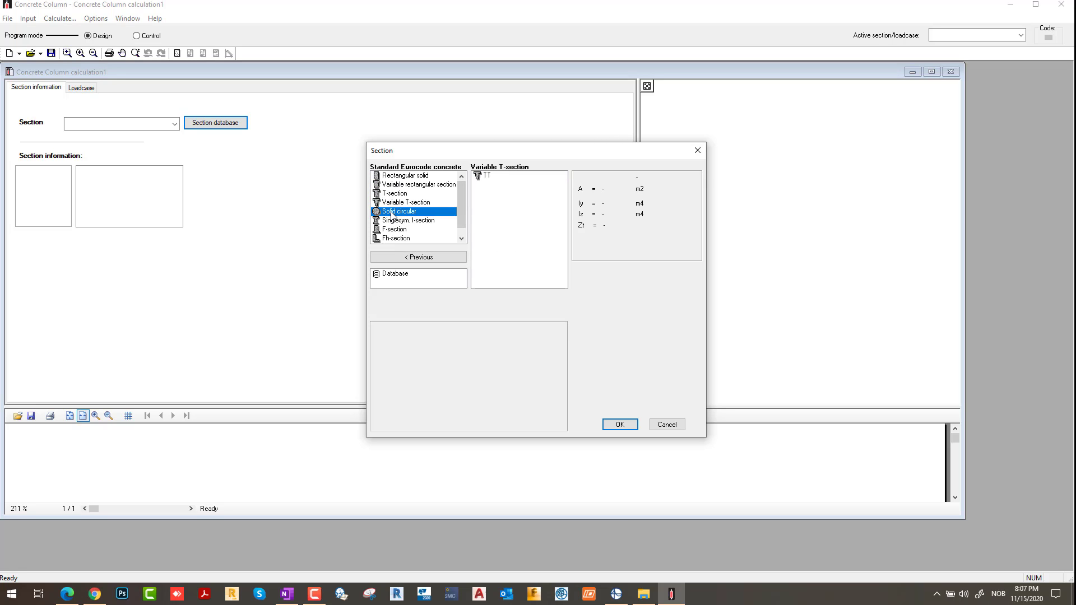
click(399, 220)
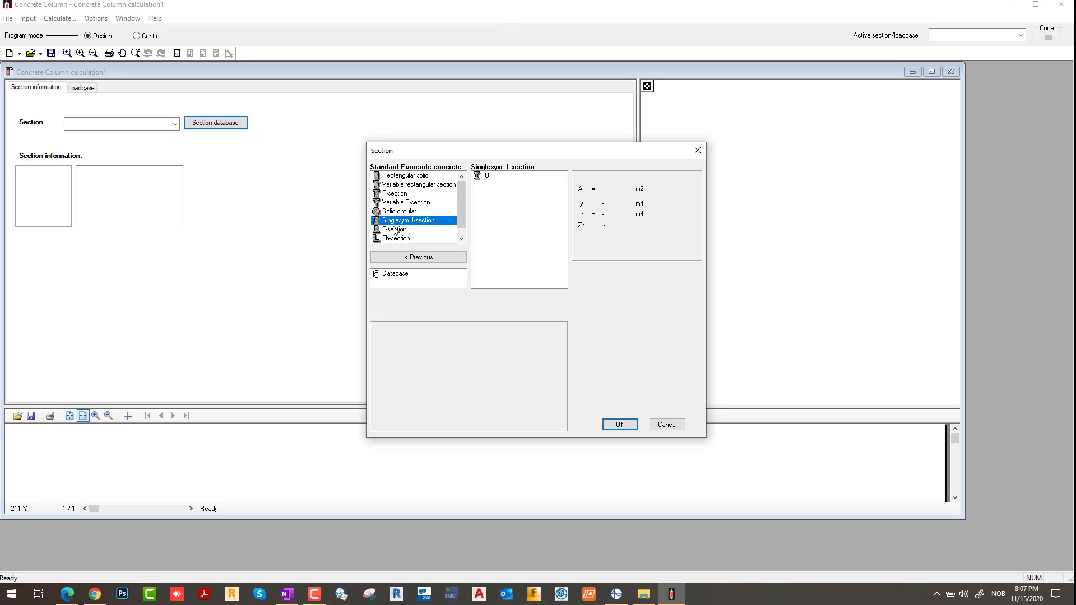
click(396, 229)
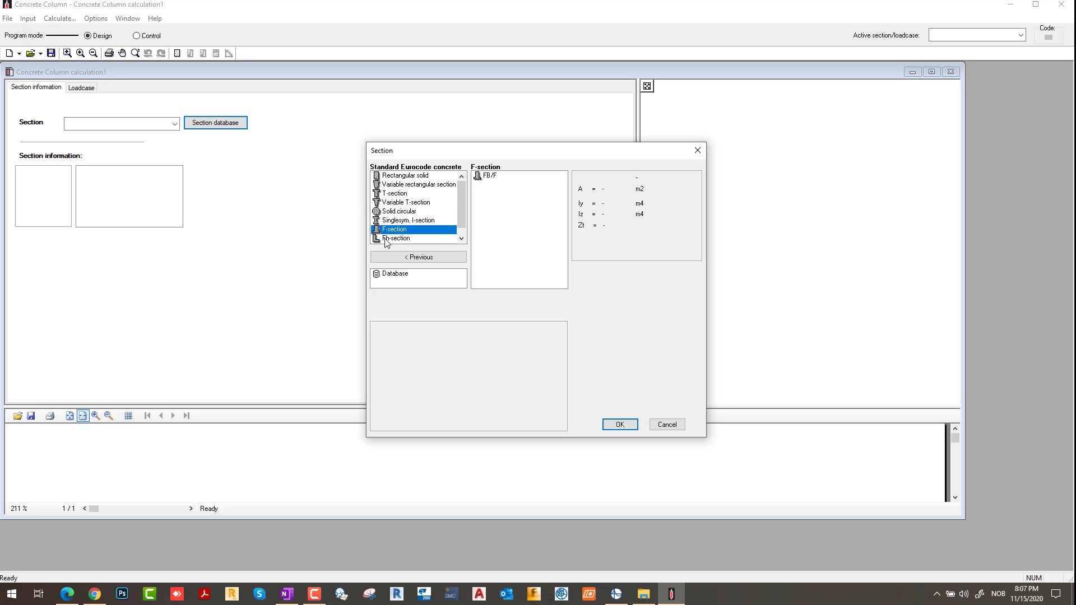
click(386, 239)
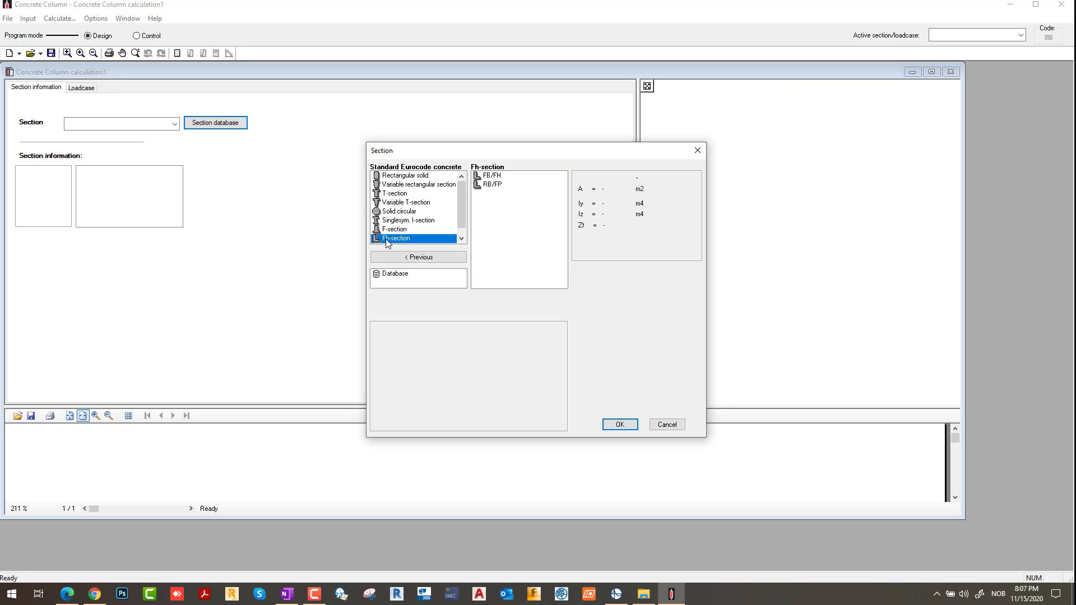
click(388, 275)
- Rename the non-standard rectangular solid section 600x400 as 600x600 and use it as the column section
click(403, 185)
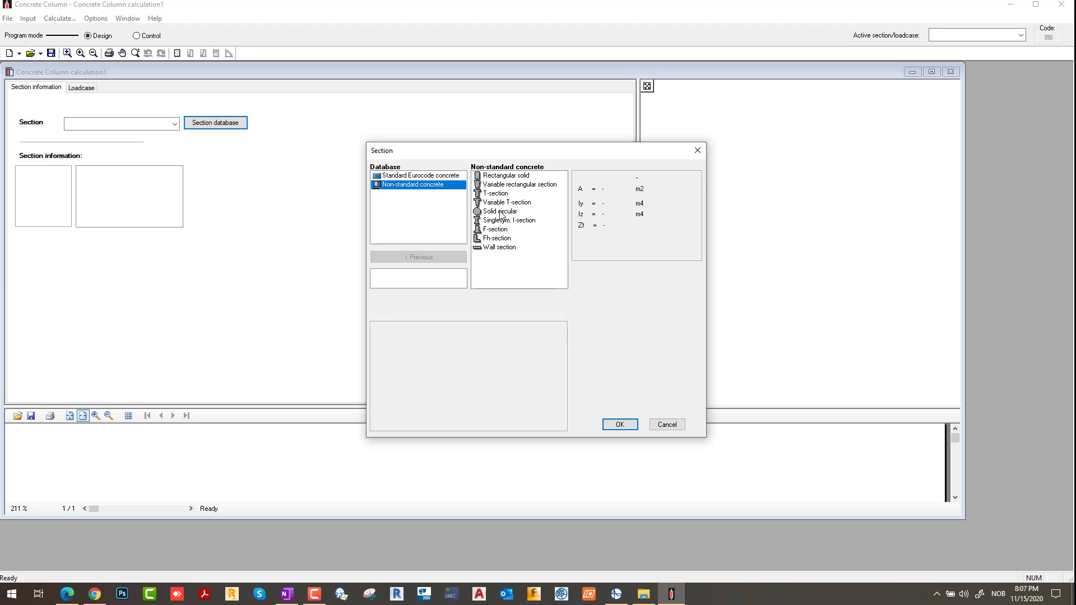
double_click(501, 176)
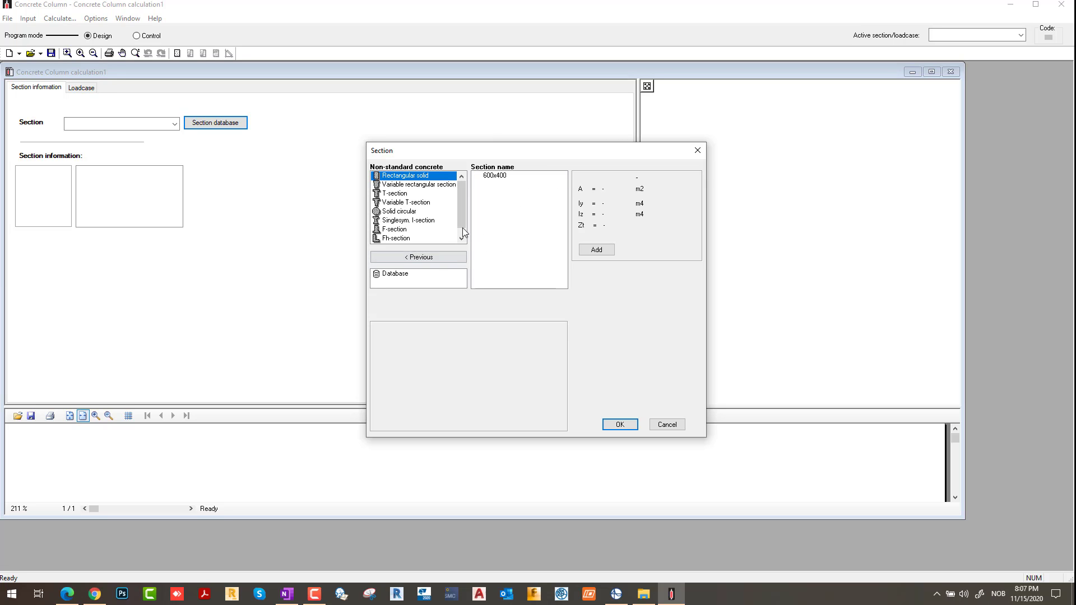
click(501, 175)
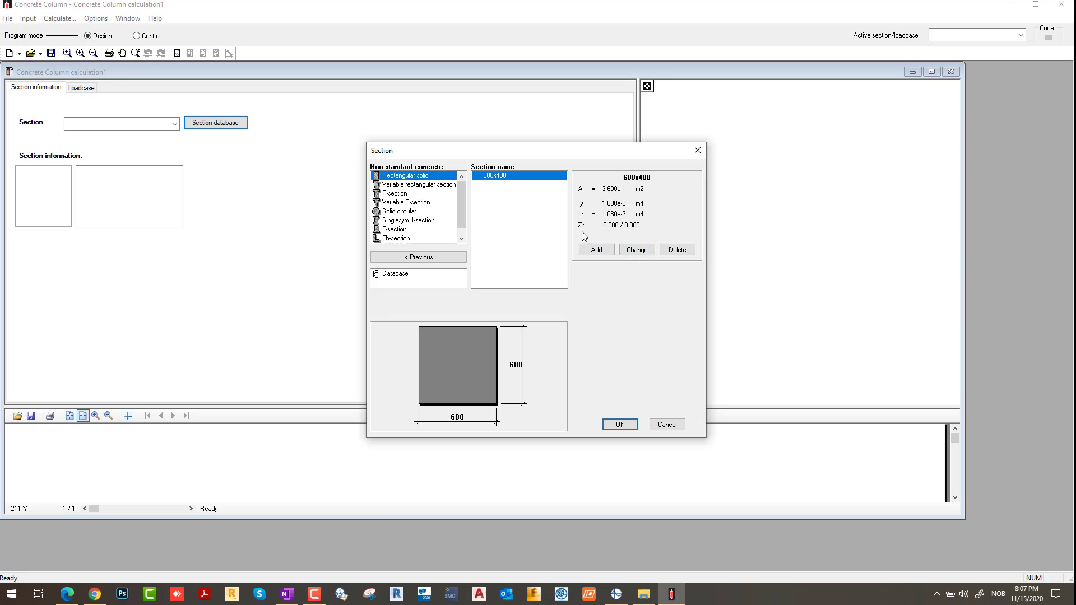
double_click(510, 178)
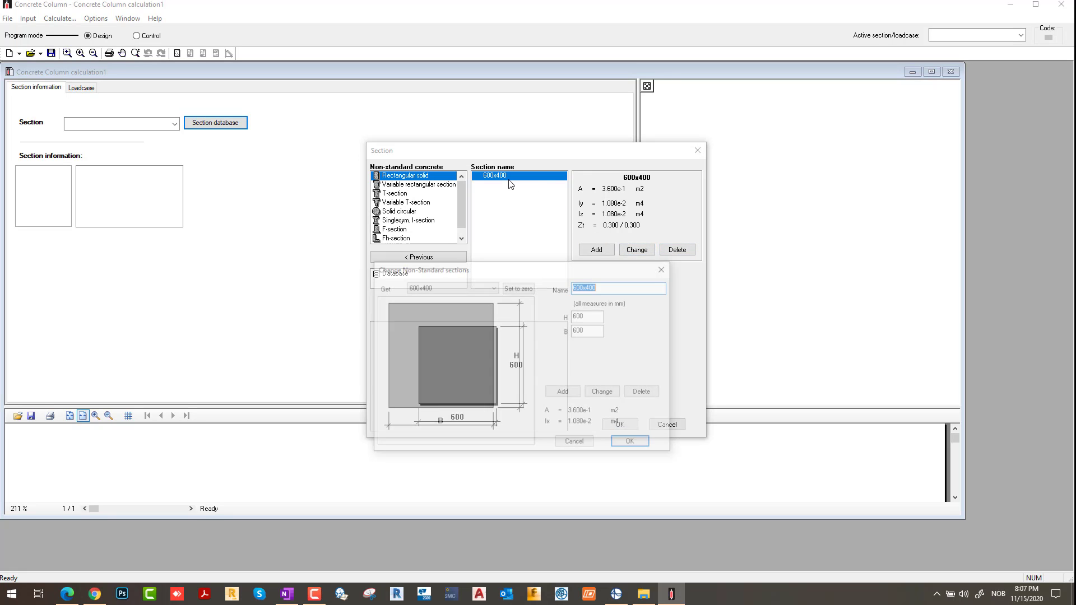
click(603, 286)
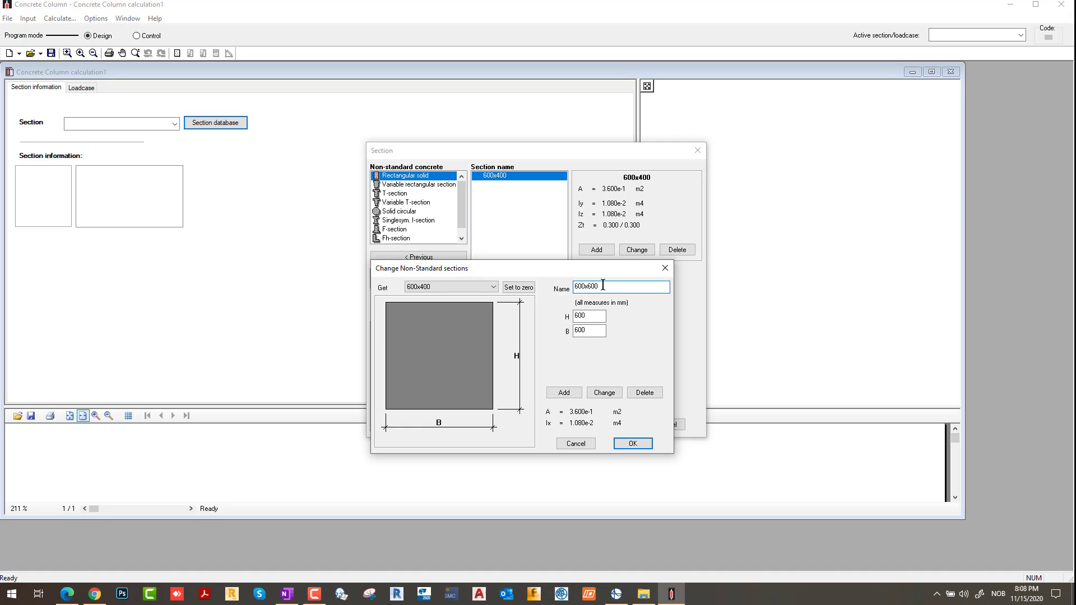
click(603, 392)
click(632, 443)
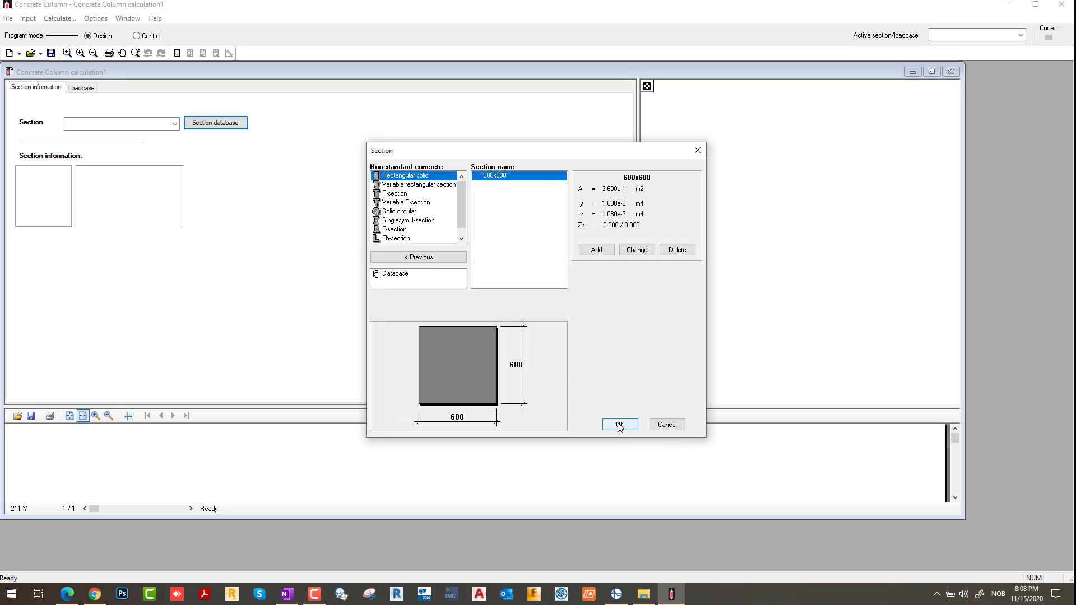
click(619, 425)
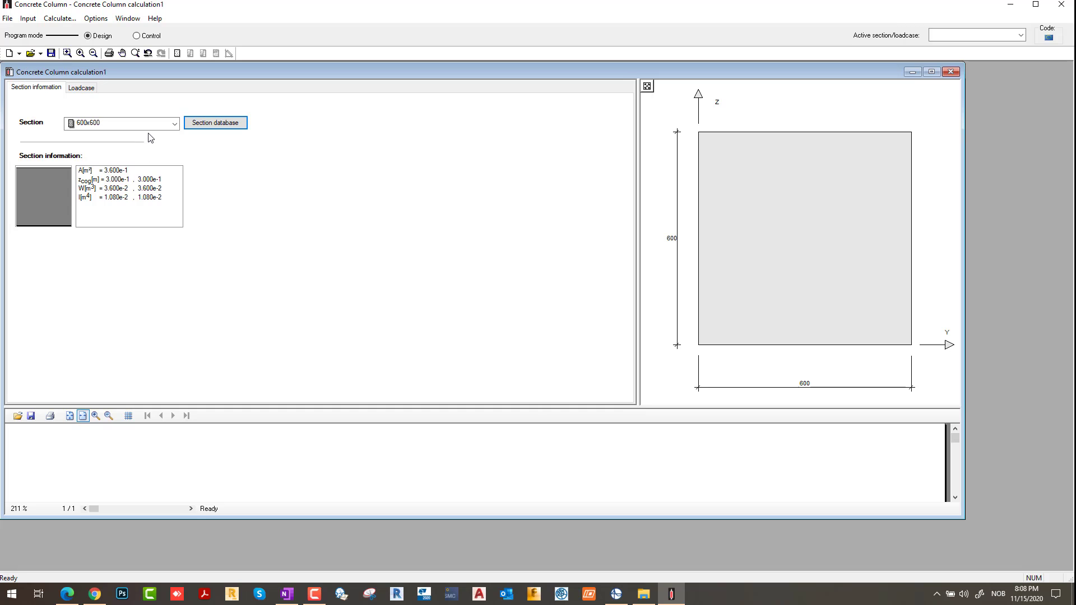
- Add the load case Eg-610 a with Mz 50 kNm, My 60 kNm and axial force N -5500 kN
click(79, 89)
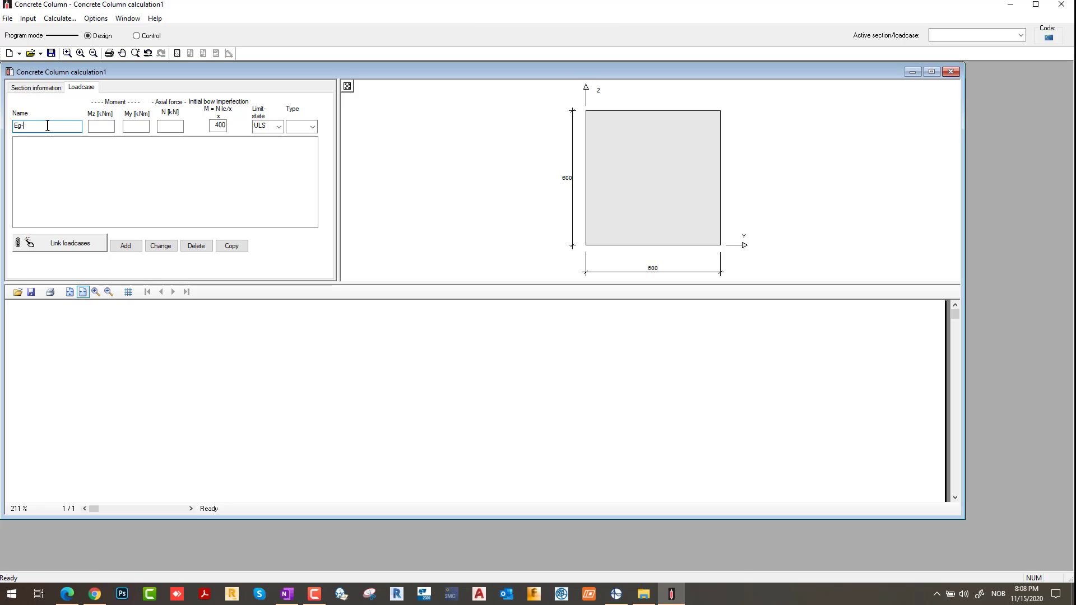
text(610 a)
click(92, 127)
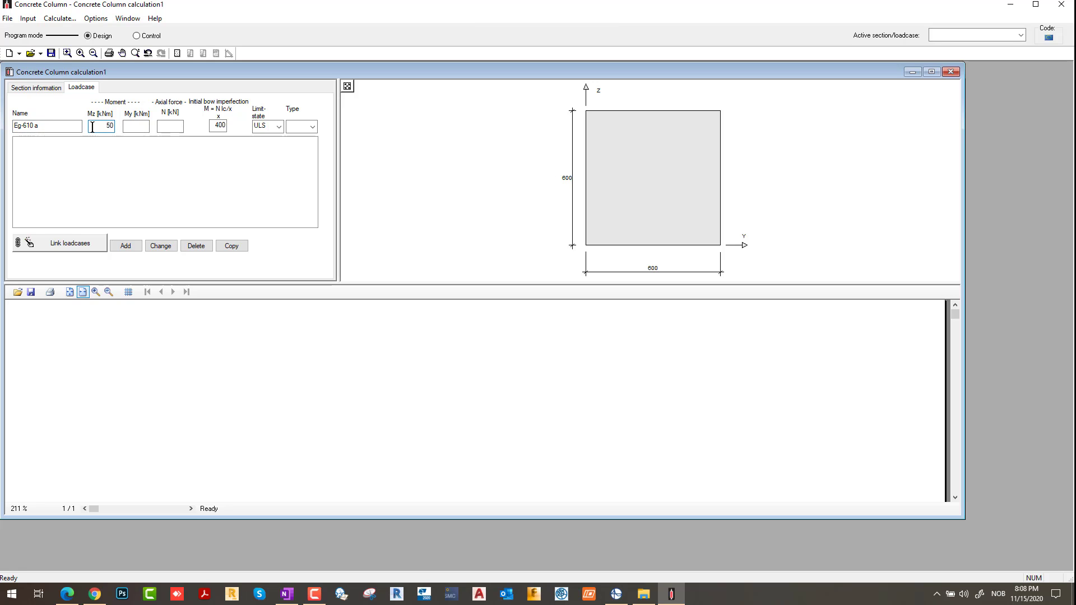
click(137, 126)
click(166, 127)
click(166, 127)
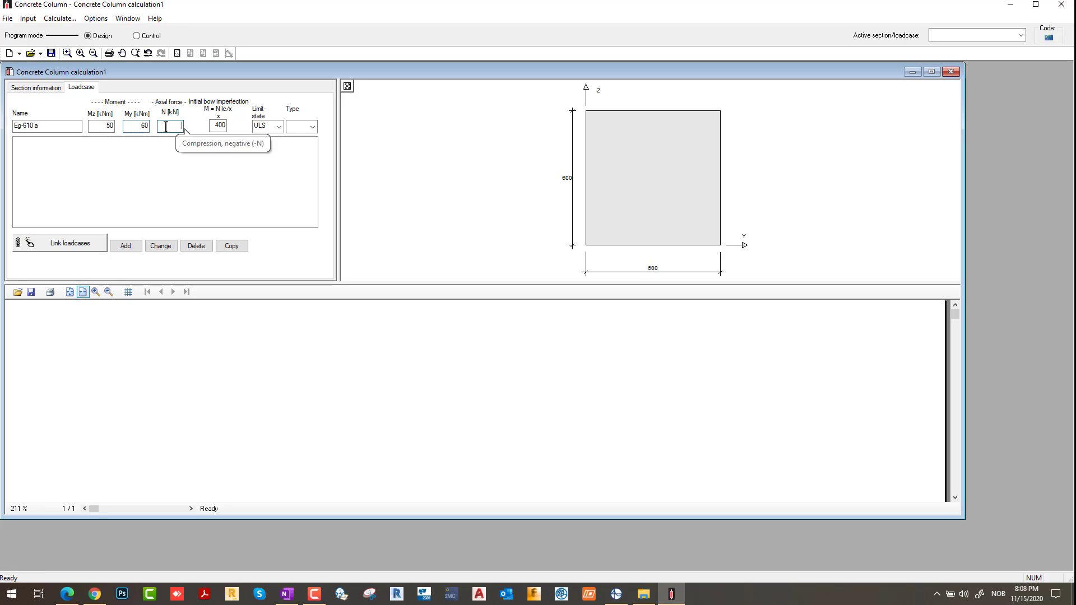
text(-)
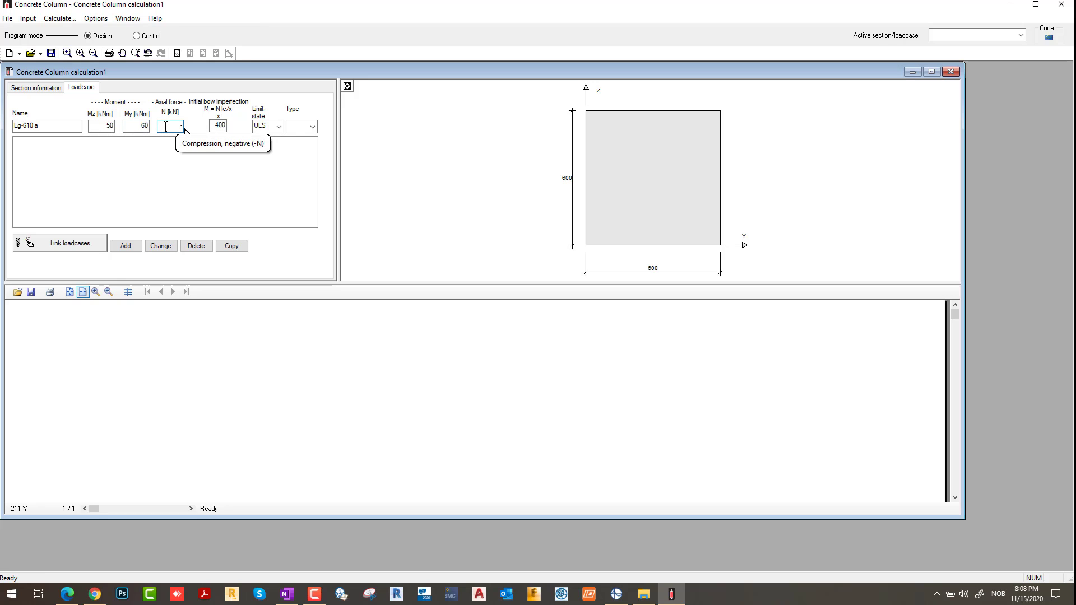
text(5500)
click(221, 126)
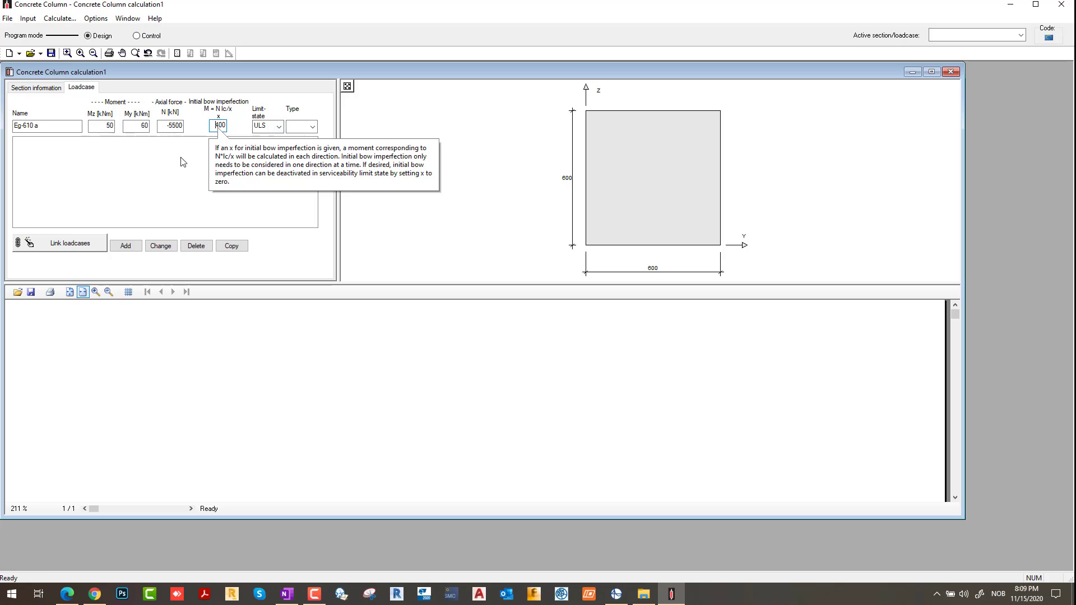
click(127, 246)
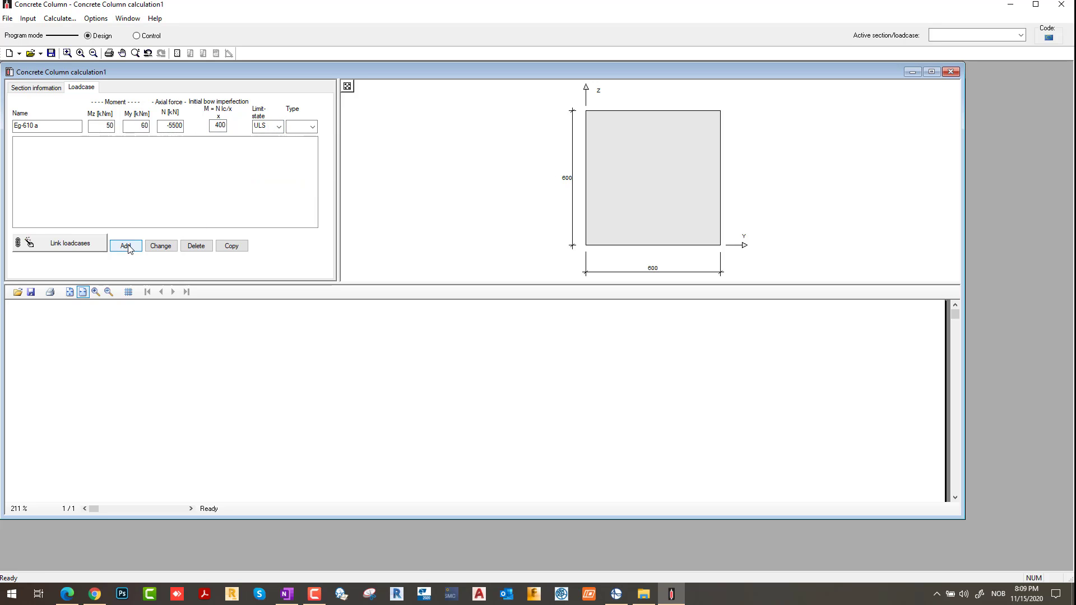
click(126, 246)
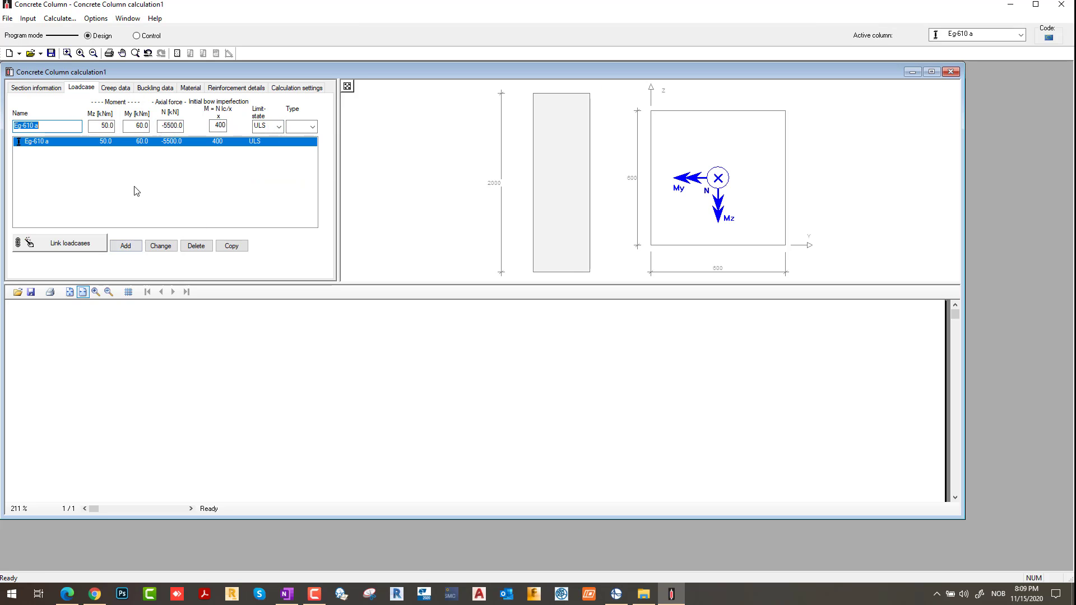
- Add an SLS load case Eg-616 a with Mz 30 kNm, My 40 kNm and axial force N -4580 kN
click(45, 125)
text(6)
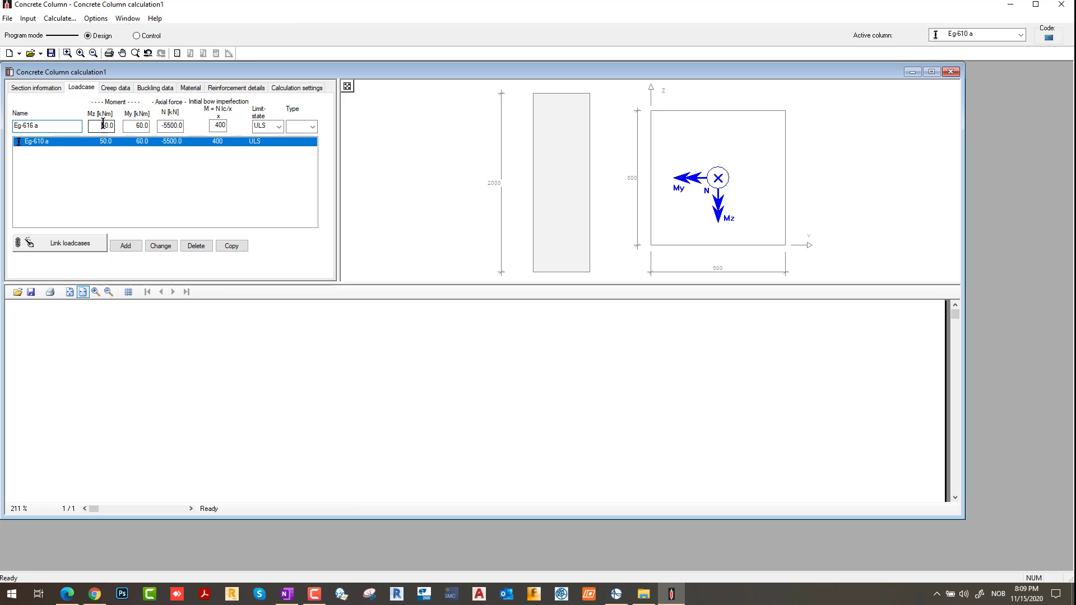
key(Tab)
text(30)
click(139, 125)
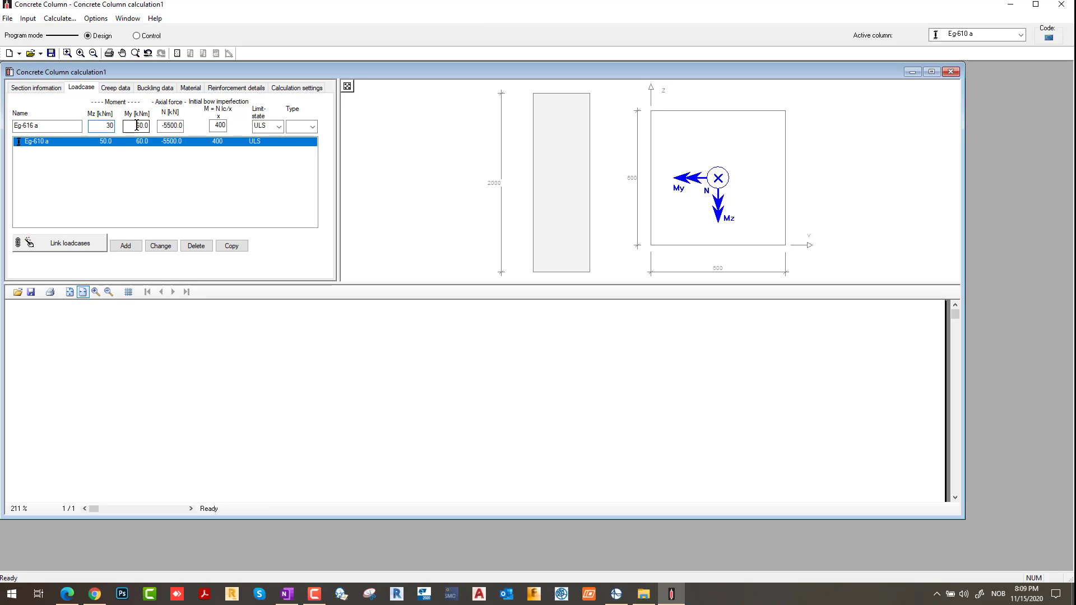
double_click(148, 124)
double_click(166, 126)
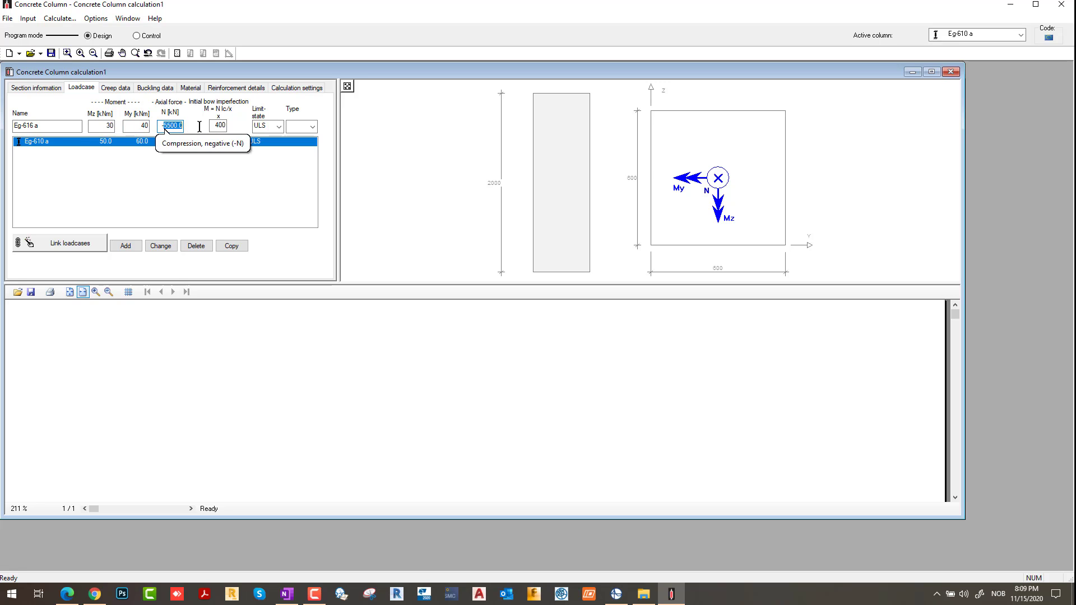
text(45800)
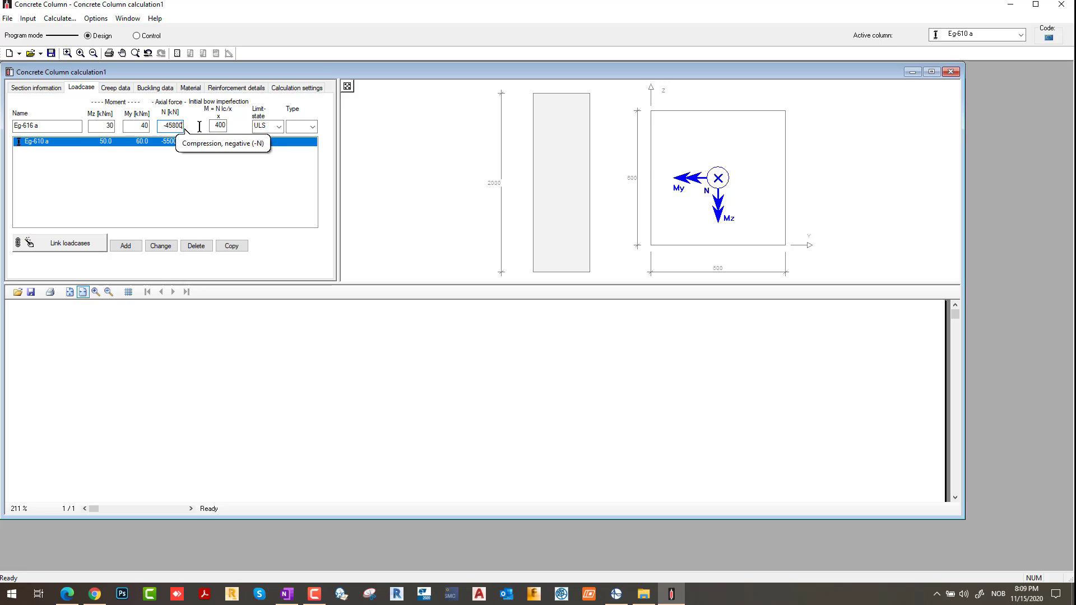
key(BackSpace)
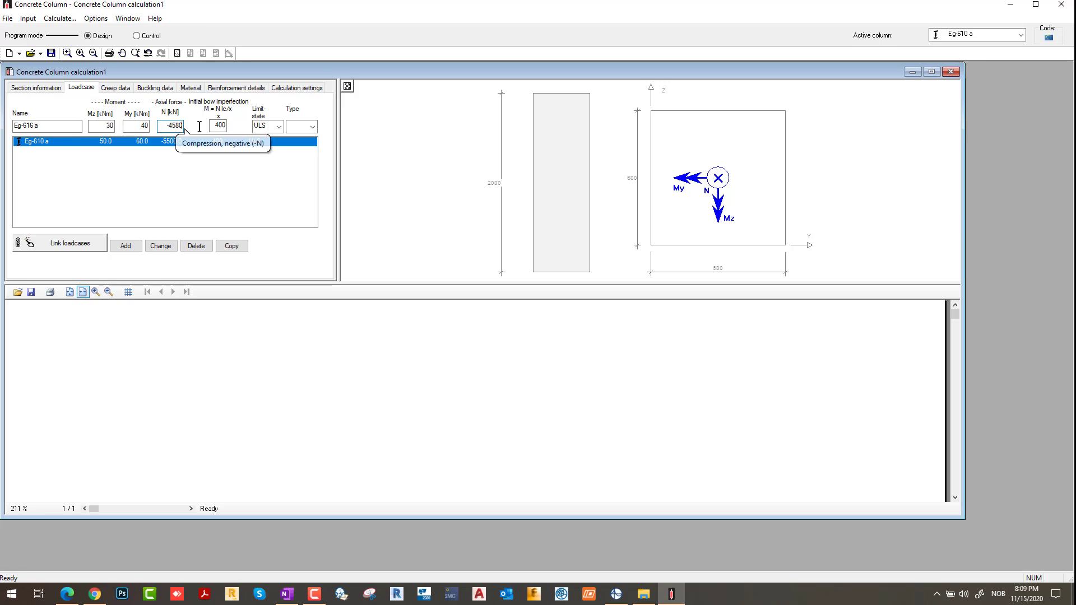
click(280, 127)
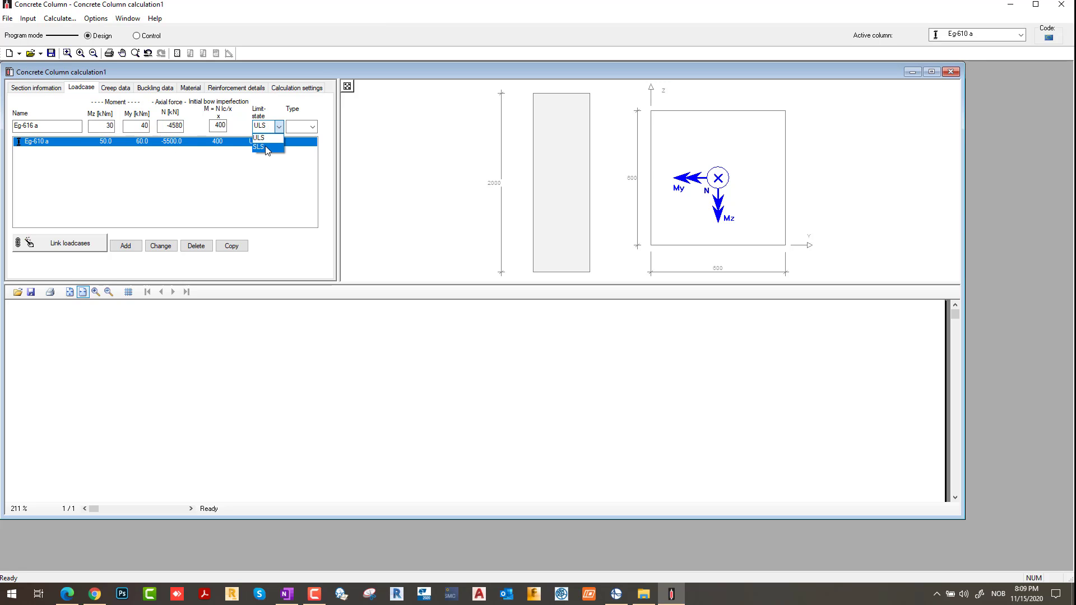
click(263, 142)
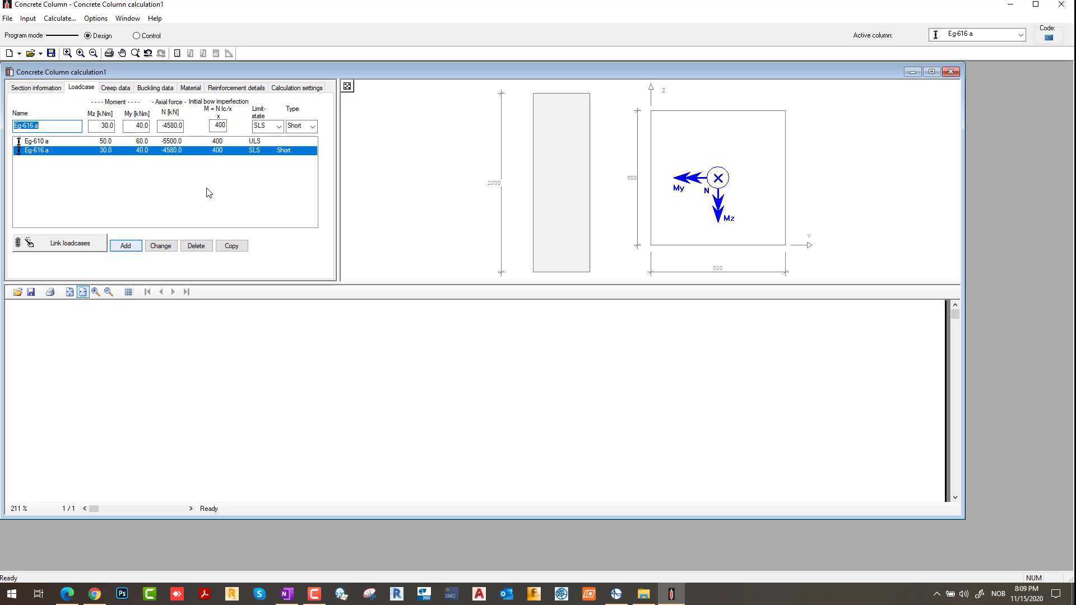
- Change the load type of load case Eg-616 a to Long and check both load case entries
click(313, 126)
click(301, 148)
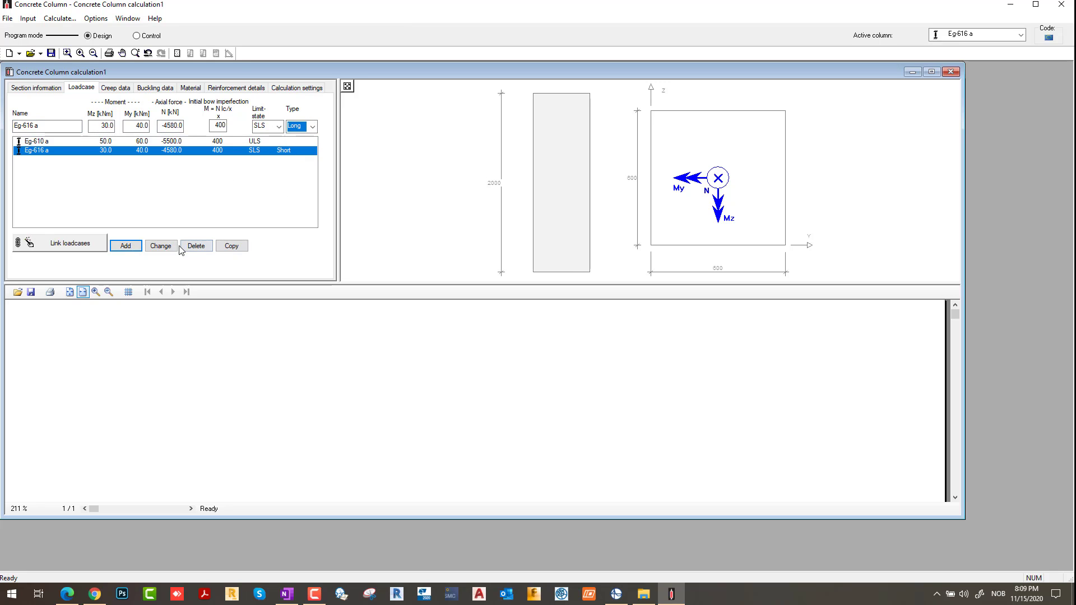
click(161, 246)
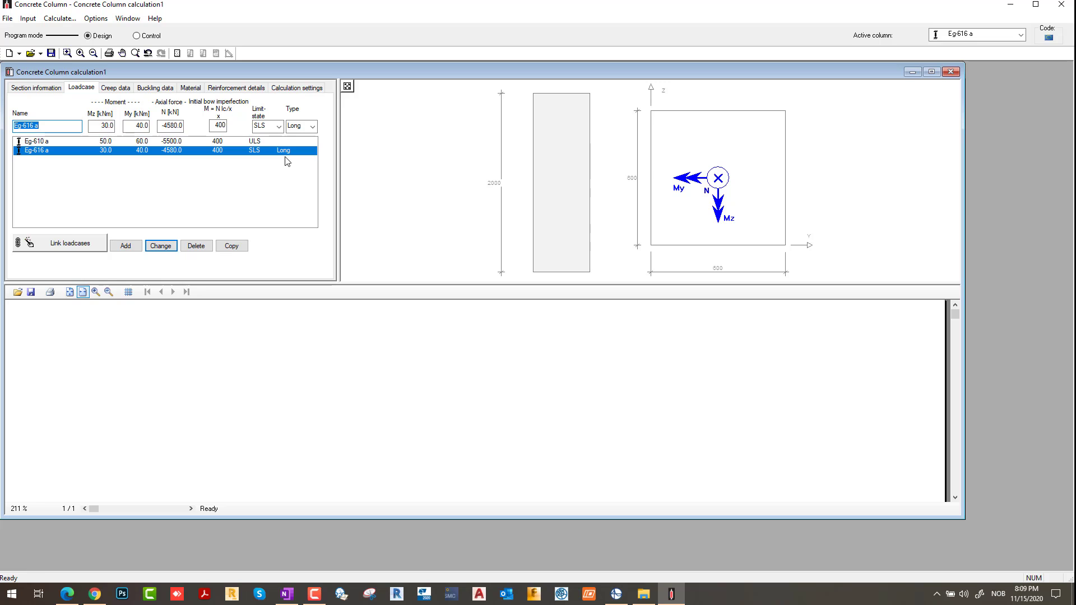
click(50, 142)
click(57, 151)
- Open the creep data, switch to the Strusoft concrete creep calculator in Chrome, and examine its section, perimeter, strength and creep coefficient values
click(119, 89)
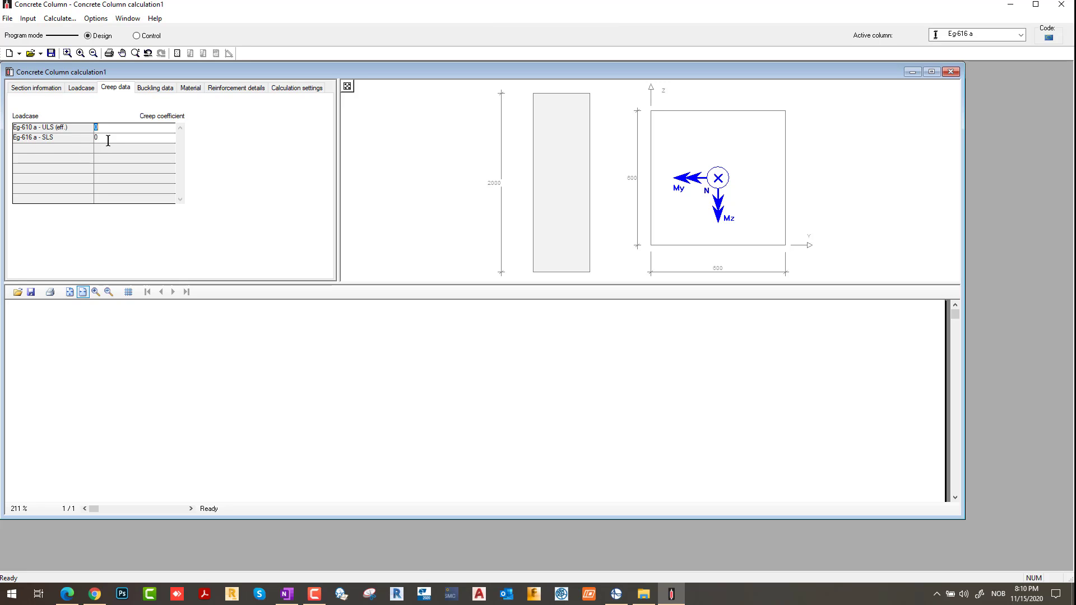
drag(108, 141, 74, 136)
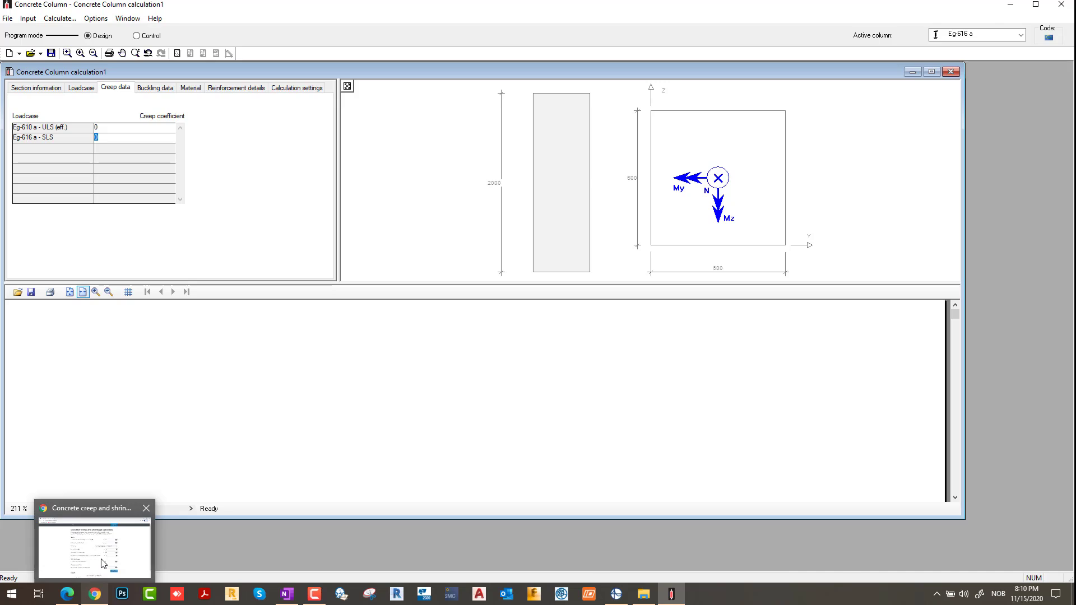
click(96, 595)
scroll(590, 431, down, 2)
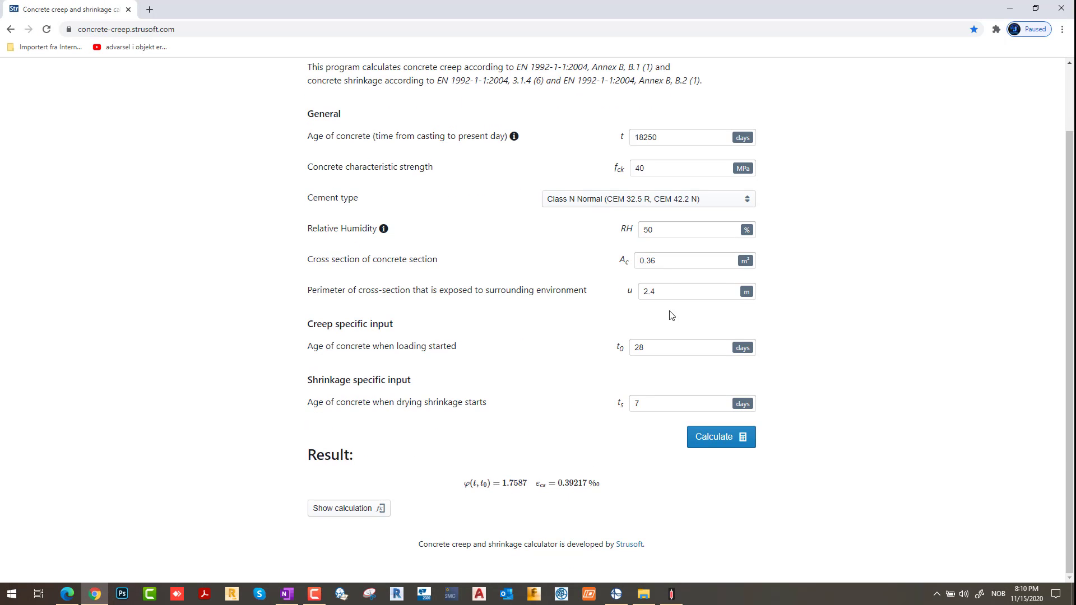
drag(662, 261, 634, 259)
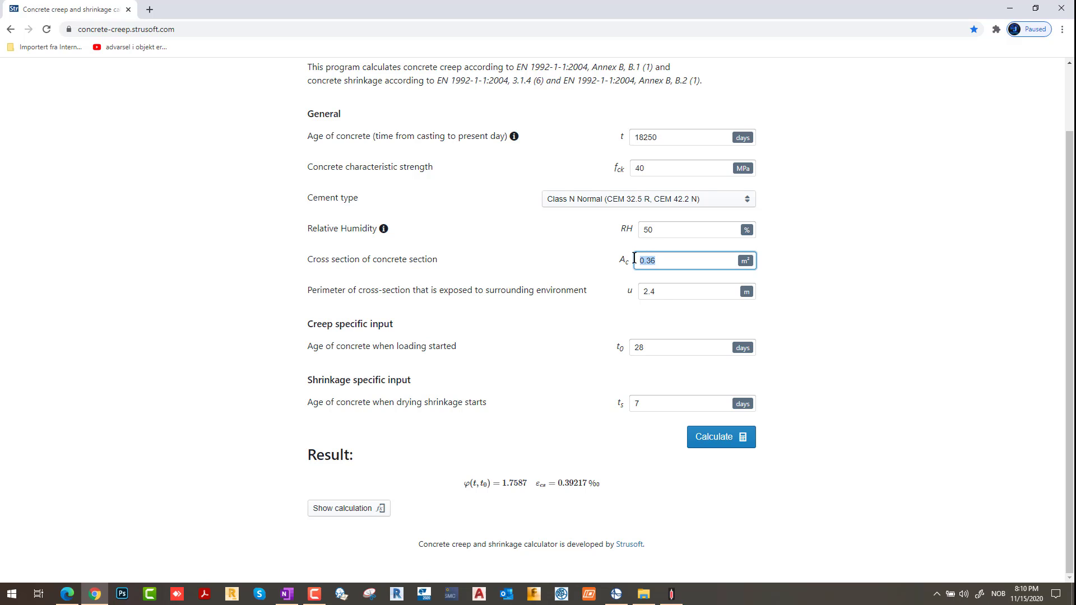
drag(664, 291, 632, 293)
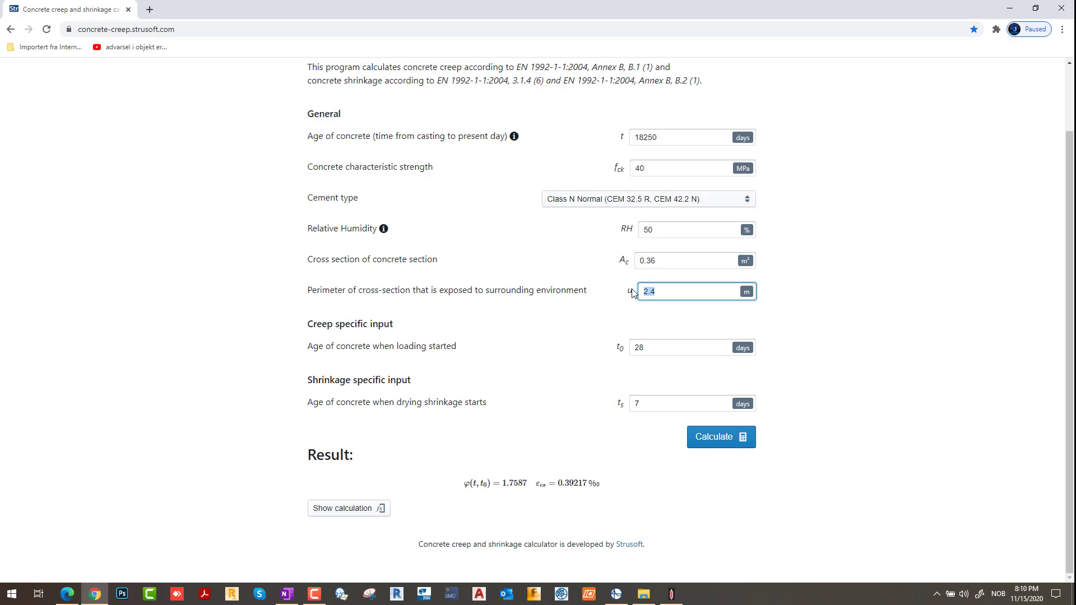
drag(658, 168, 606, 166)
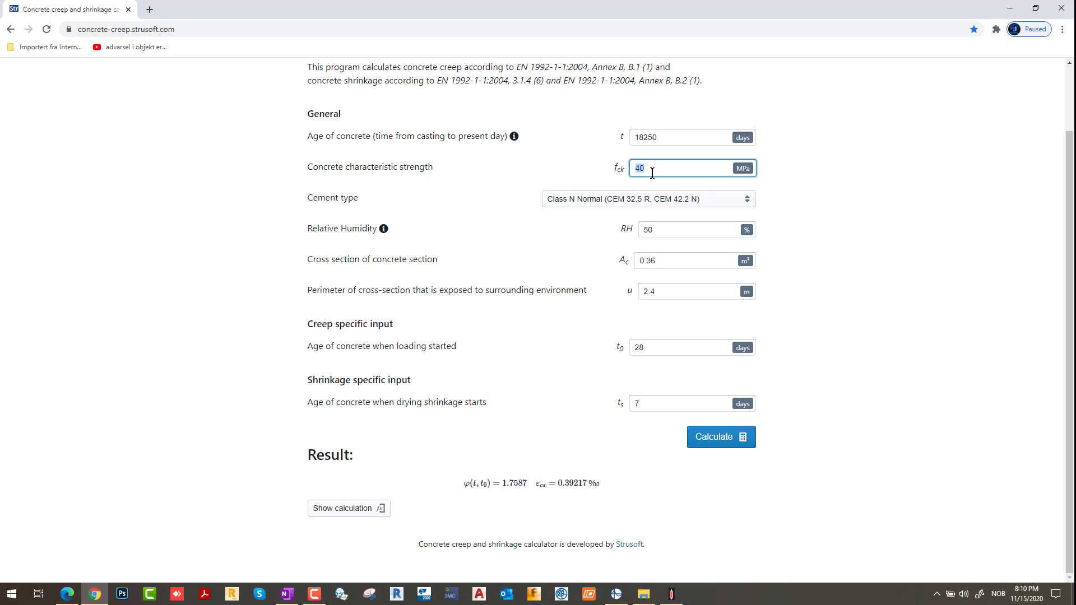
drag(503, 482, 527, 482)
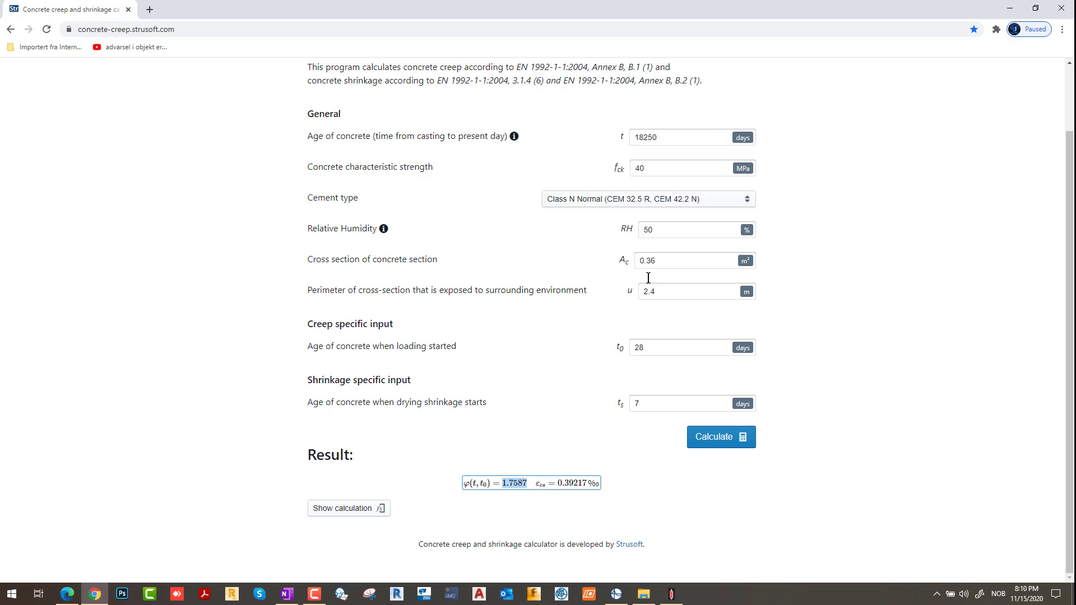
- Return to Concrete Column and set the creep coefficient of Eg-610 a to 2.2, then select the Eg-616 a coefficient for entry
click(1009, 8)
click(111, 127)
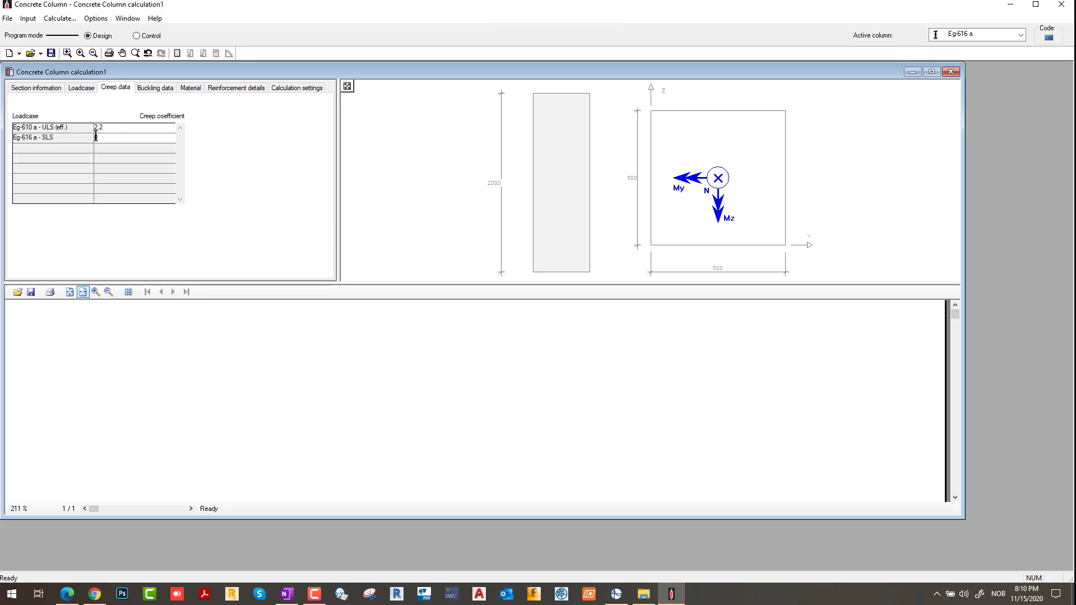
click(96, 136)
- Set the slender column's length L and buckling lengths Lcy and Lcz to 4 m for Eg-616 a
click(154, 87)
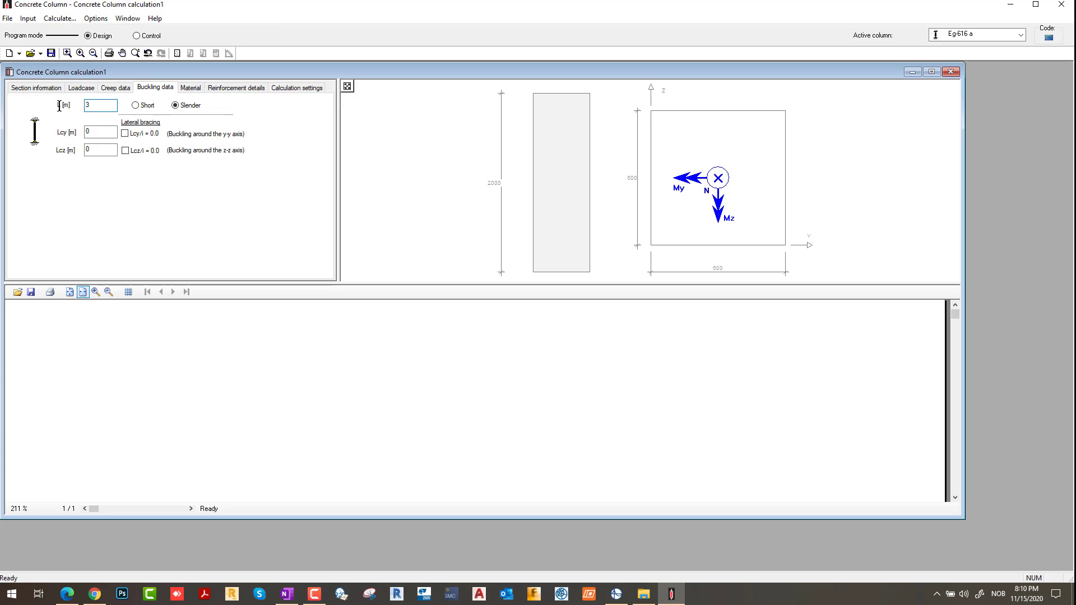
key(BackSpace)
text(4)
key(Tab)
key(Tab)
- Make Eg-610 a the active column and set its buckling lengths Lcy and Lcz to 4 m
click(1019, 35)
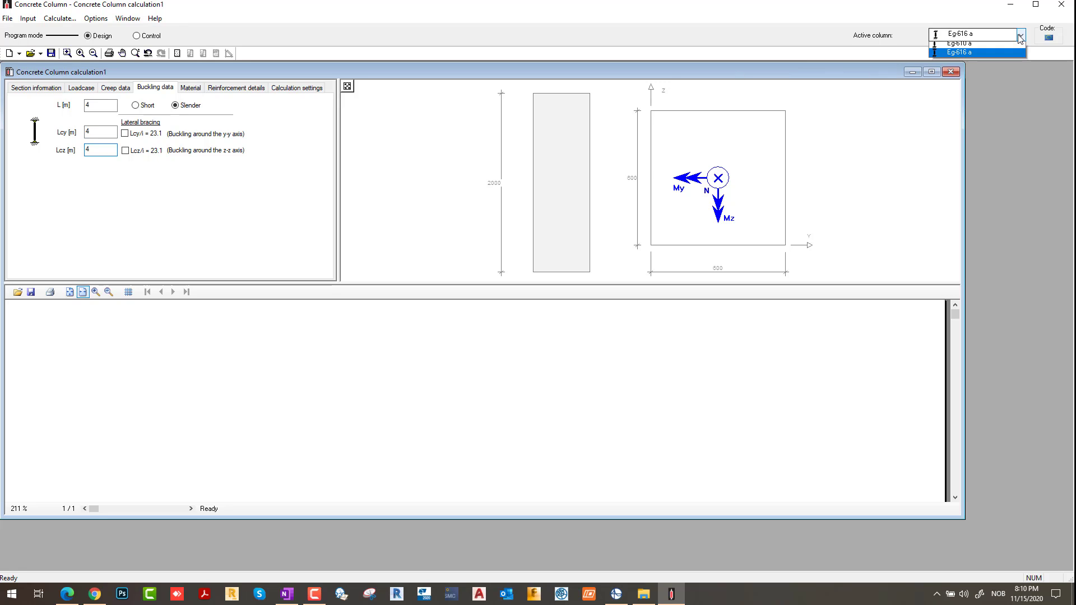
click(975, 47)
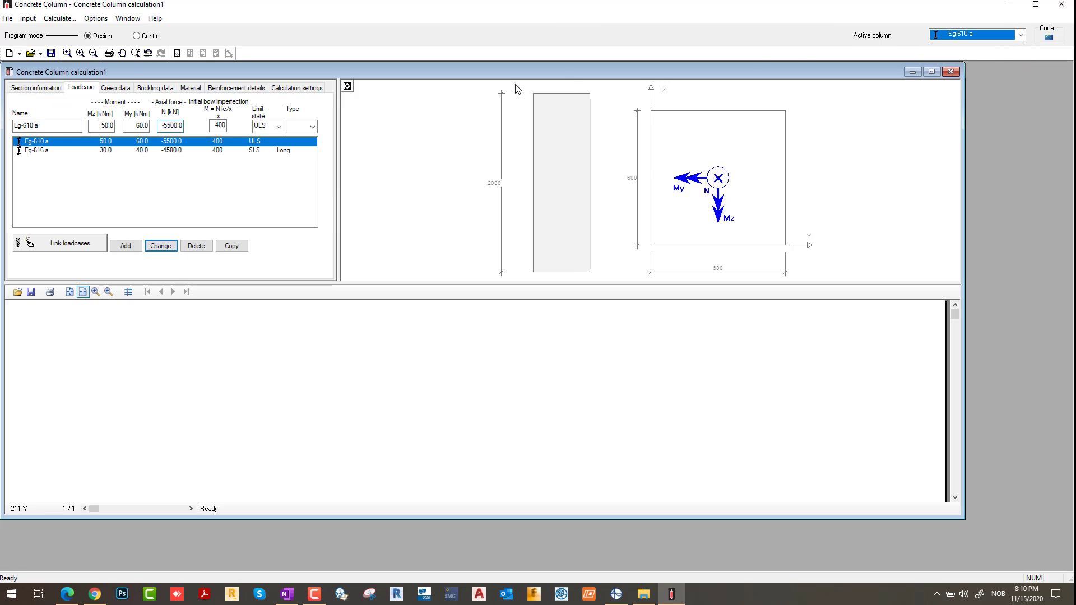
click(108, 90)
click(147, 89)
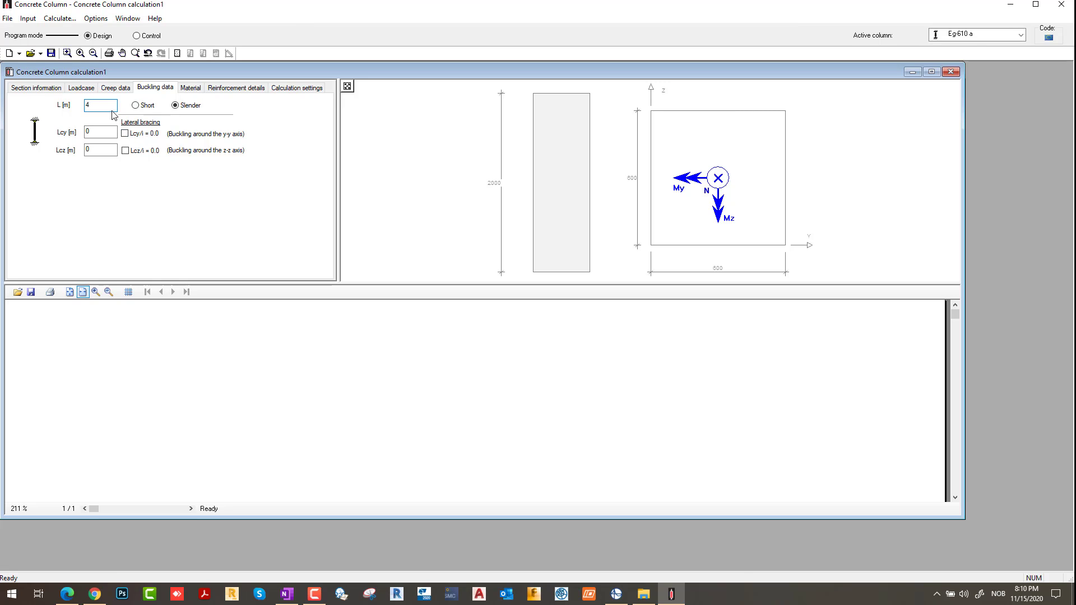
text(4)
click(103, 131)
key(Tab)
- Set the column material's exposure class to XC3 Moderate humidity
click(190, 88)
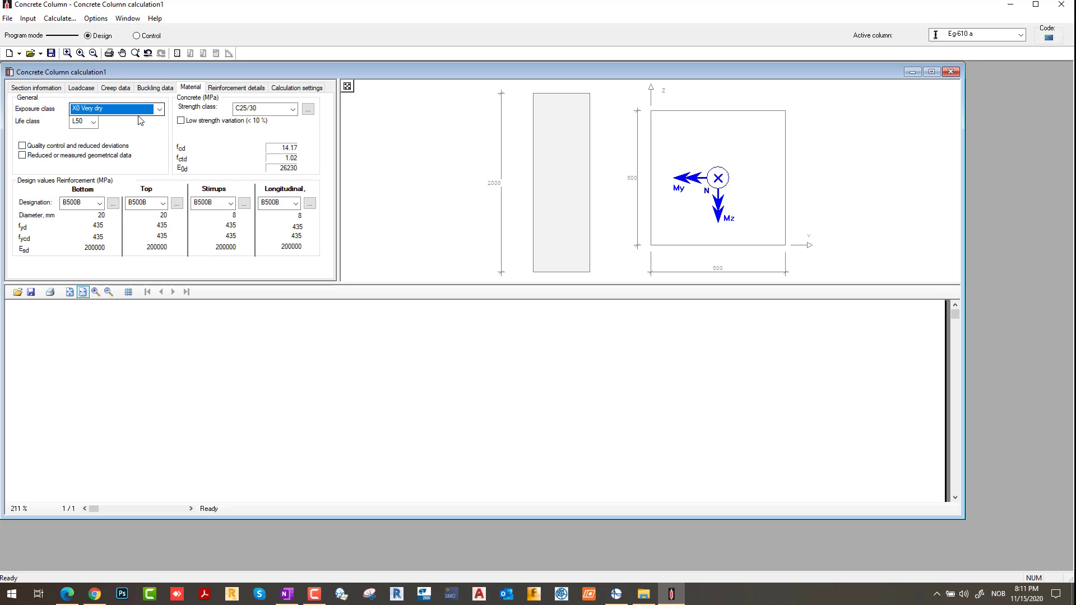
click(159, 108)
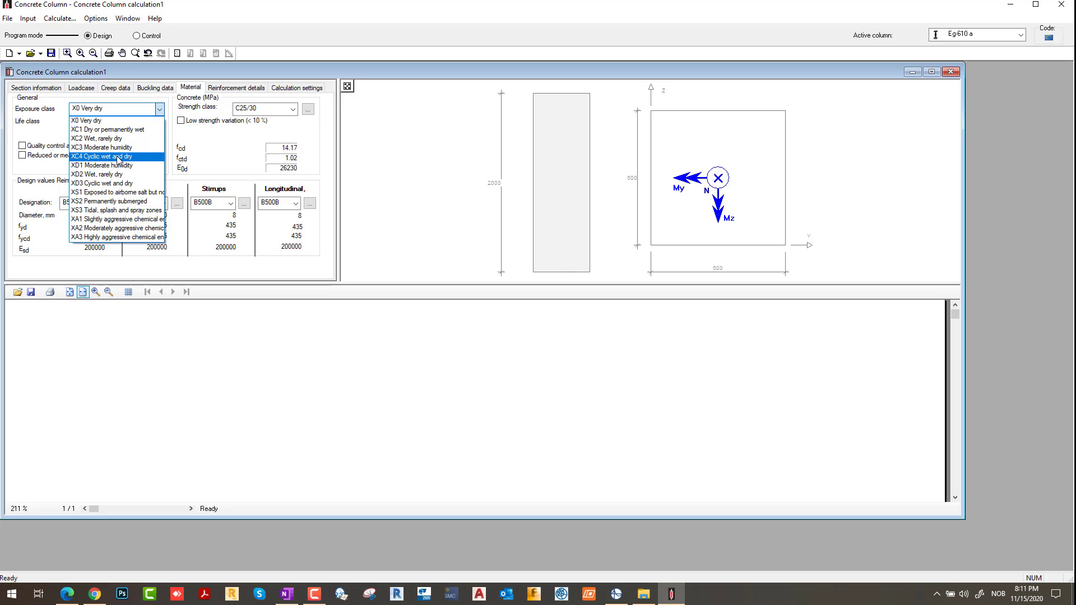
click(117, 157)
click(159, 109)
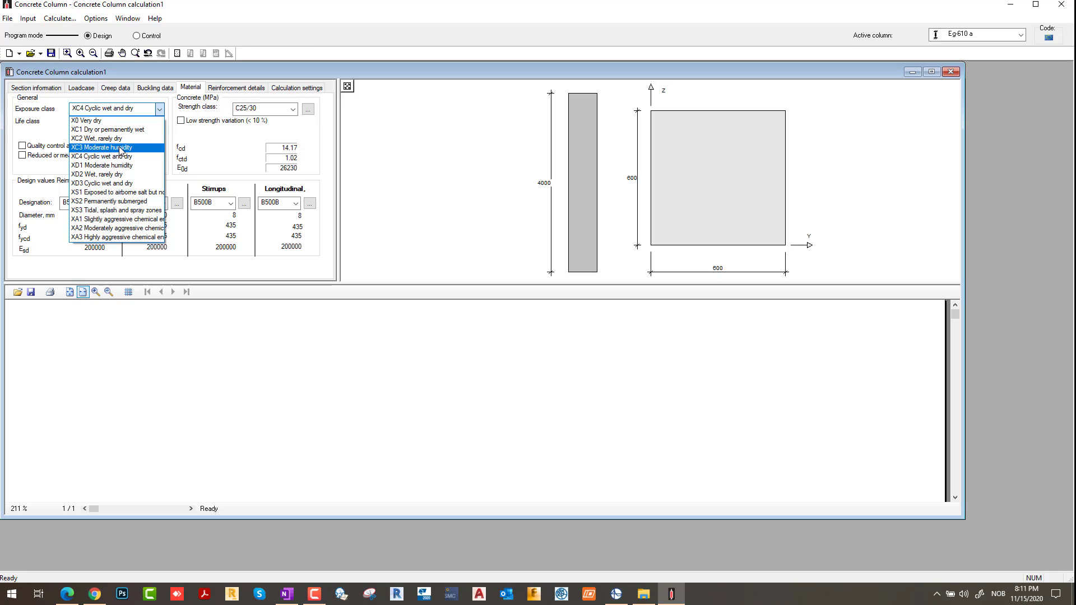
click(120, 148)
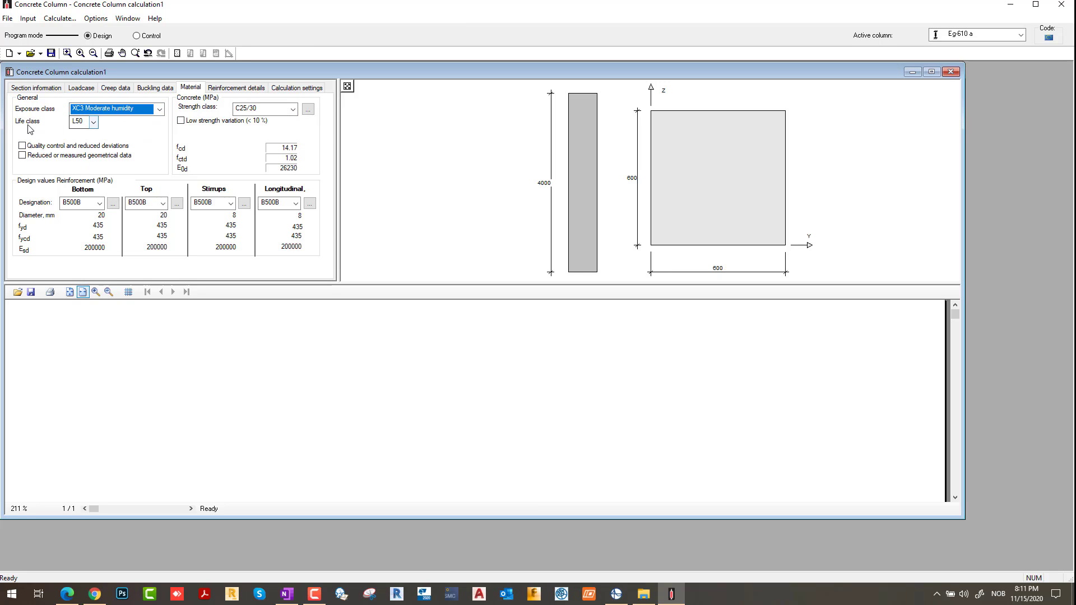
- Set the concrete strength class to C40/50
click(309, 110)
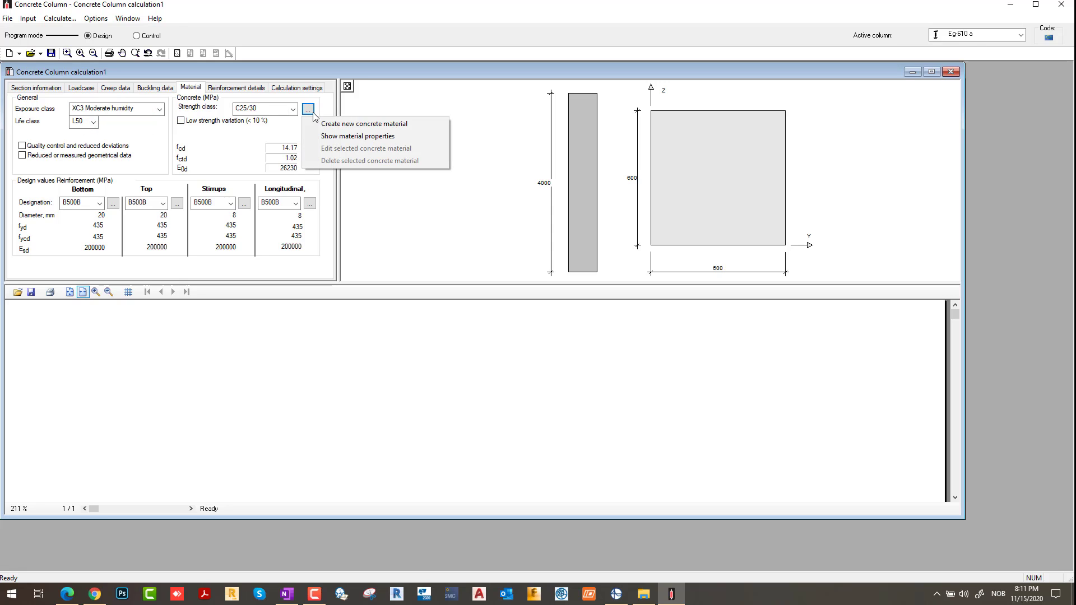
click(289, 110)
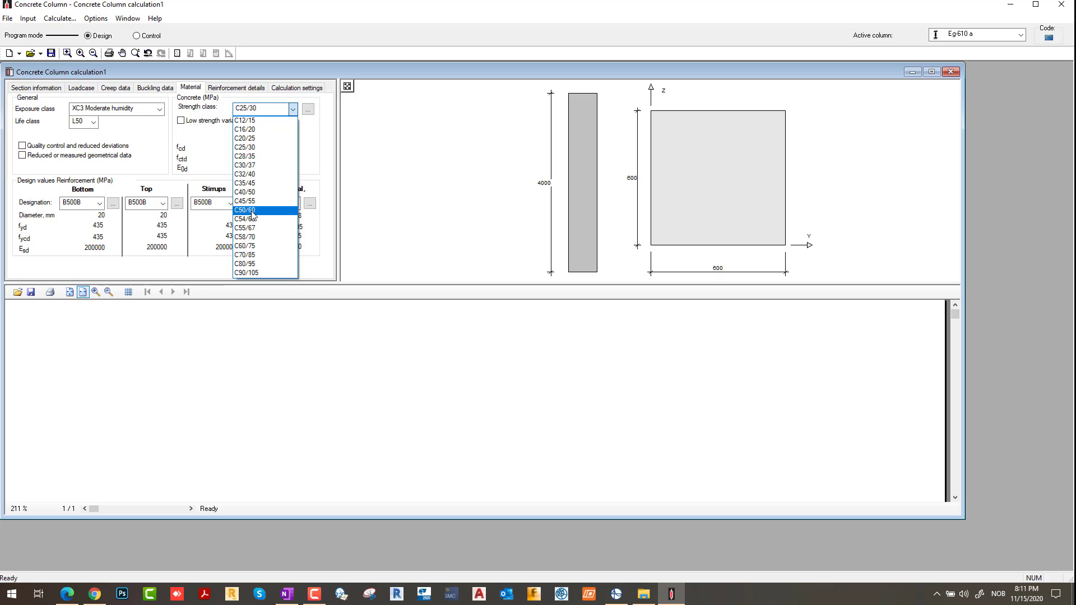
click(248, 191)
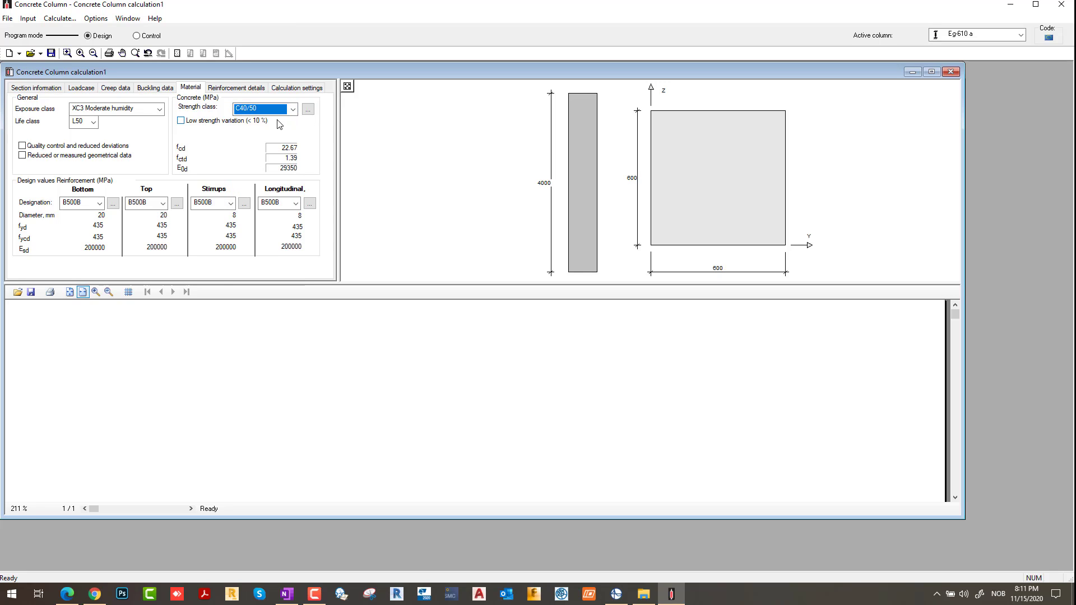
- Examine the C40/50 concrete properties and stress-strain diagram, and view the settings for creating a new concrete material from it
click(309, 110)
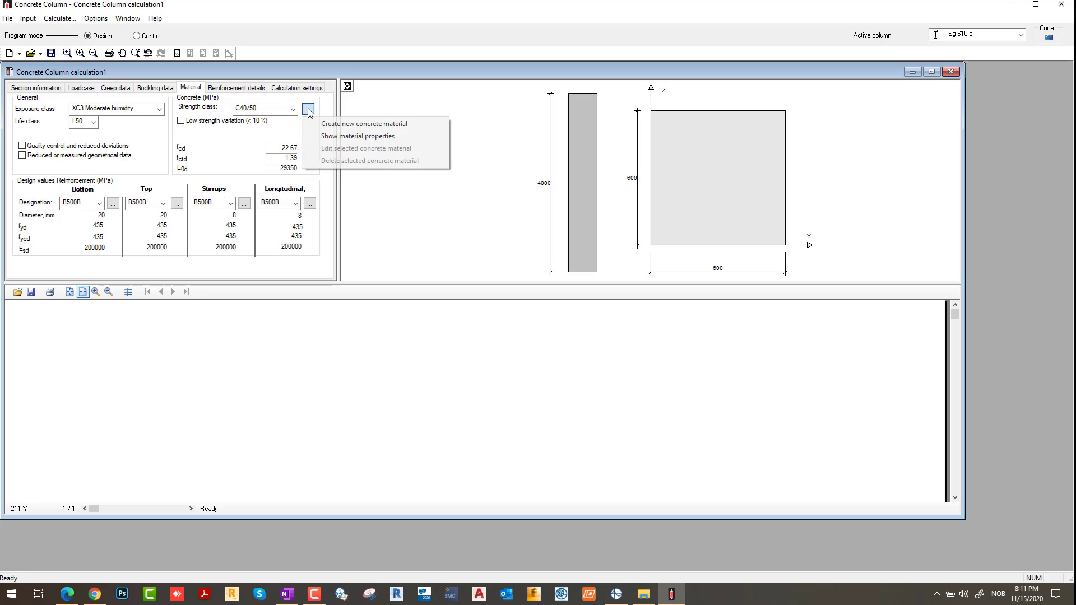
click(361, 137)
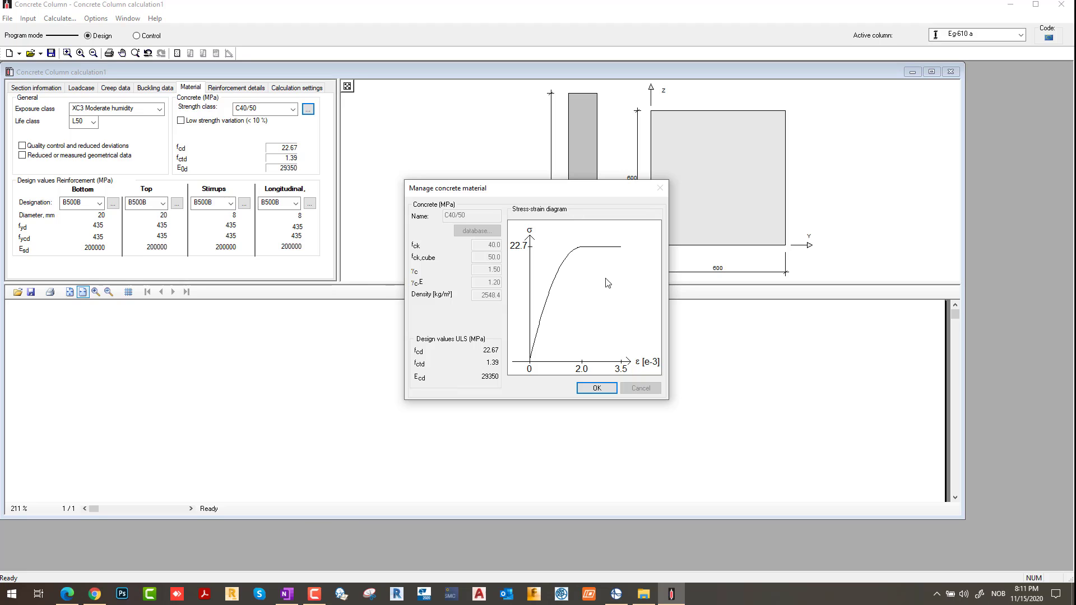
click(604, 388)
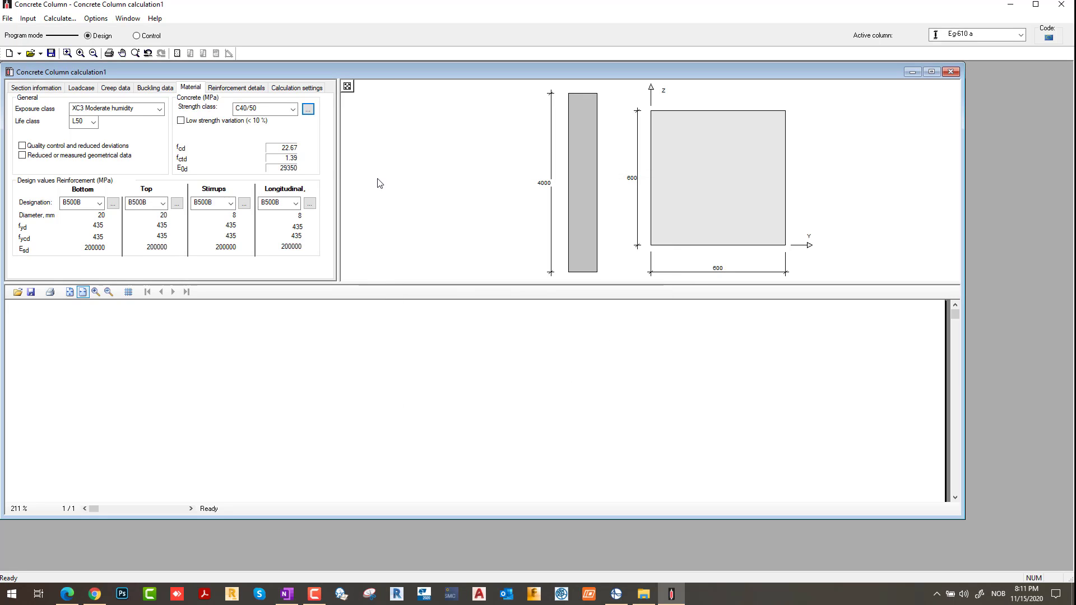
click(308, 110)
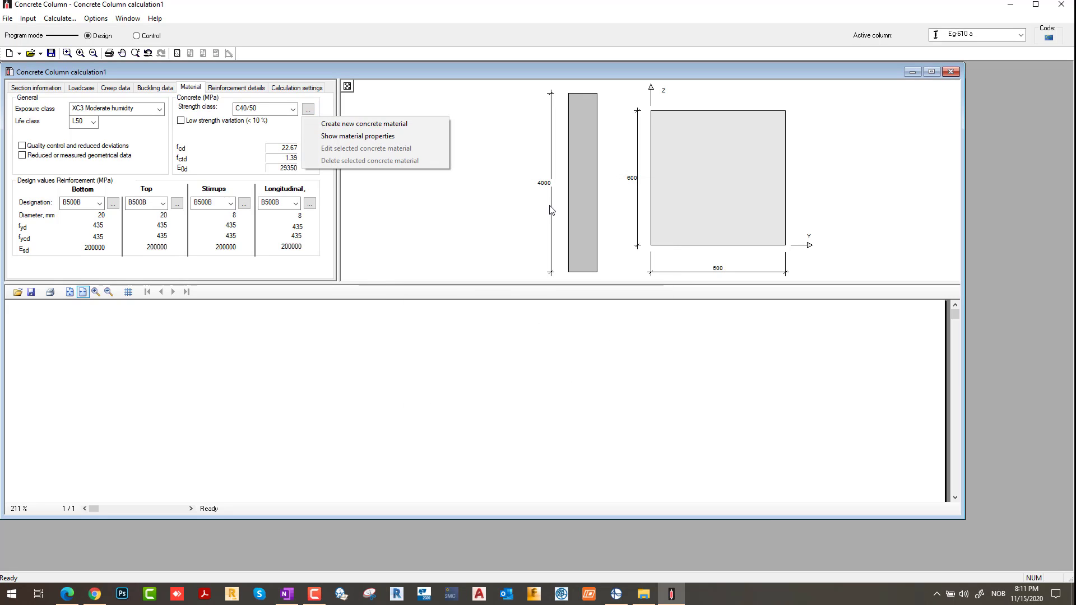
click(373, 124)
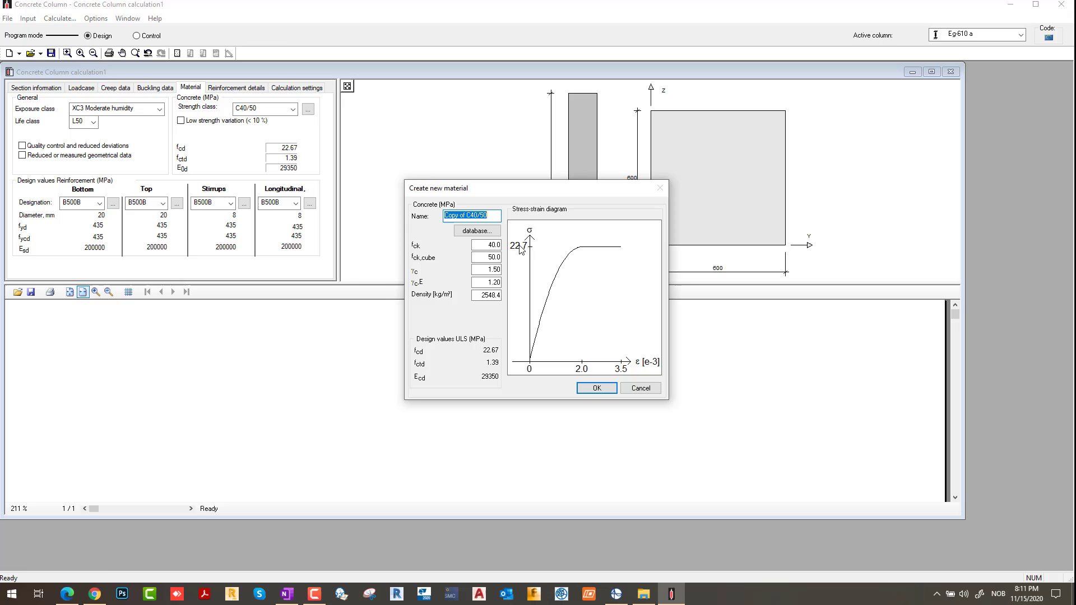
click(596, 389)
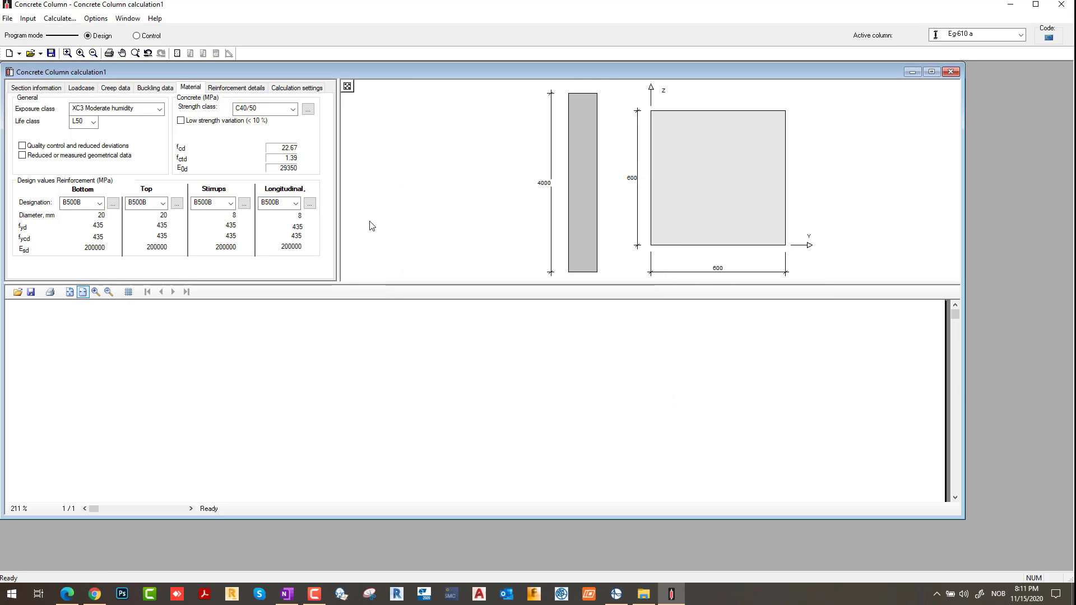
- Set the diameter of both the bottom and the top main bars to 25 mm in the reinforcement details
click(235, 88)
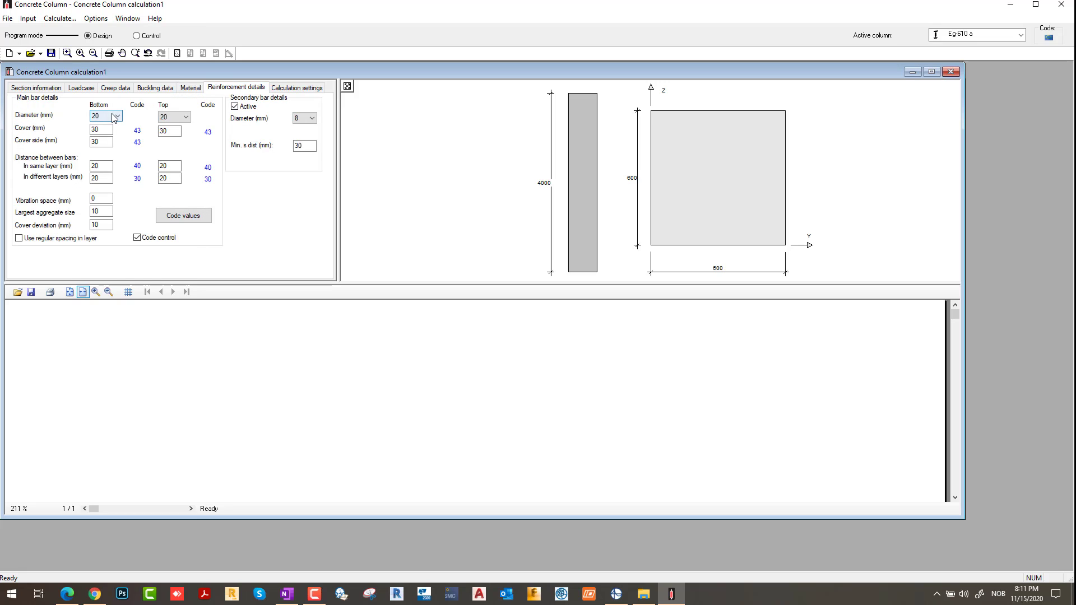
click(116, 116)
click(104, 177)
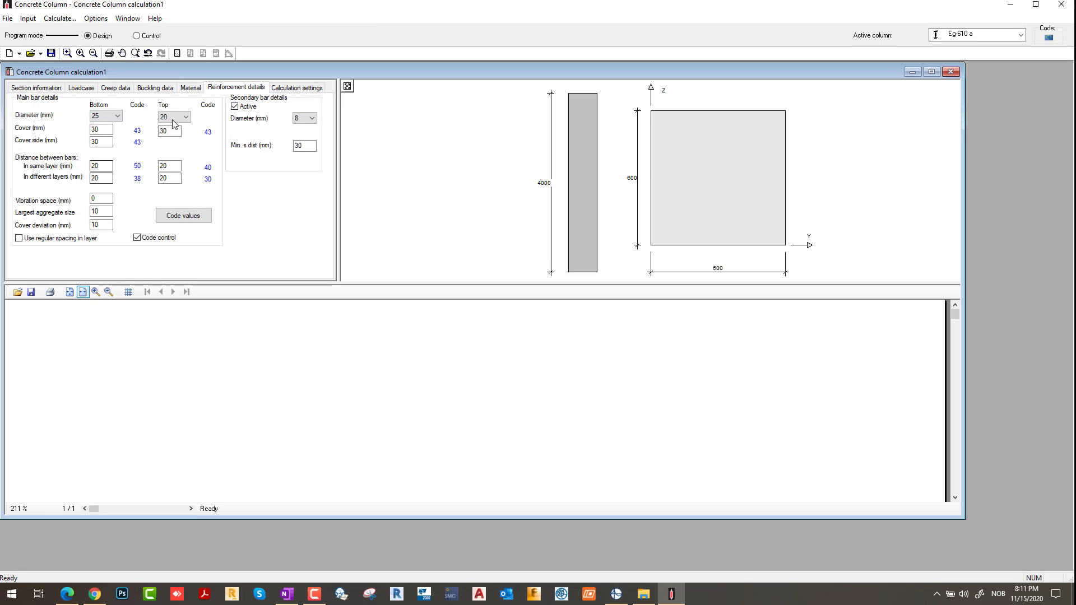
click(183, 117)
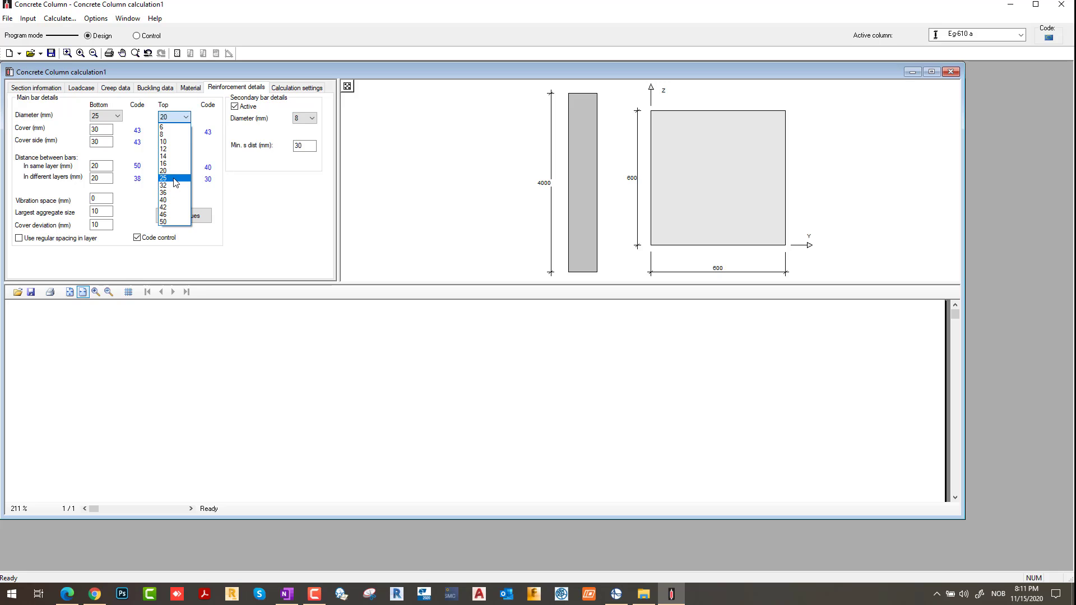
click(174, 178)
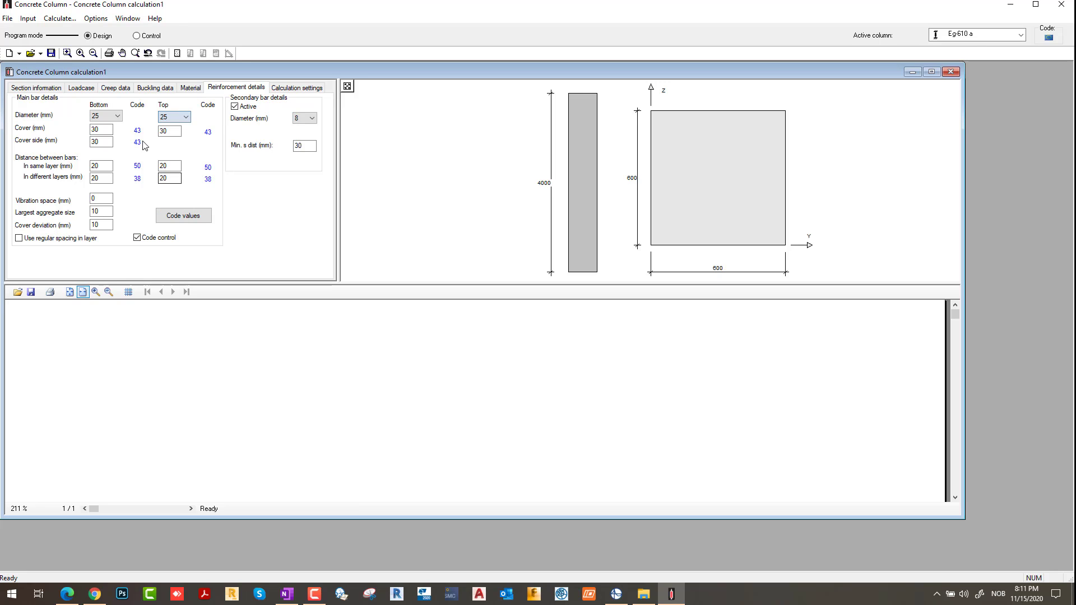
- Set the secondary bar diameter to 12 mm and apply the code values to the main bars' cover and spacing
click(308, 120)
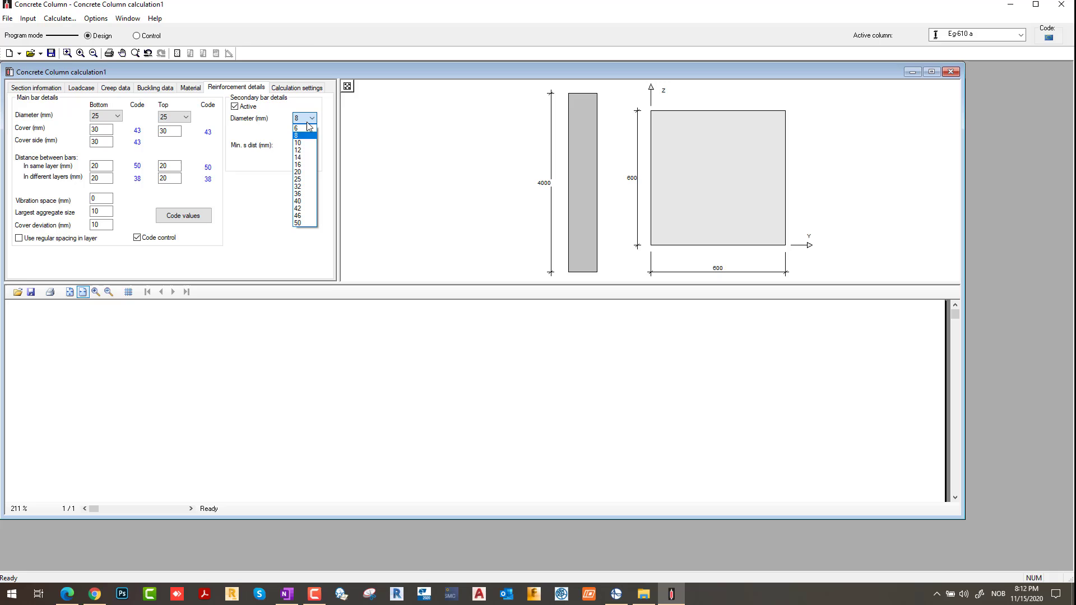
click(302, 150)
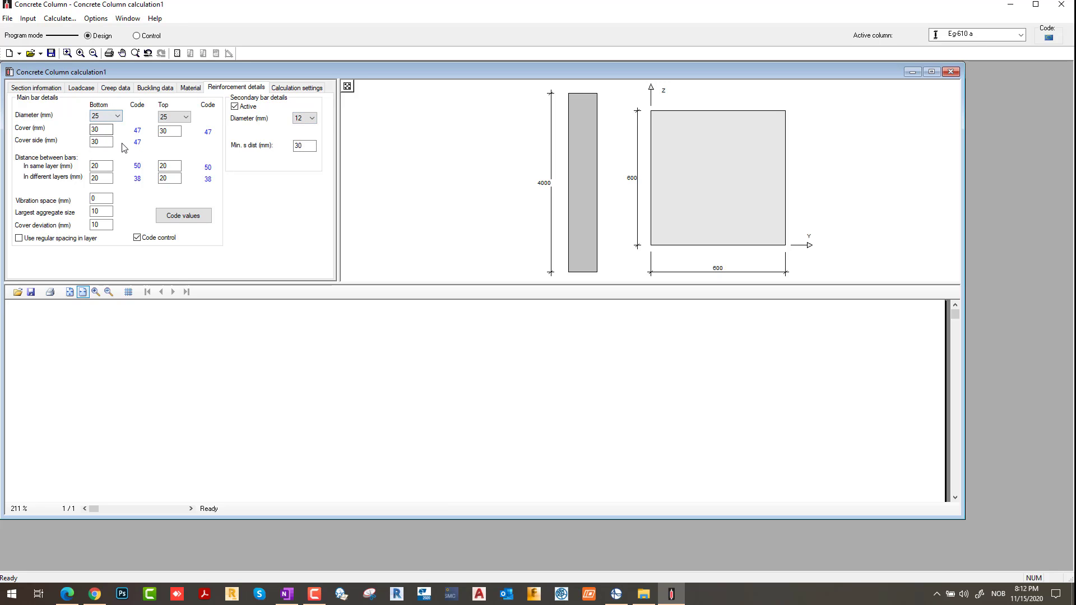
click(187, 218)
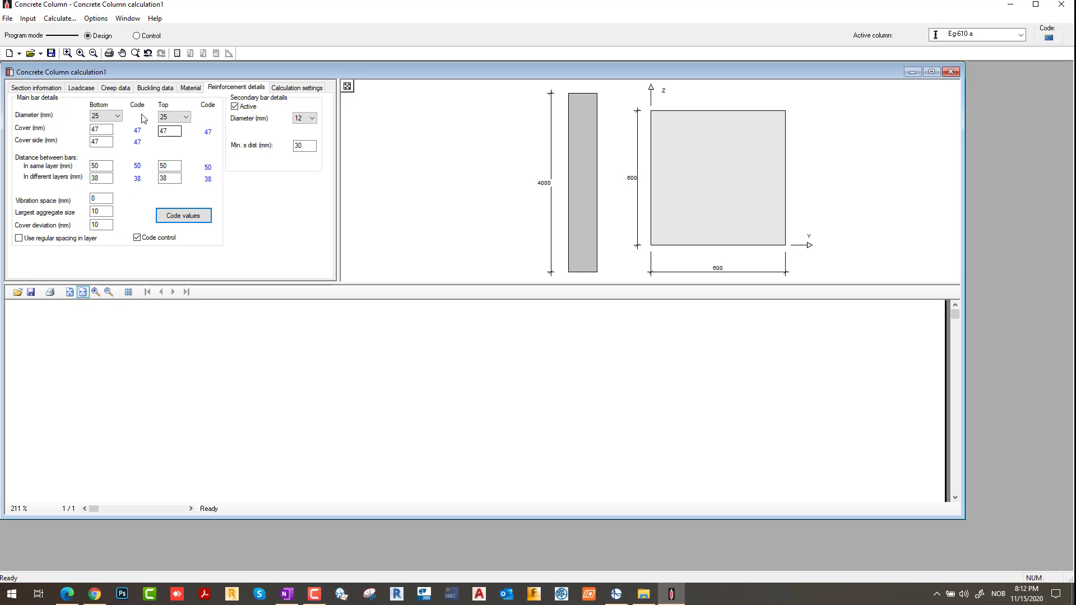
- Try considering the current section as cracked in the calculation settings
click(292, 89)
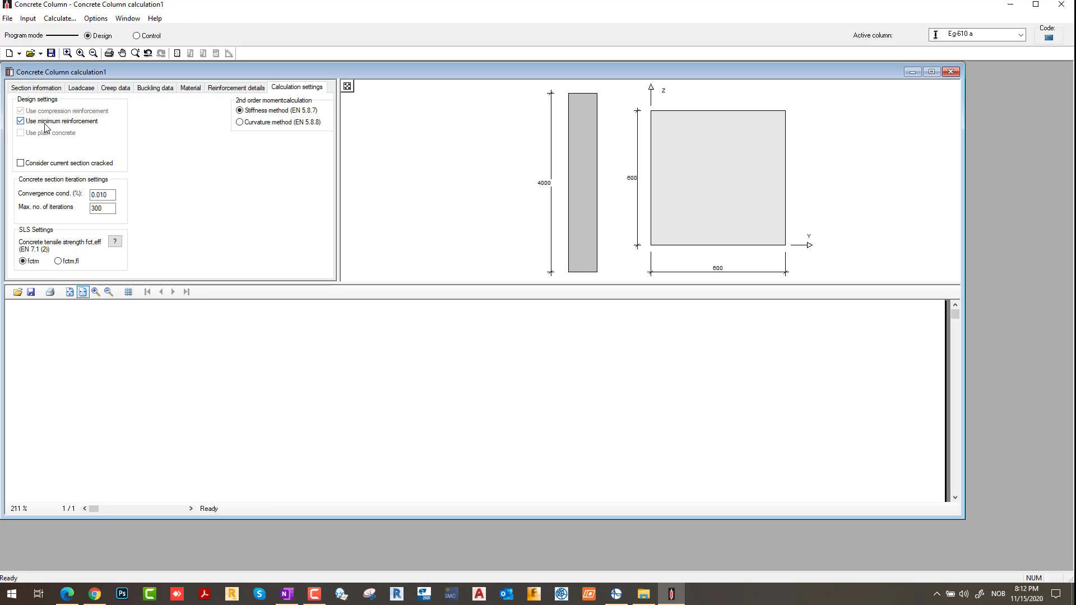
click(21, 163)
click(109, 195)
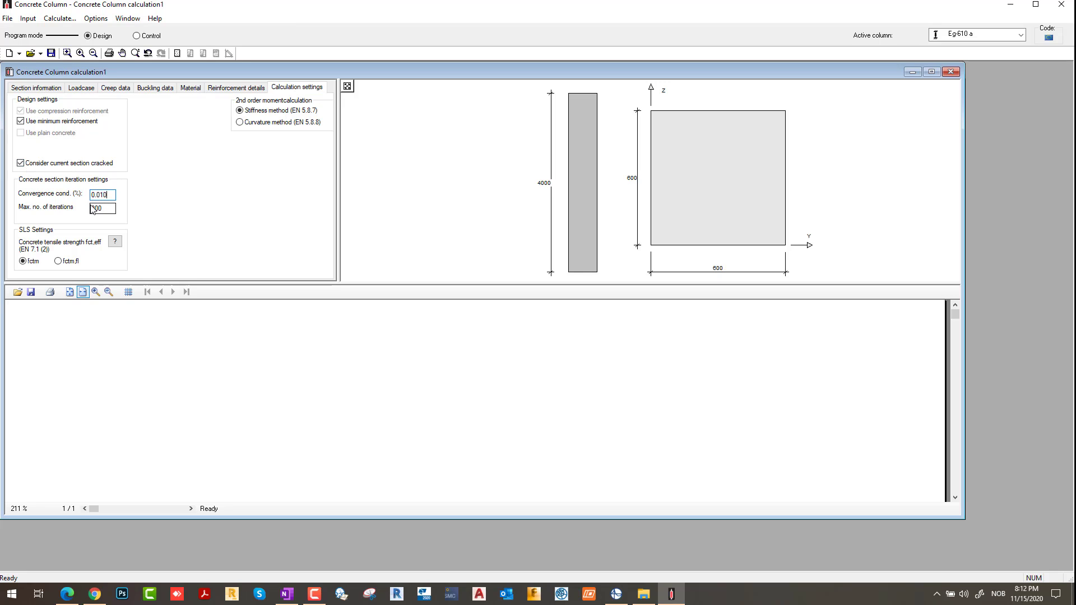
click(21, 163)
- Link the section of load case Eg-610 a to all other load cases, accepting the overwrite of their old sections
click(86, 88)
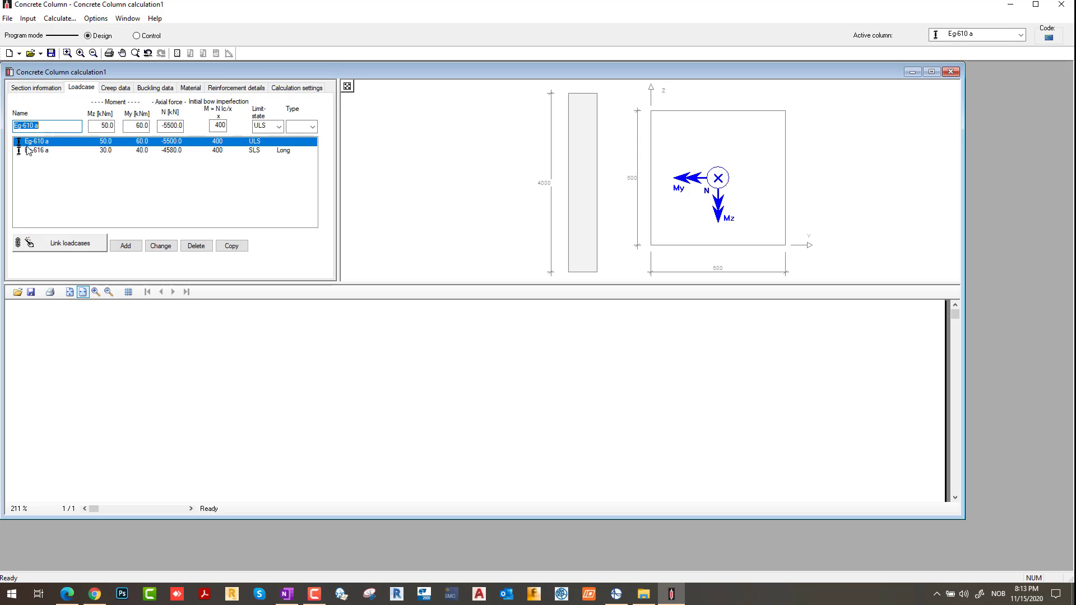
click(51, 244)
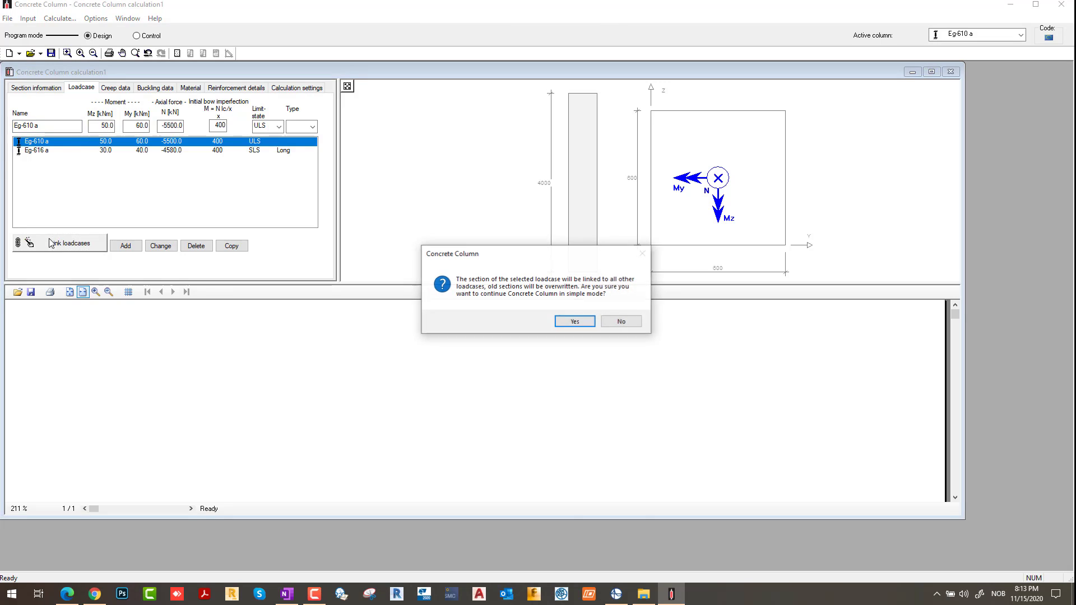
click(572, 320)
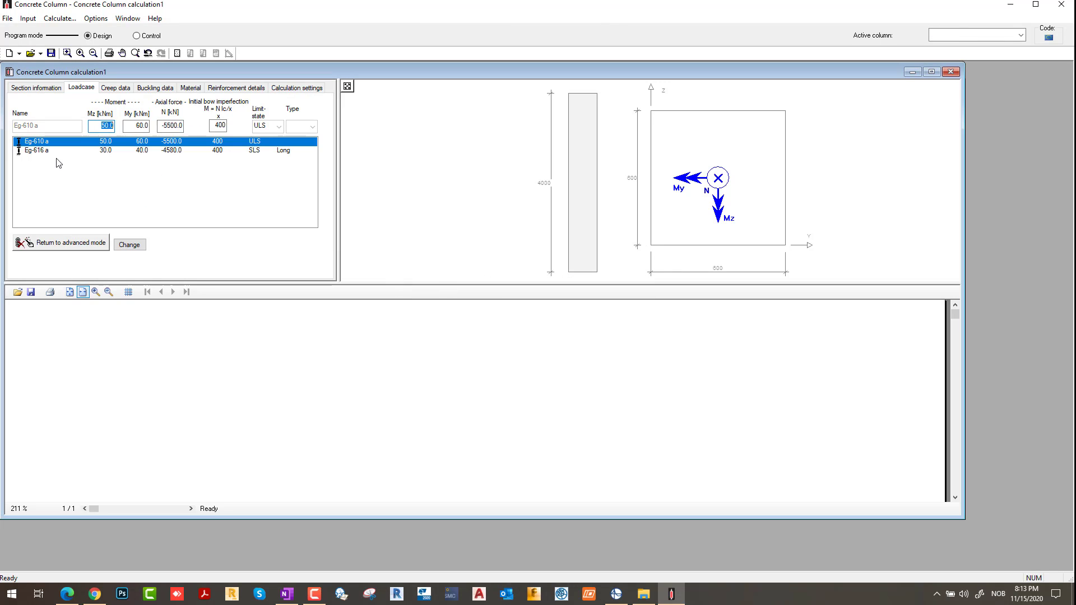
- Review Eg-610 a's buckling data, material, reinforcement details and calculation settings, reapplying the code values for cover and bar spacing
click(37, 151)
click(35, 142)
click(151, 88)
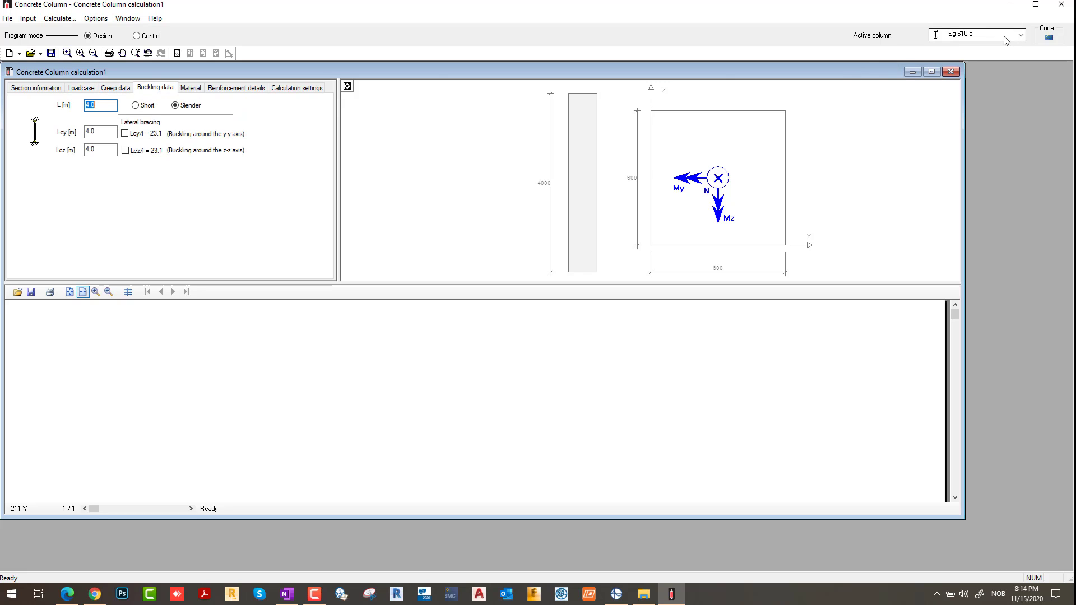
click(191, 88)
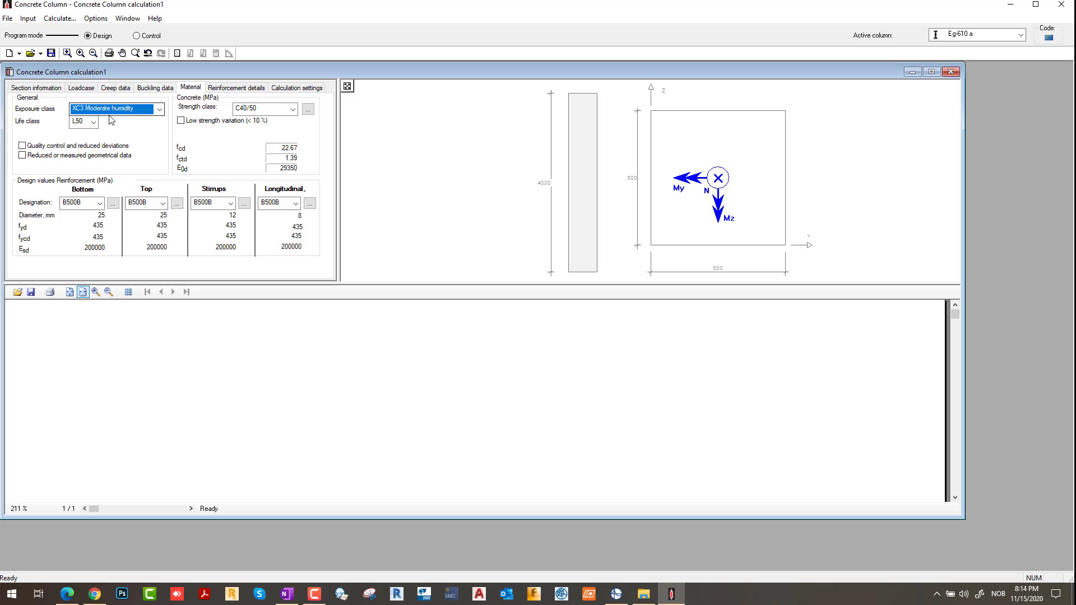
click(236, 88)
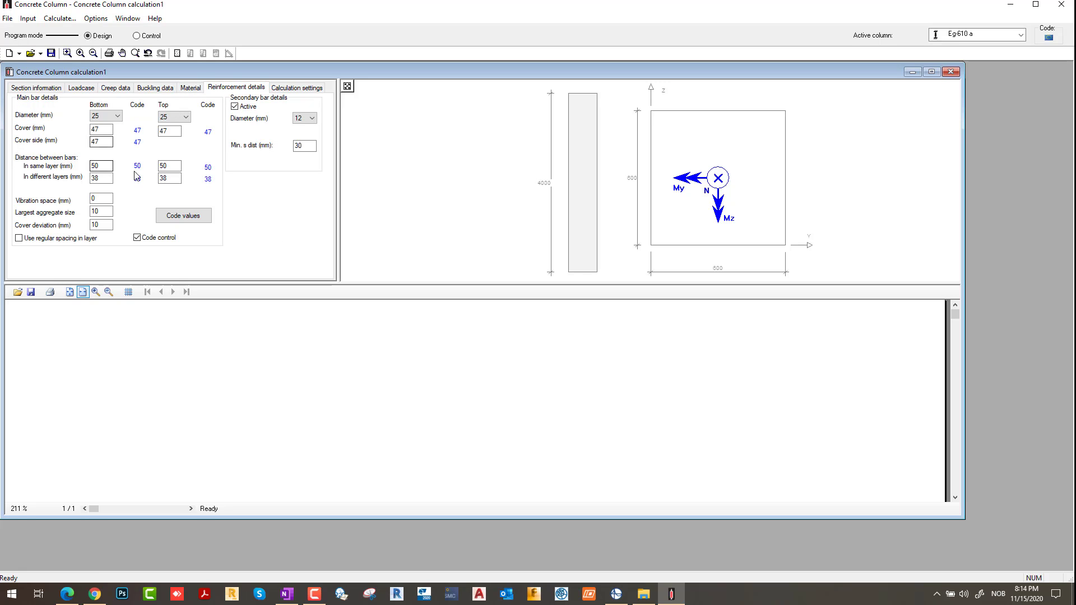
click(175, 219)
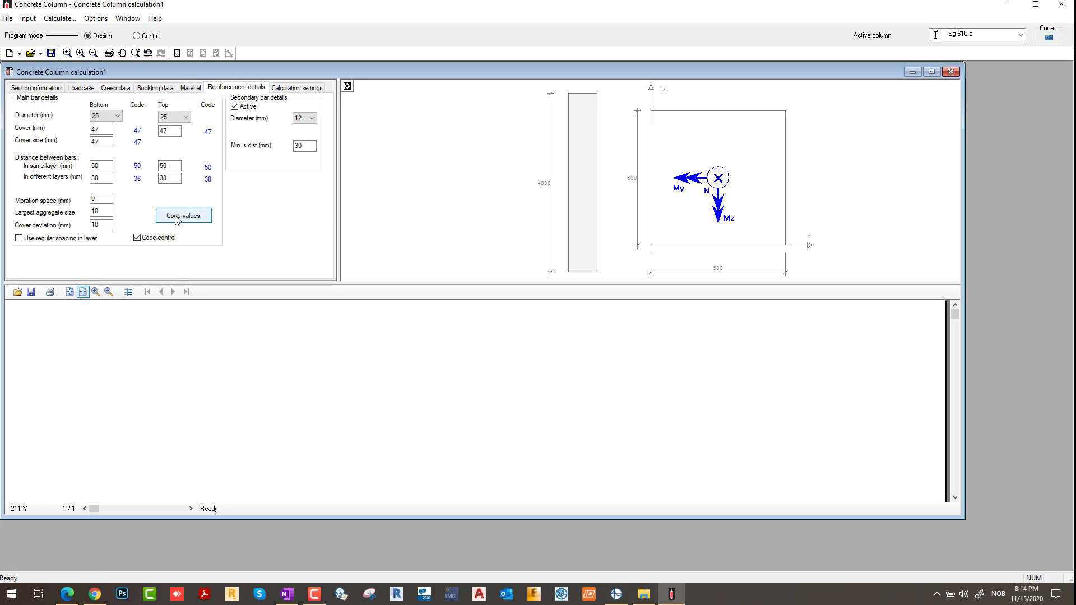
click(178, 220)
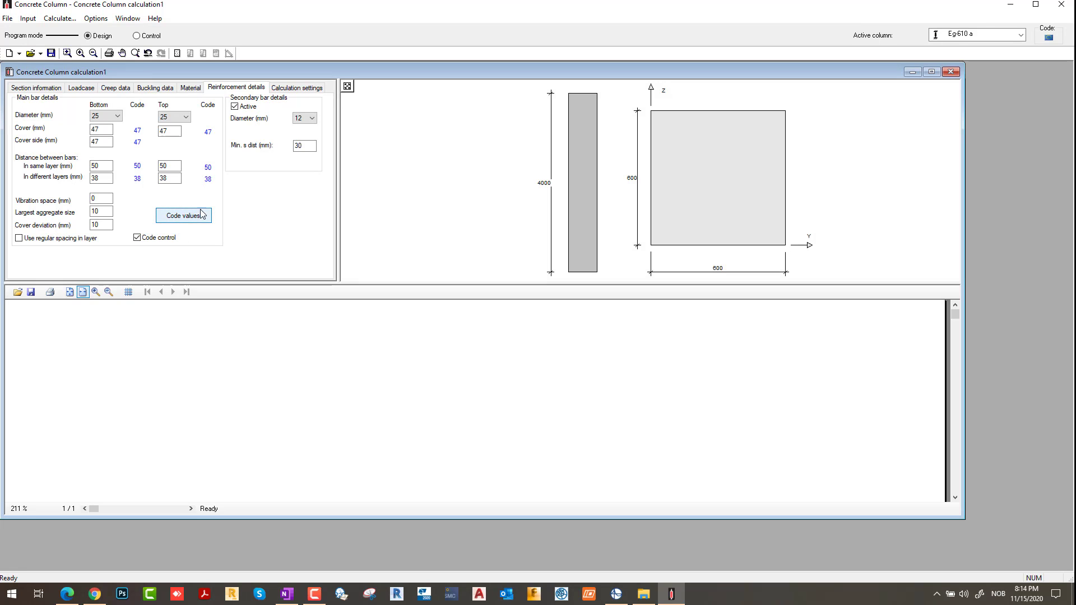
click(291, 89)
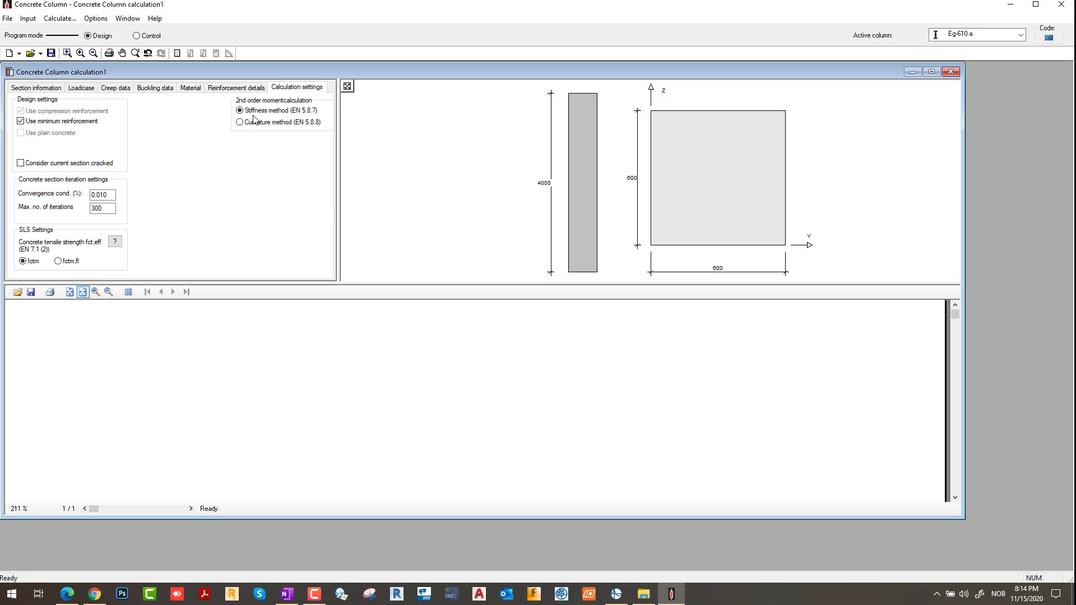
- Make Eg-616 a the active column and review its creep, buckling, material, reinforcement and calculation settings
click(1020, 35)
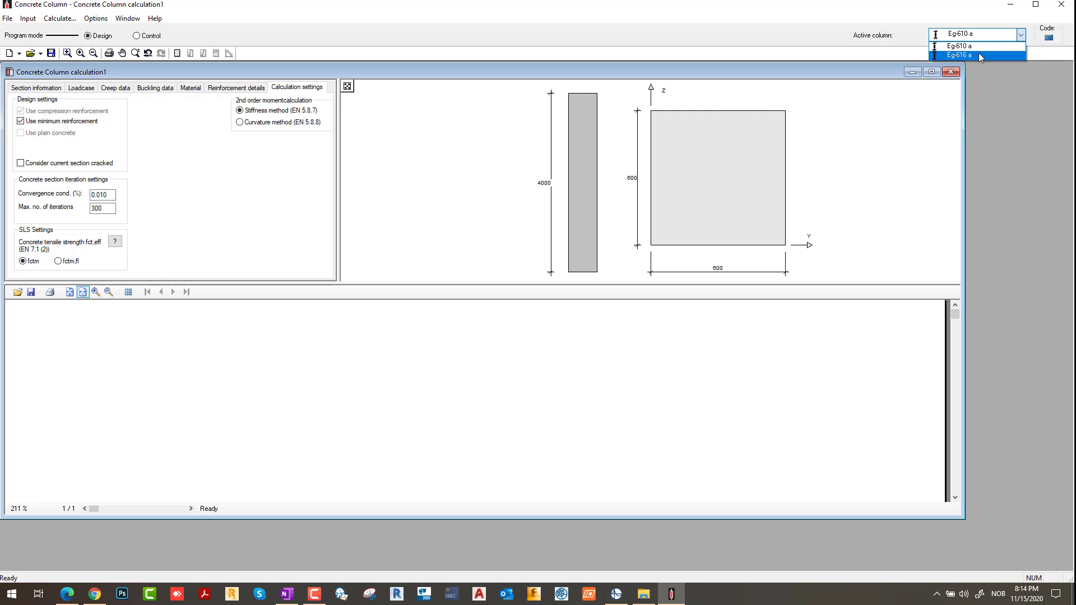
click(979, 53)
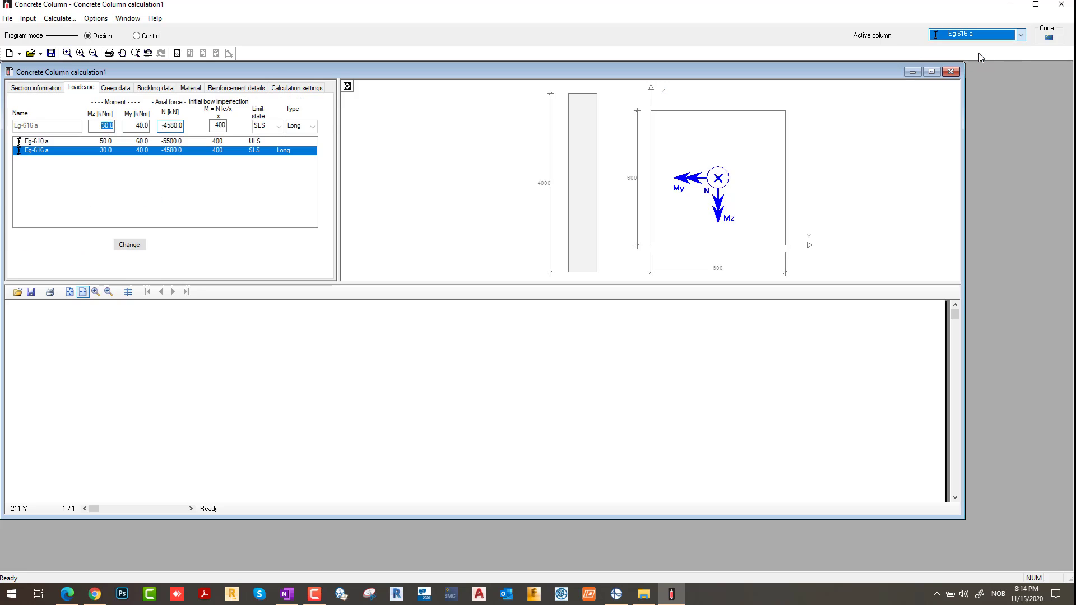
click(127, 87)
click(166, 89)
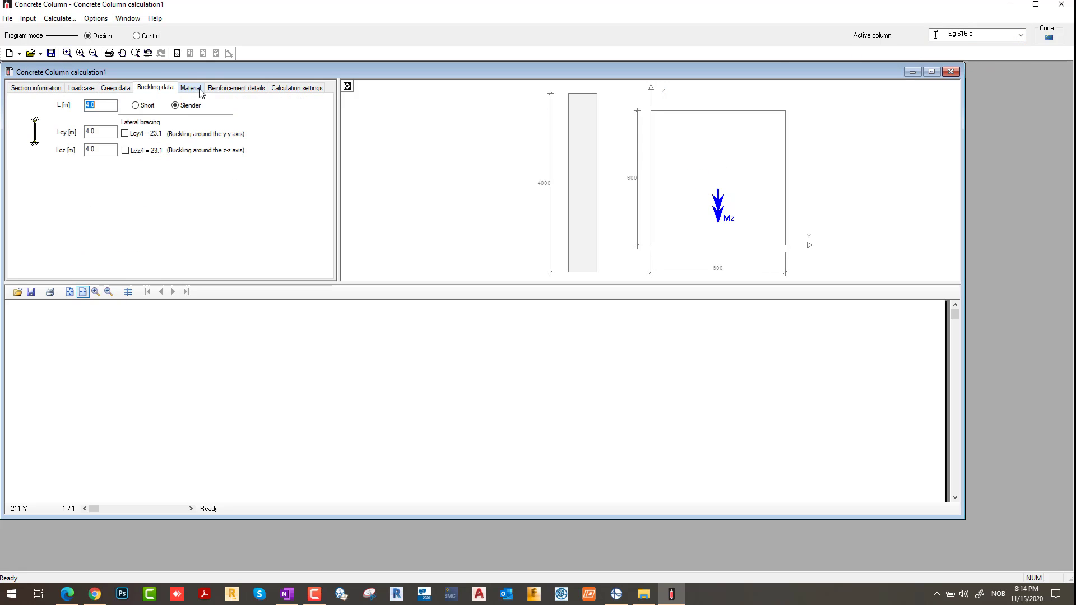
click(199, 89)
click(232, 89)
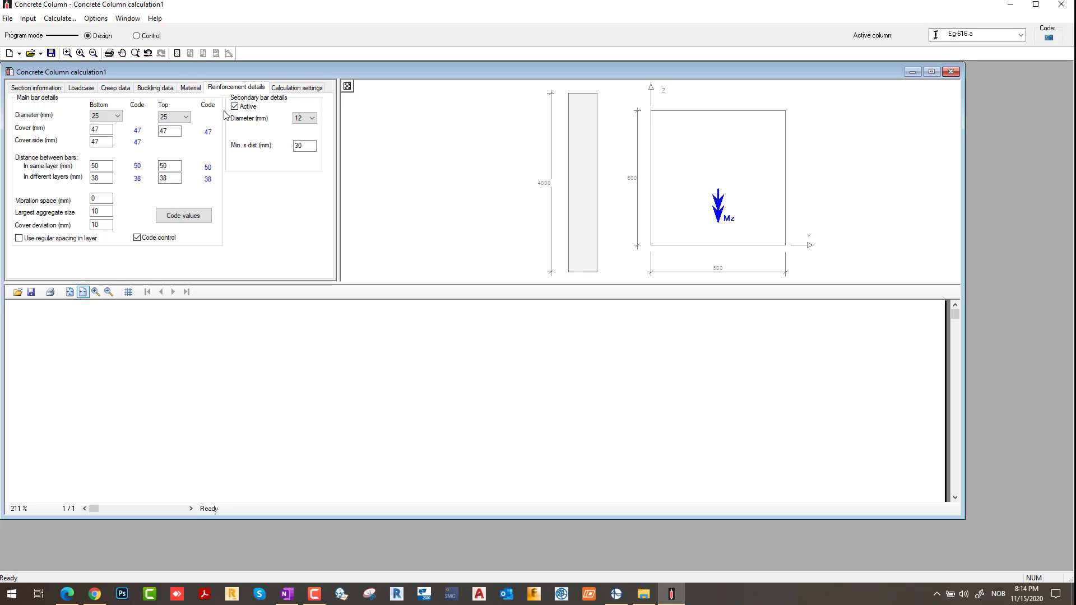
click(286, 88)
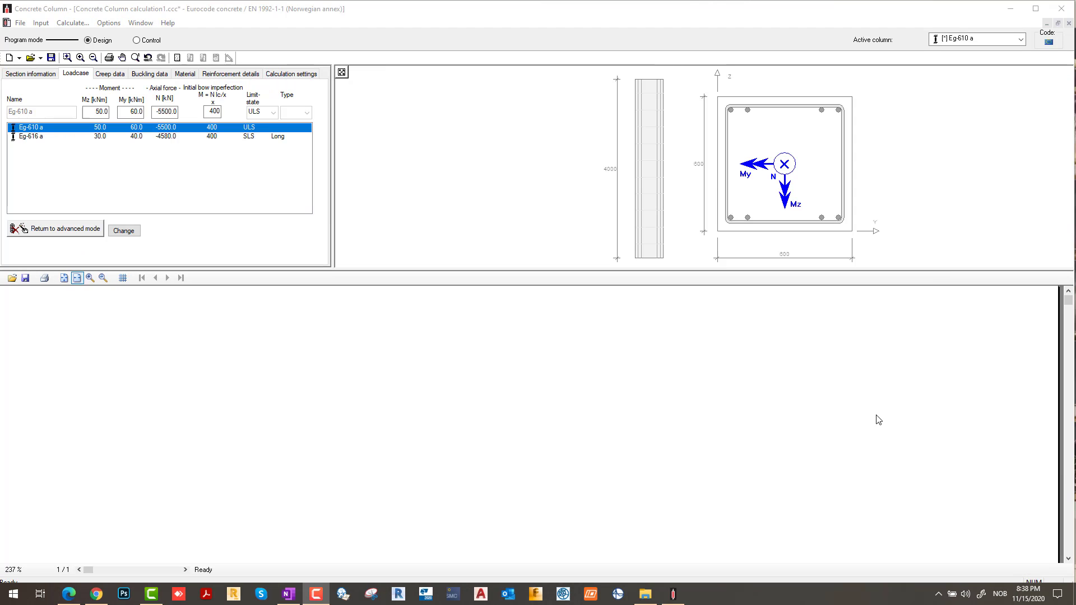
- Run the design calculation for both load cases and bring up the detailed results of Eg-610 a
click(70, 23)
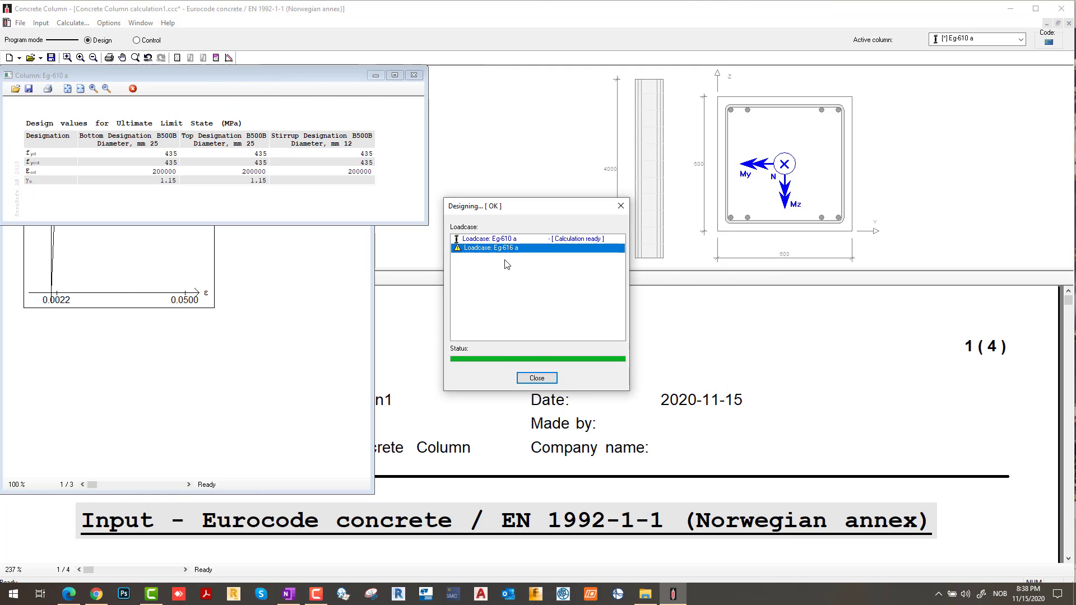
click(427, 241)
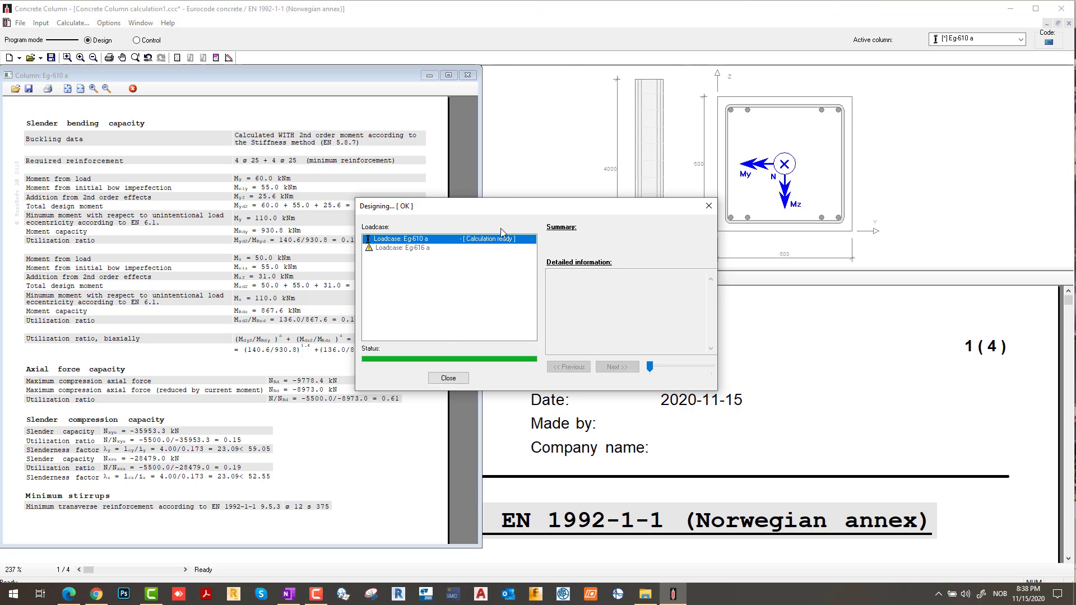
click(452, 379)
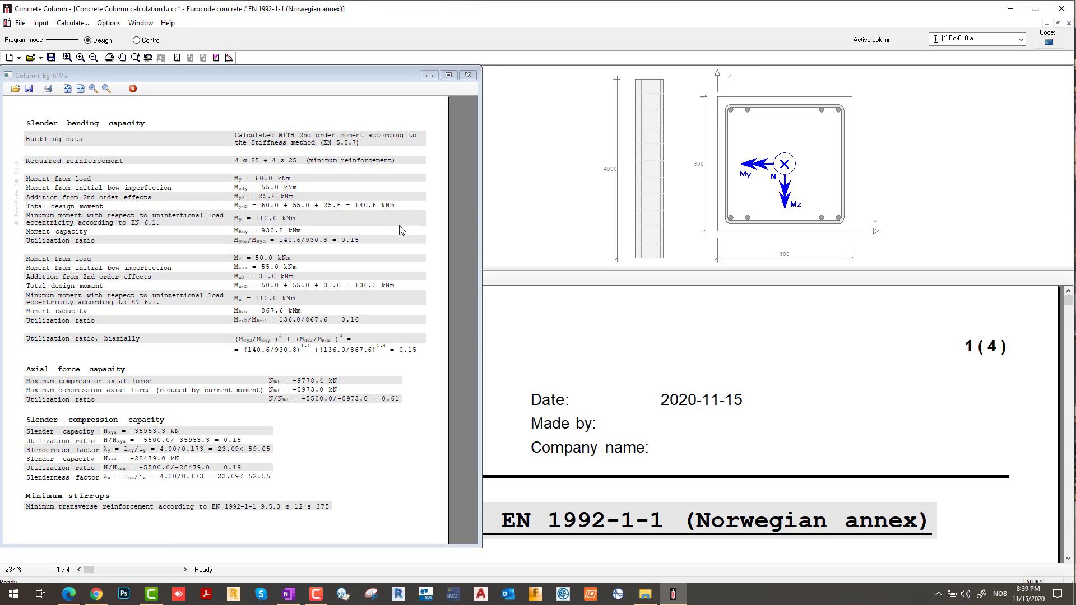
- Examine the compression zone diagrams and the interaction diagrams of Eg-610 a for My and Mz
click(216, 57)
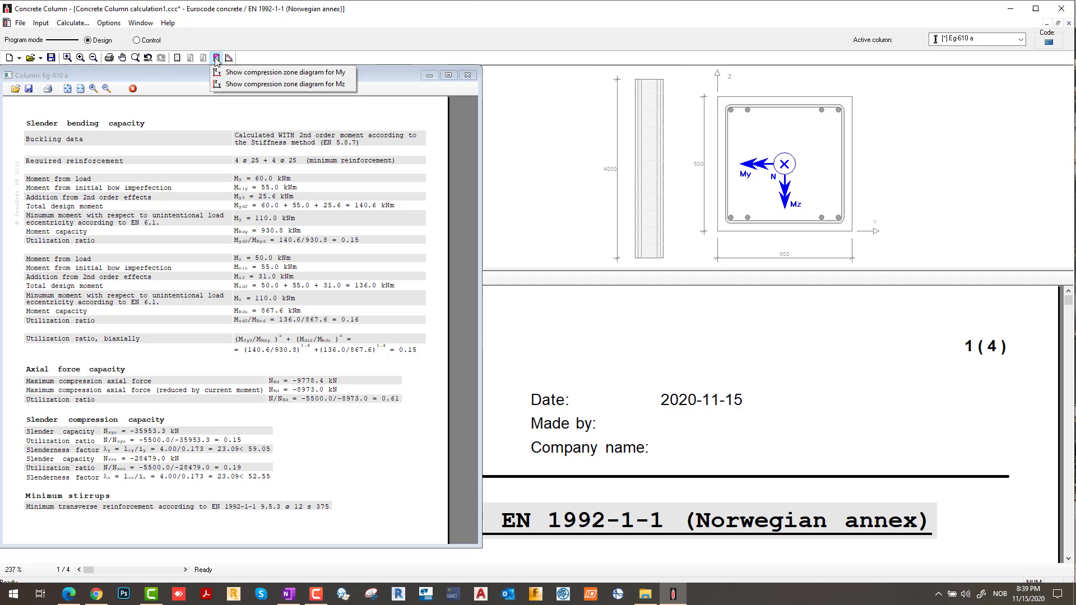
click(235, 78)
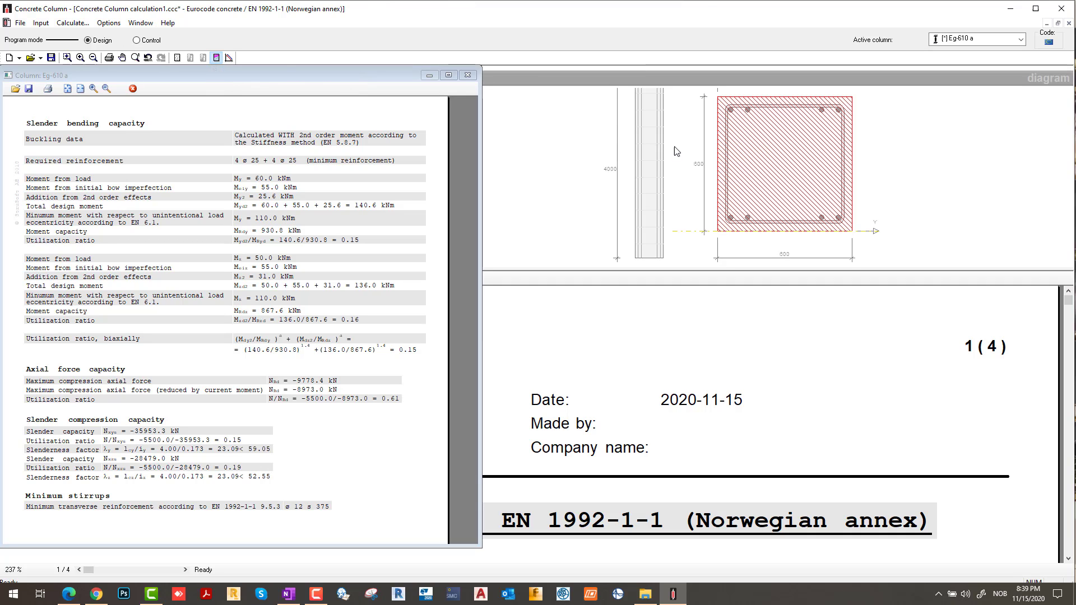
click(216, 57)
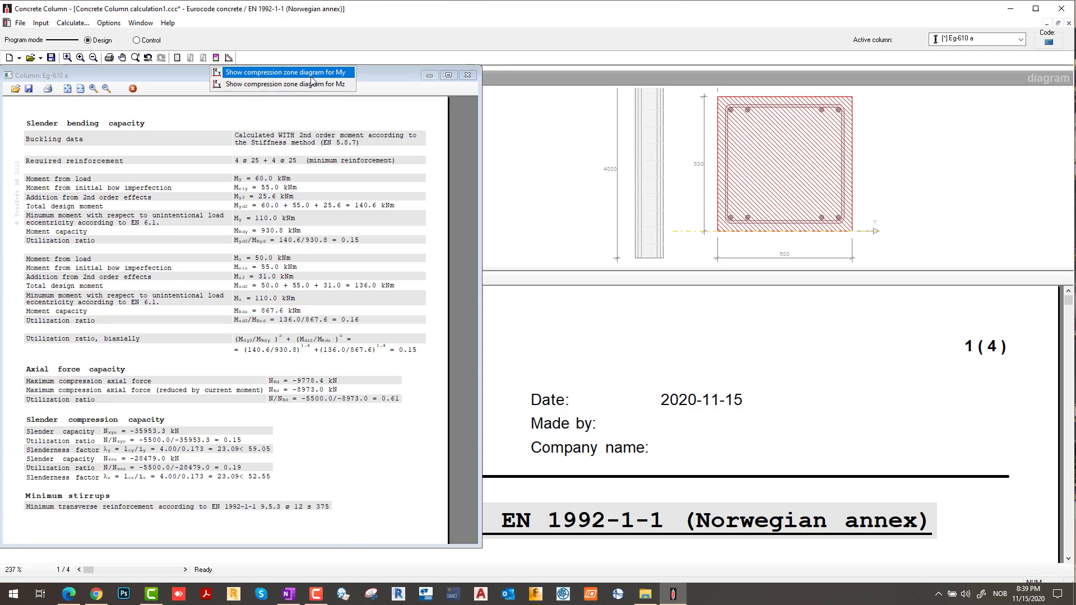
click(284, 84)
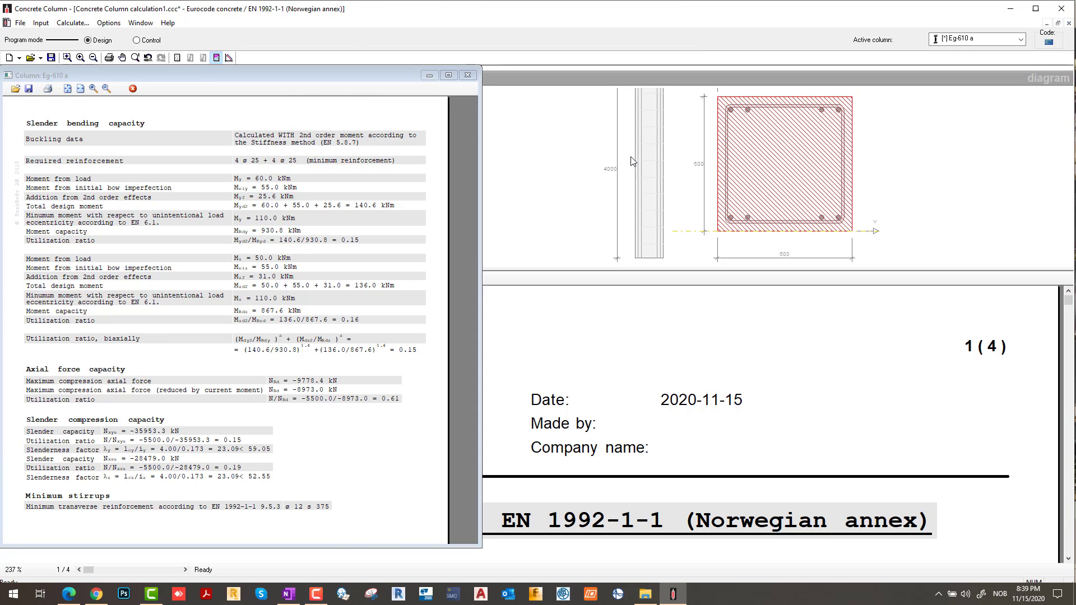
click(229, 58)
click(258, 74)
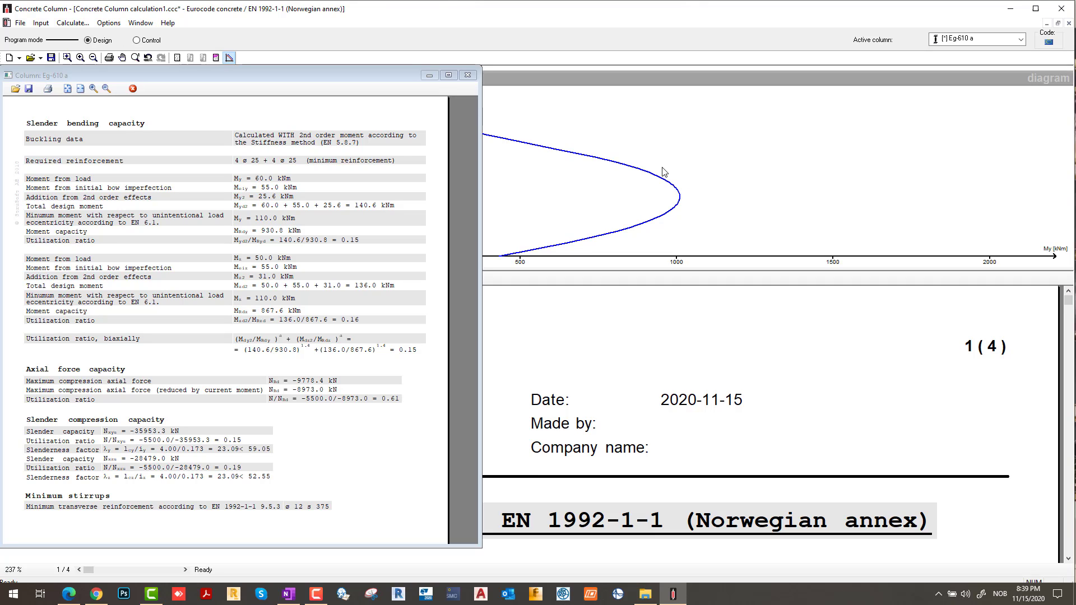
click(229, 59)
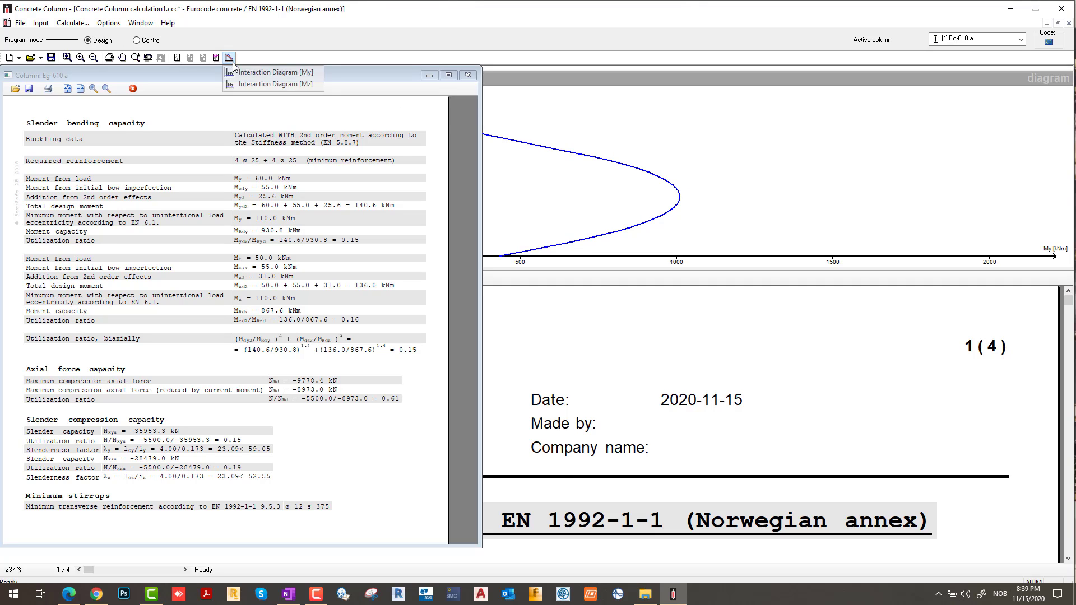
click(253, 85)
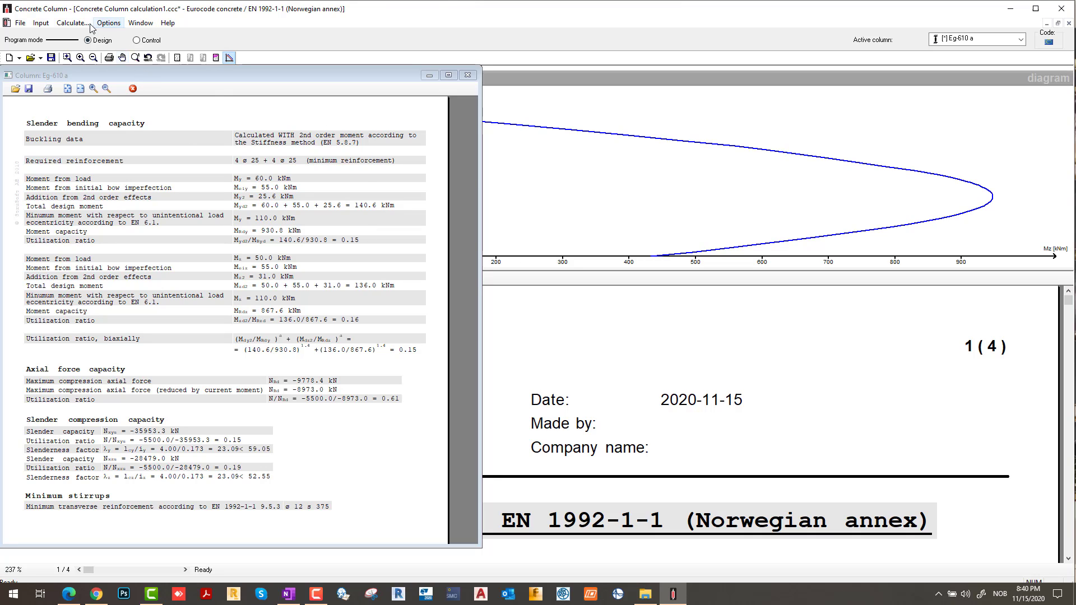
- Rerun the design calculation for both load cases and close the calculation dialog
click(72, 26)
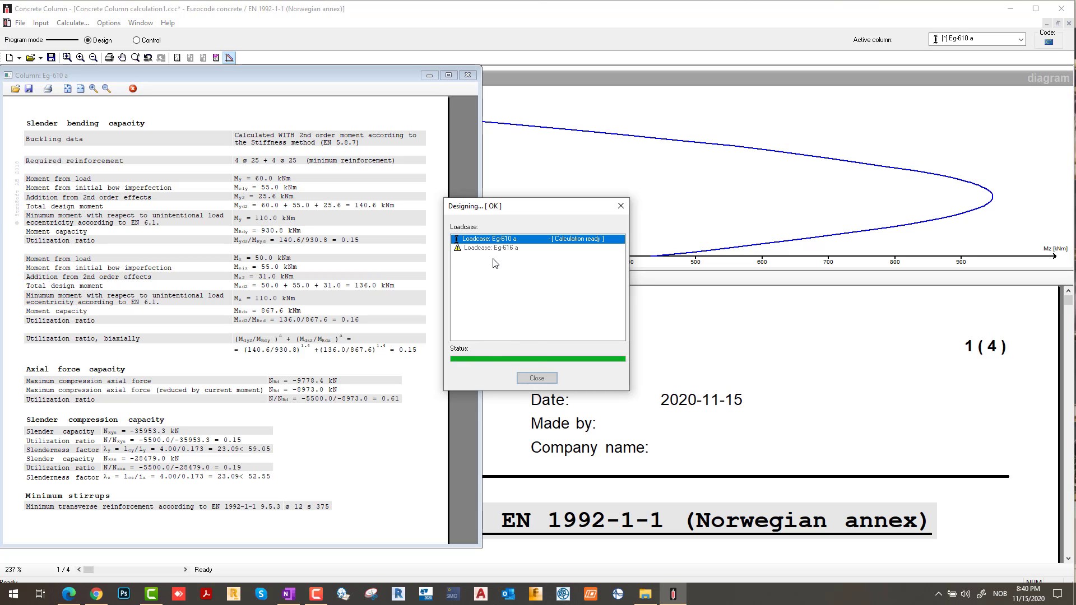
click(536, 379)
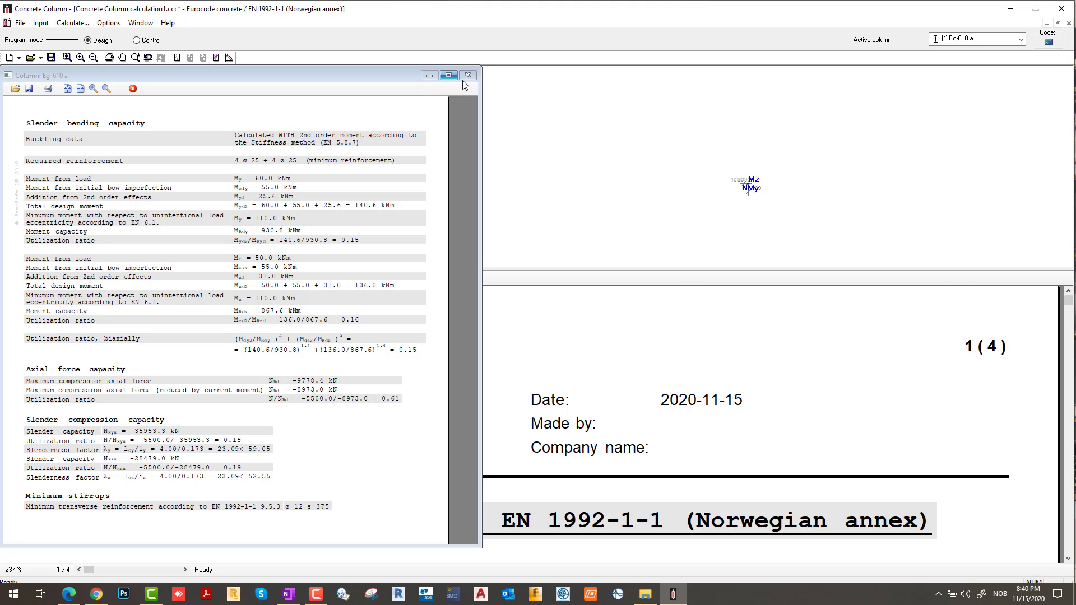
- Close all open result, stress-strain and material previews of Eg-610 a to get back to the input data
click(133, 88)
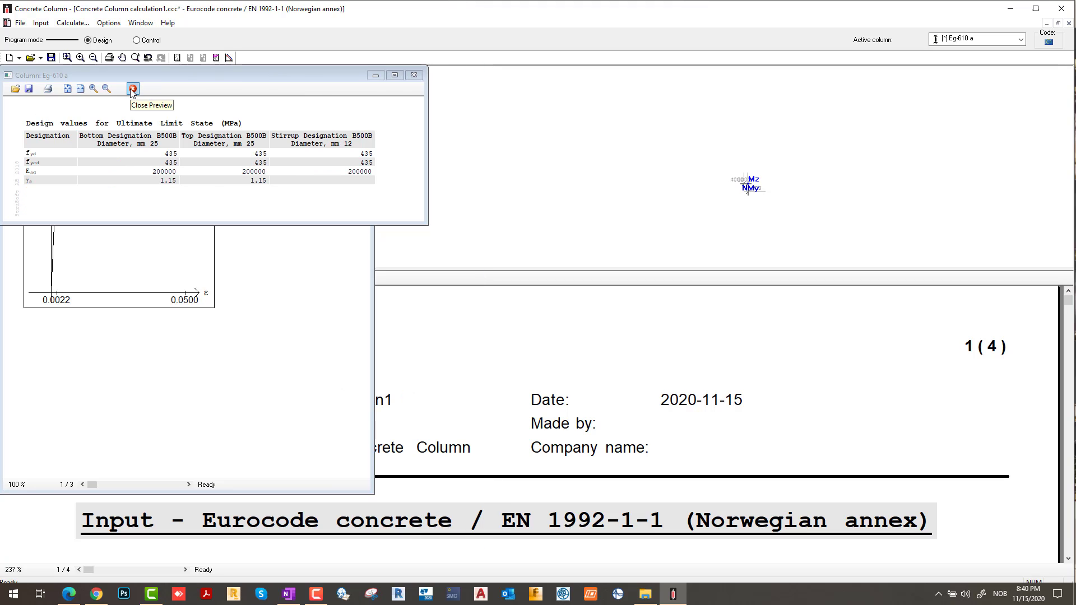
click(133, 88)
click(133, 89)
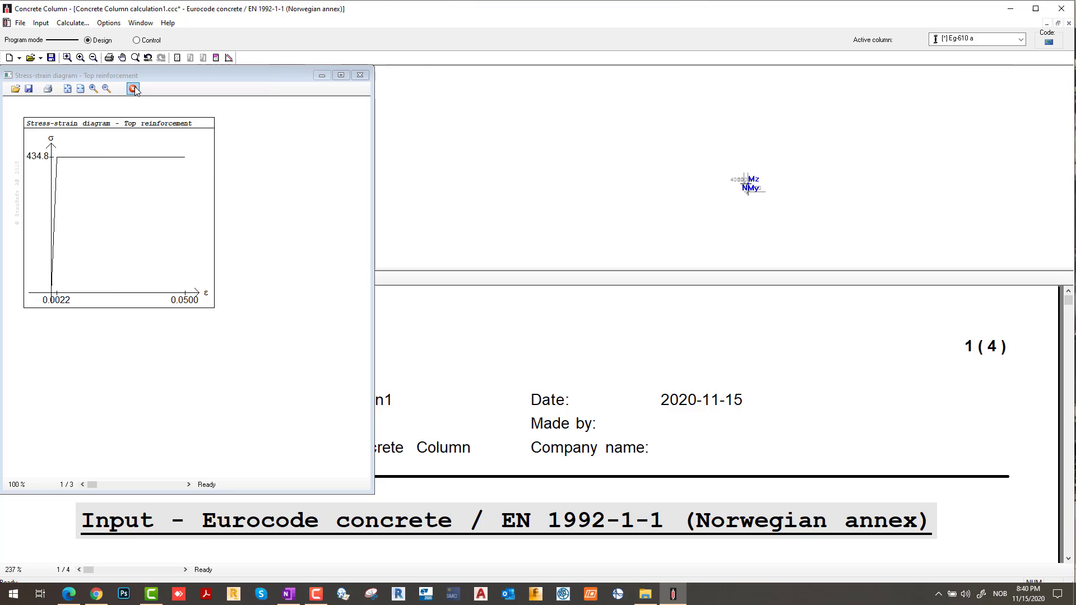
click(132, 89)
click(133, 89)
click(133, 89)
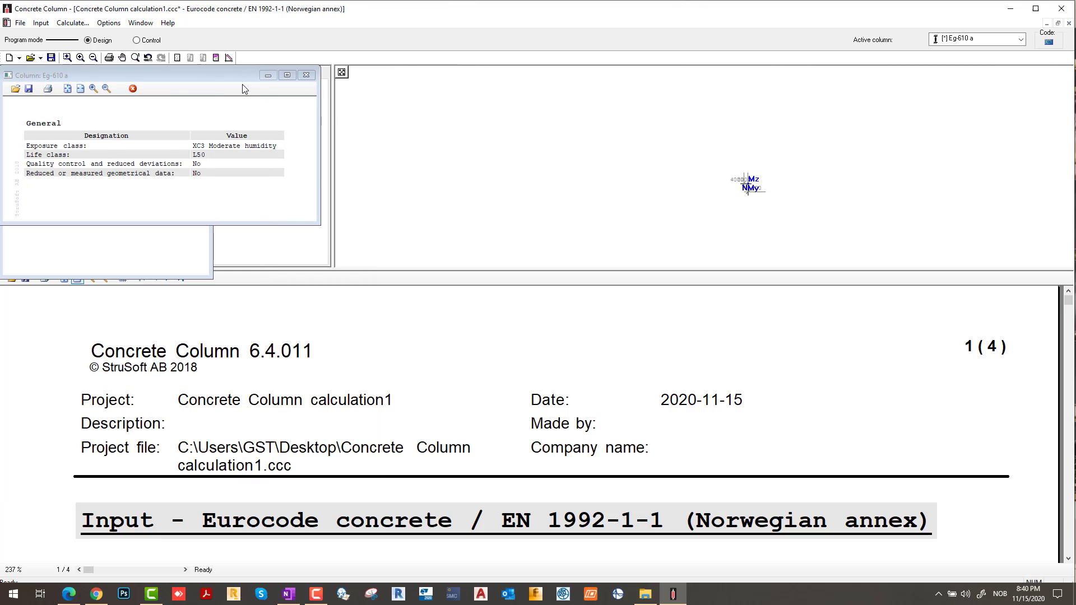
click(306, 75)
click(202, 75)
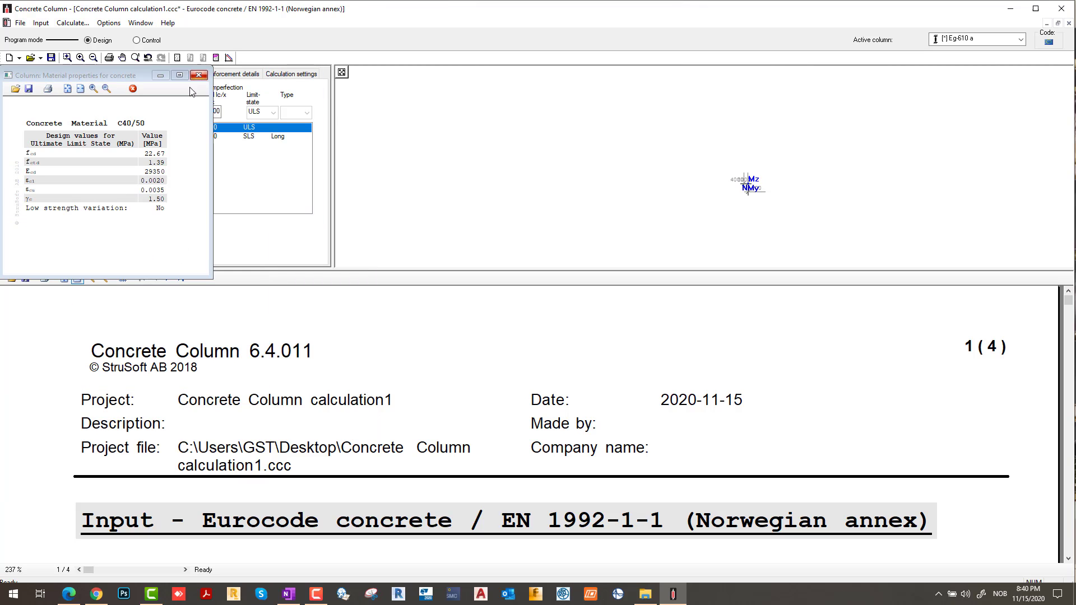
click(202, 76)
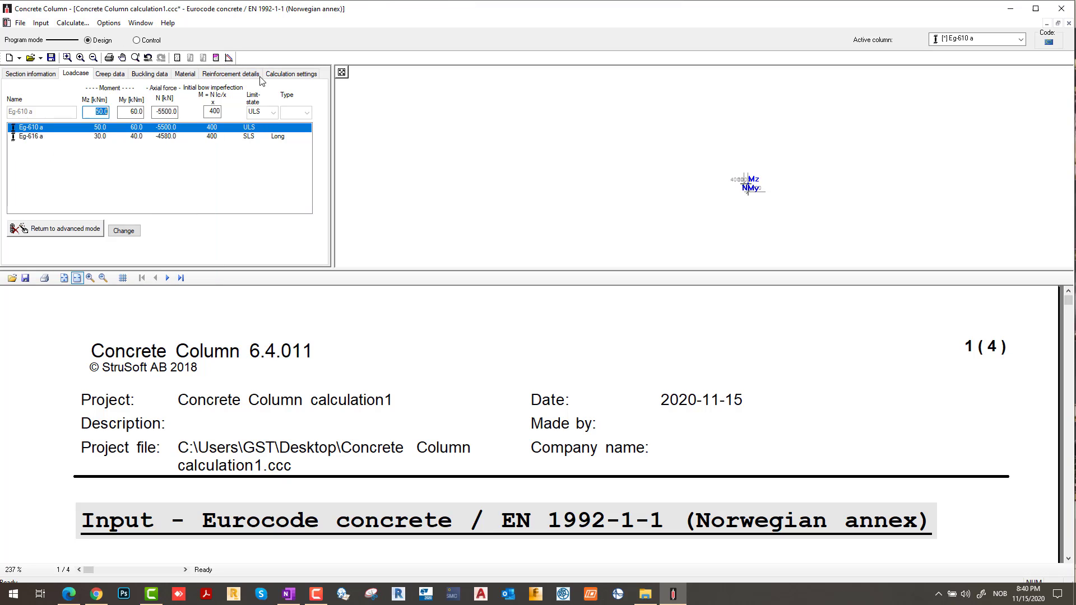
- Set the 2nd order moment calculation to Curvature method (EN 5.8.8), rerun the design calculation and close the calculation dialog
click(288, 74)
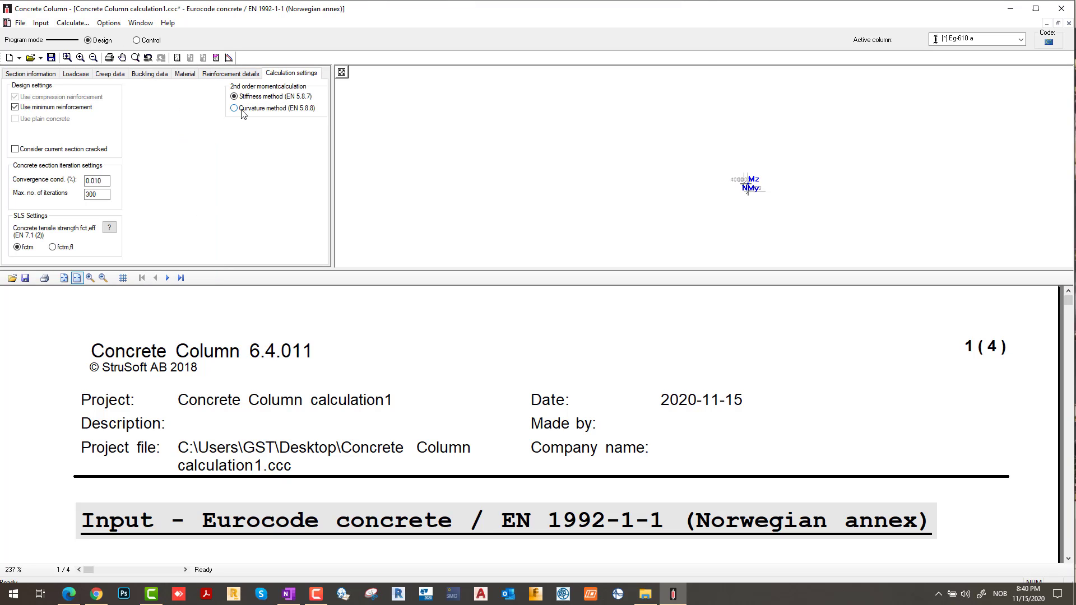
click(284, 109)
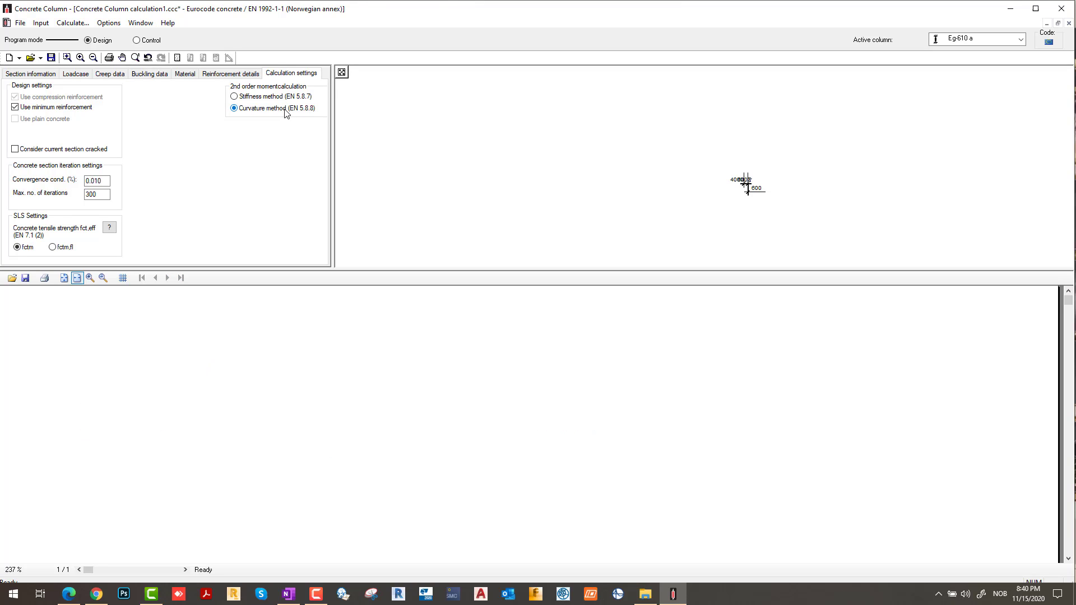
click(71, 23)
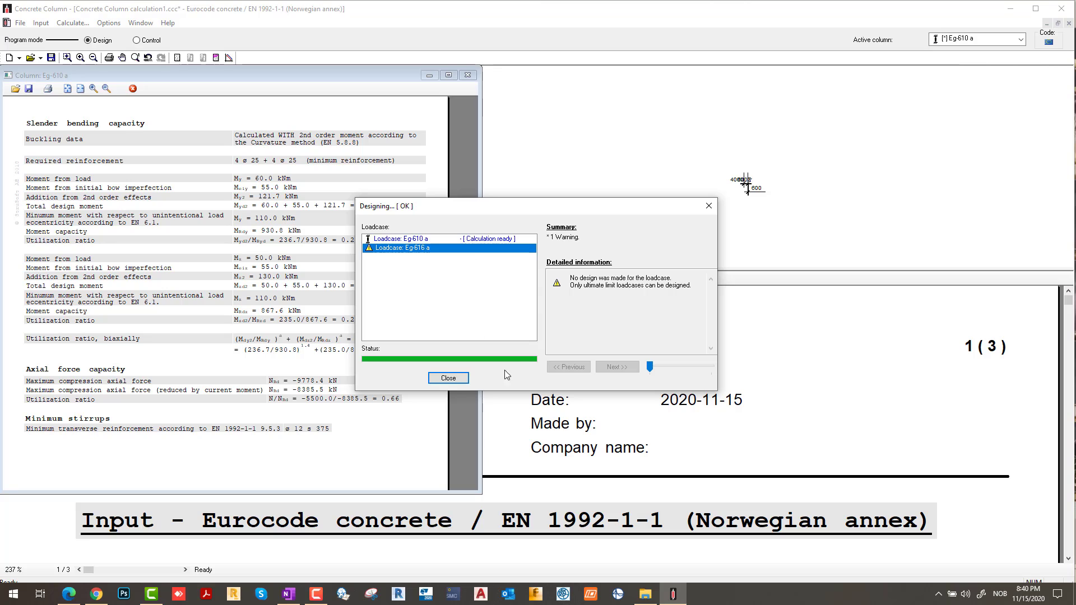
click(448, 378)
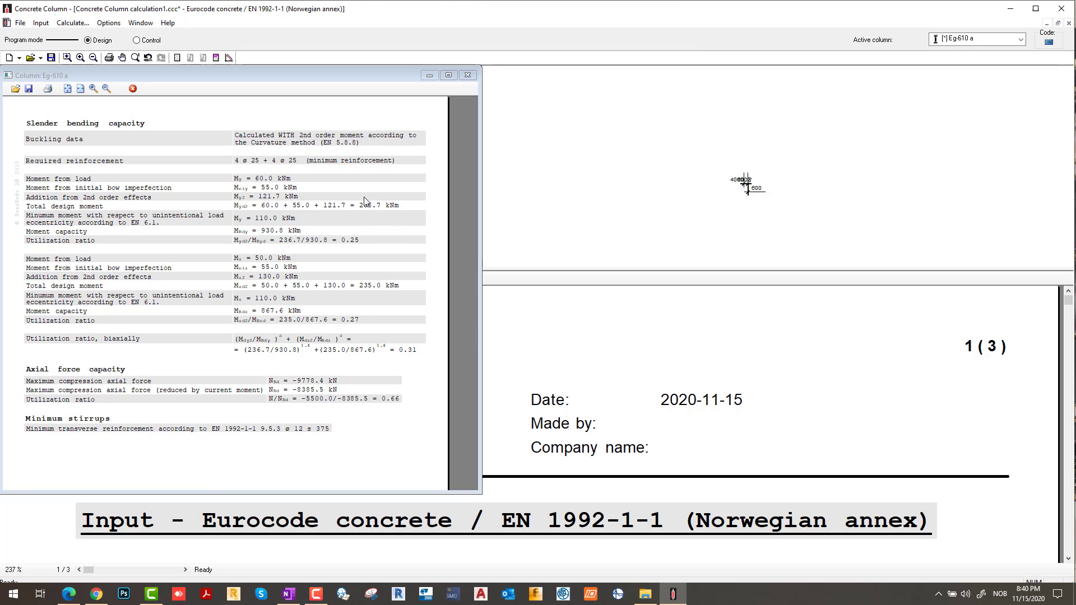
- Examine the drawing of the column elevation and the 600x600 cross-section with its reinforcement bars and stirrups
scroll(752, 143, up, 3)
scroll(584, 168, up, 2)
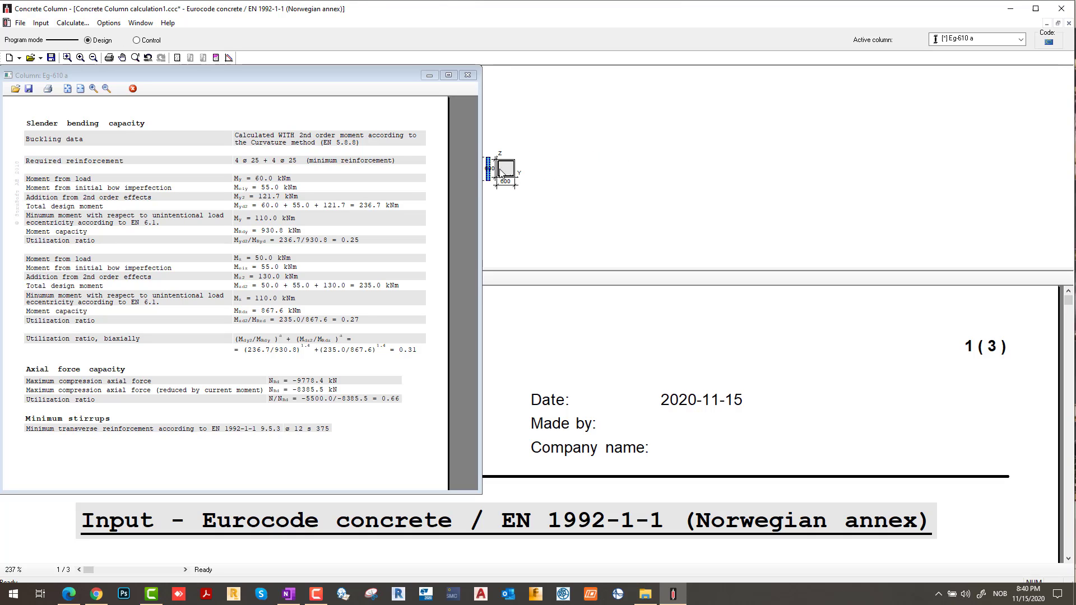
scroll(499, 170, up, 2)
scroll(896, 180, down, 3)
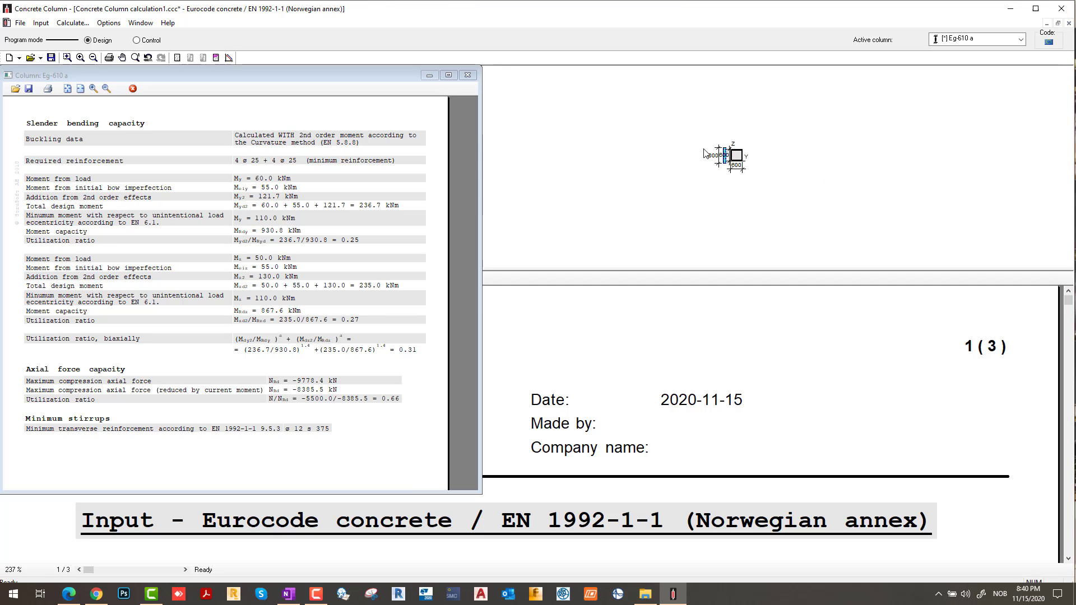
scroll(705, 153, up, 2)
scroll(560, 166, up, 2)
scroll(644, 169, up, 2)
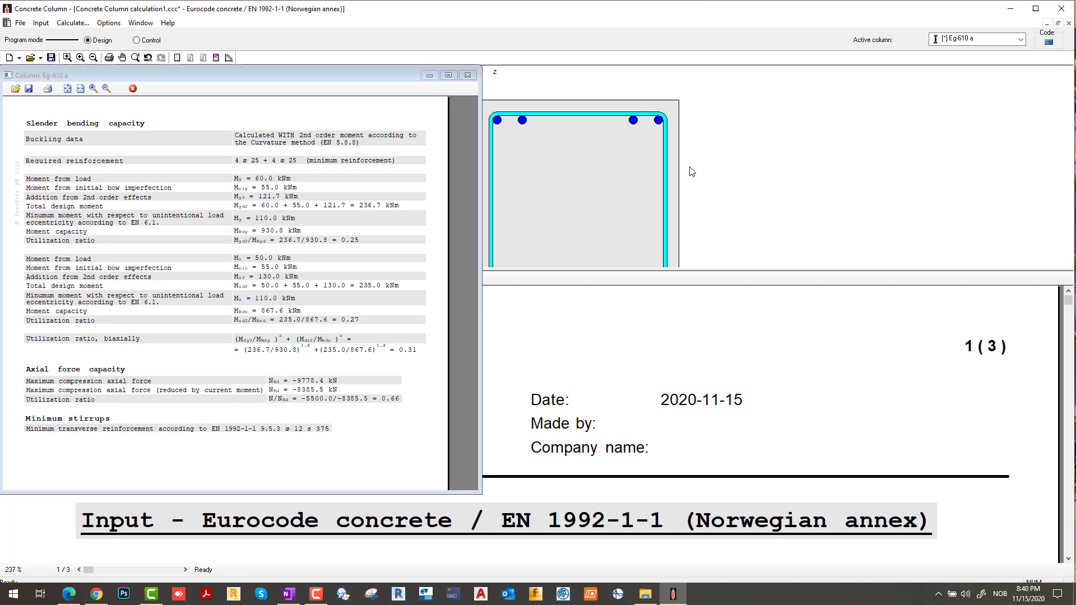
scroll(693, 171, down, 3)
scroll(682, 167, up, 1)
scroll(682, 168, up, 2)
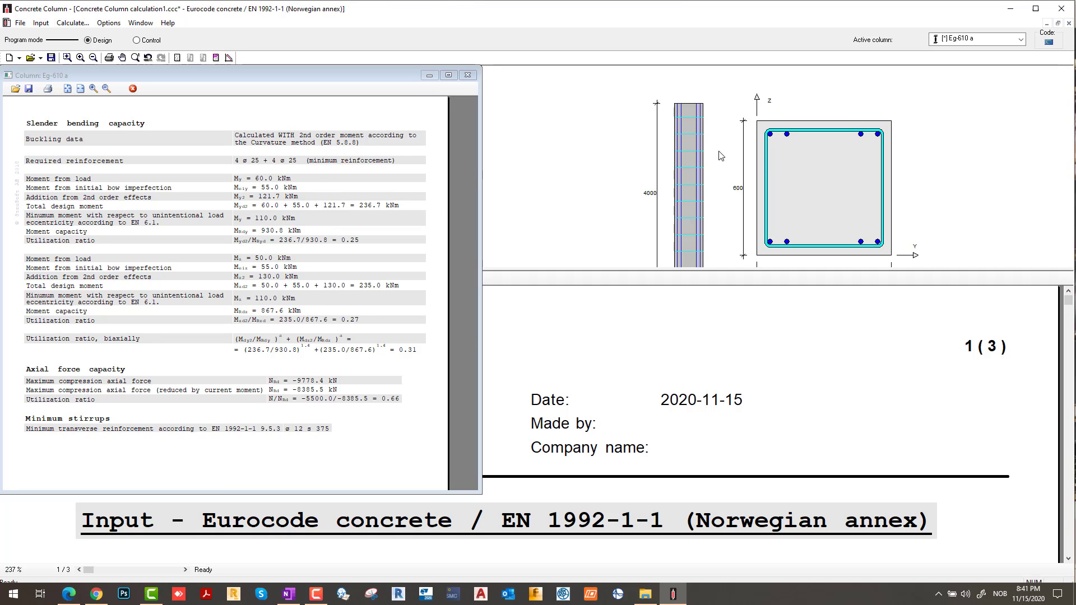
scroll(756, 134, down, 1)
scroll(771, 163, up, 1)
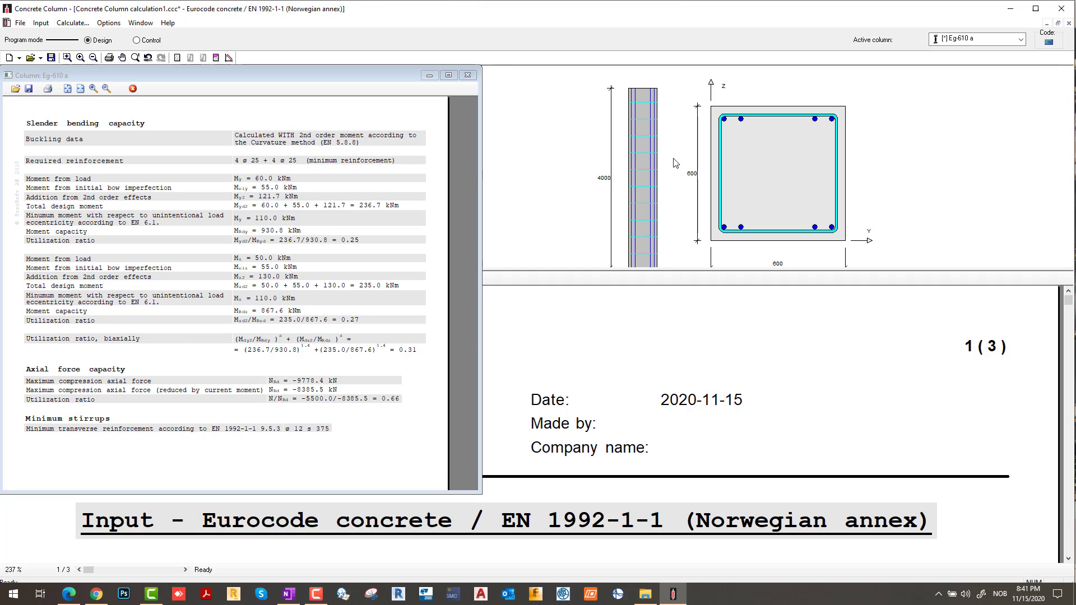
scroll(705, 125, down, 1)
scroll(755, 147, up, 1)
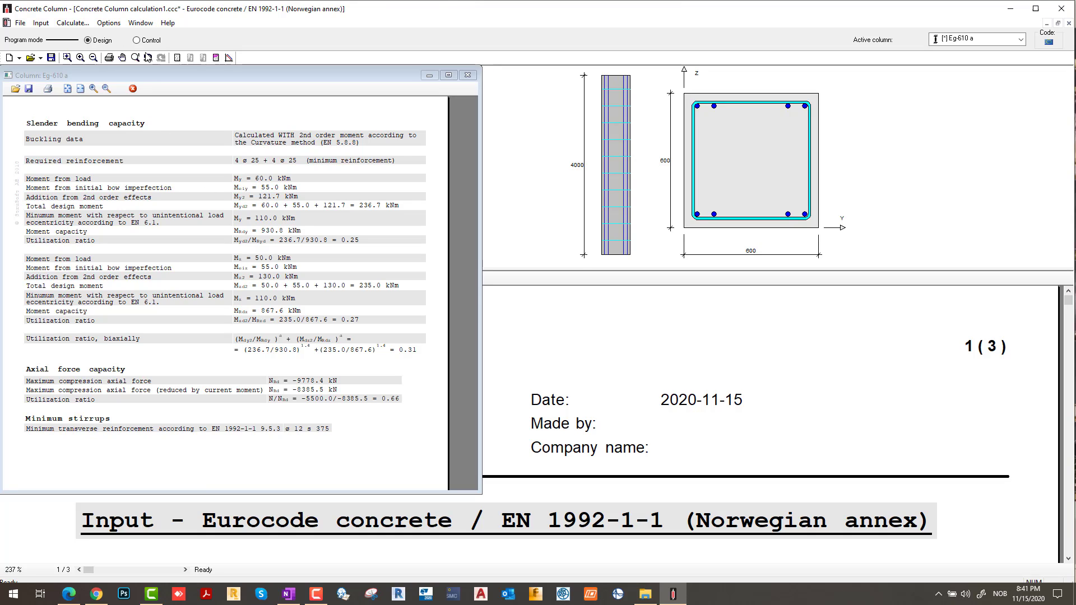
- Change the program mode to Control, run the check calculation for the load cases and close the calculation dialog
click(145, 41)
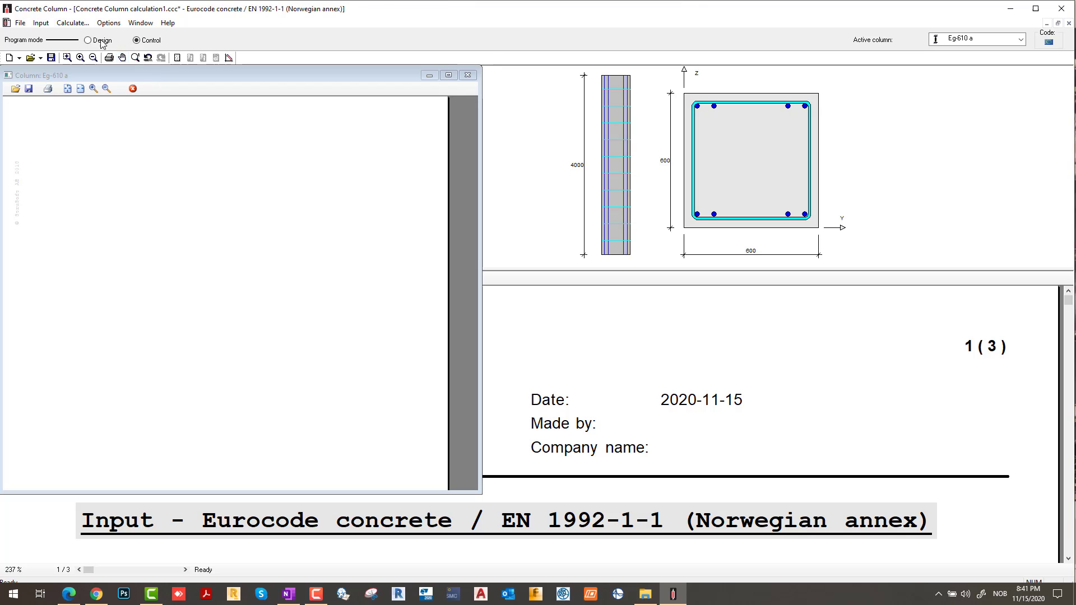
click(76, 23)
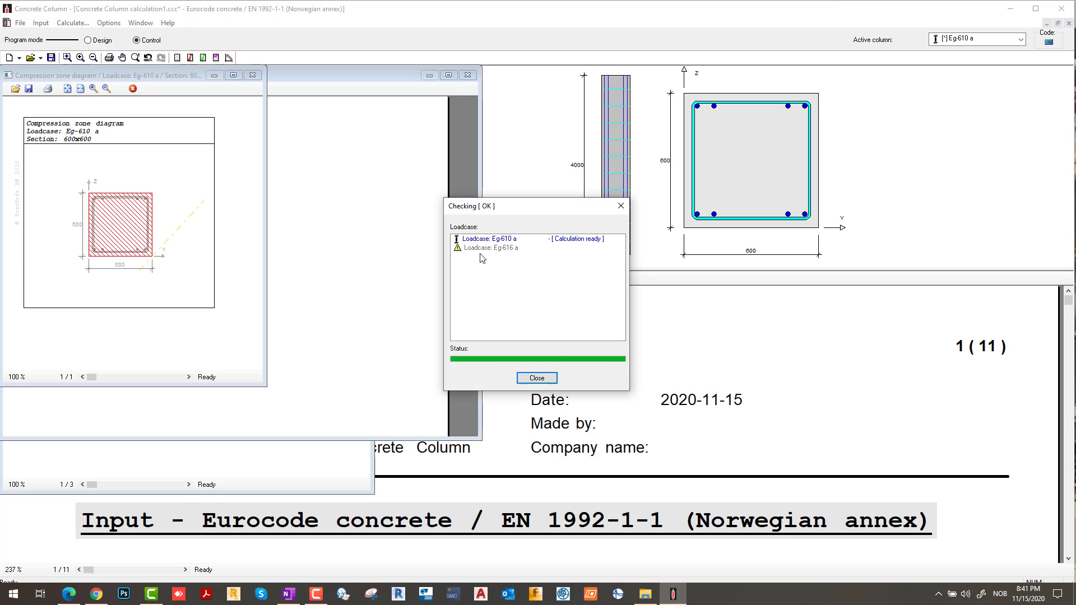
click(465, 379)
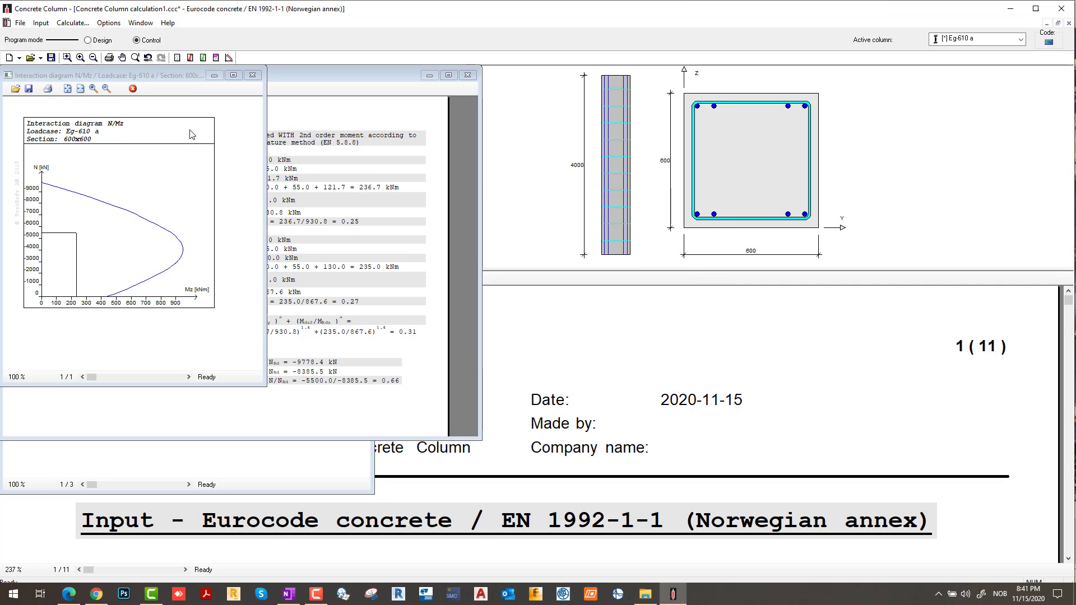
- View the N/Mz interaction diagram preview of Eg-610 a at full size and close it
click(233, 75)
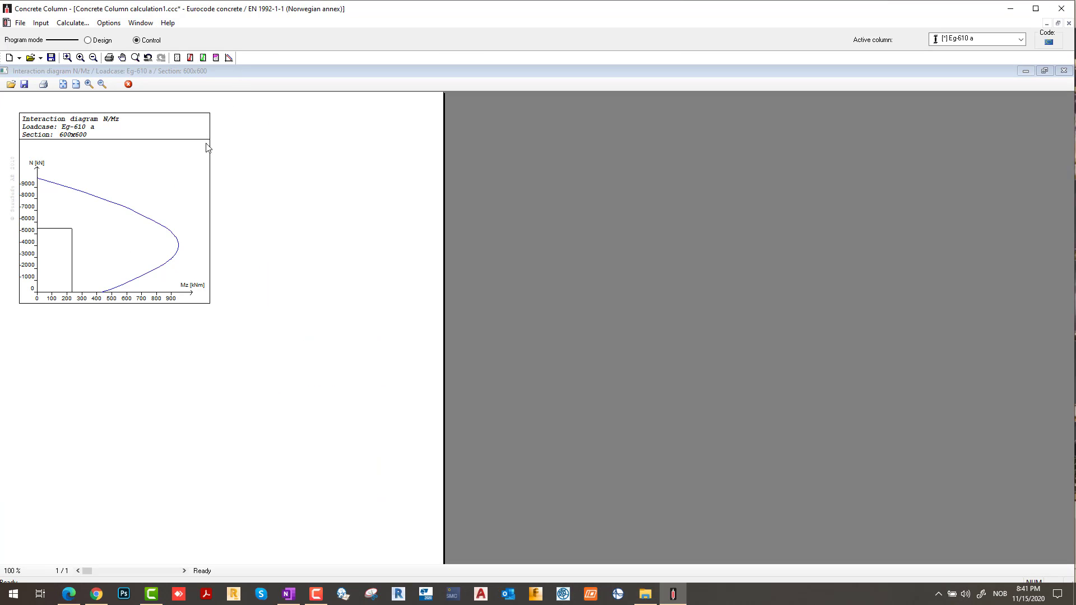
click(190, 58)
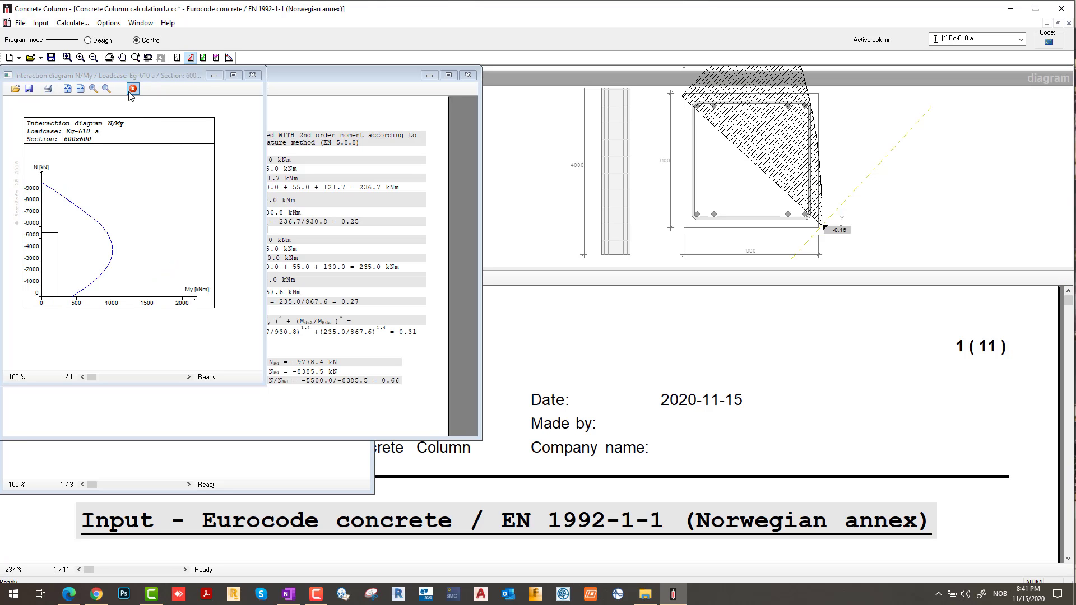
click(128, 84)
- Examine the stress, strain and compression zone diagrams of Eg-610 a in the section view
scroll(709, 189, down, 2)
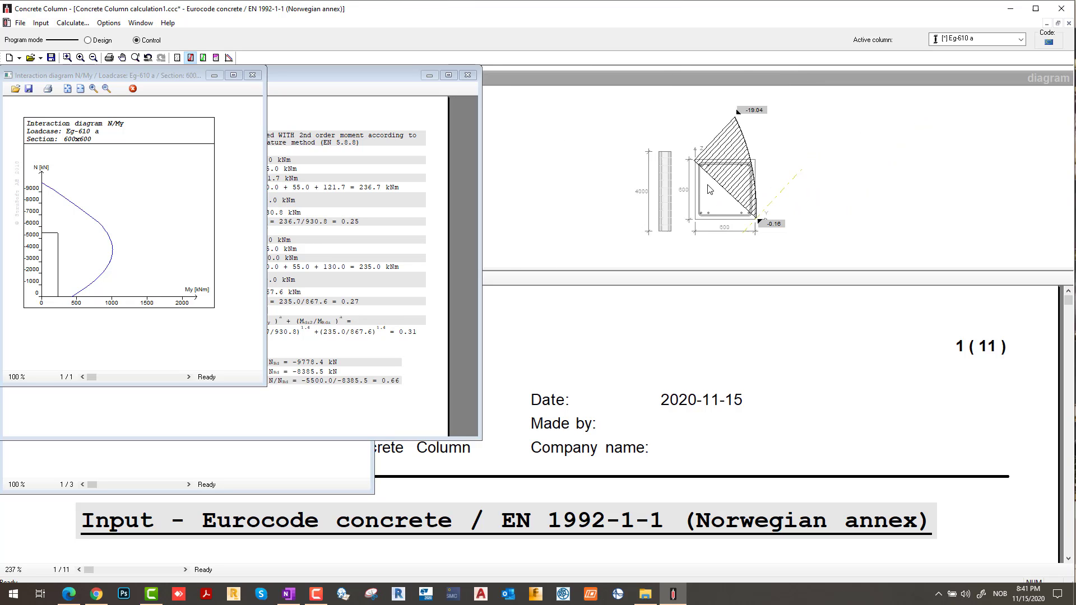
scroll(709, 189, up, 2)
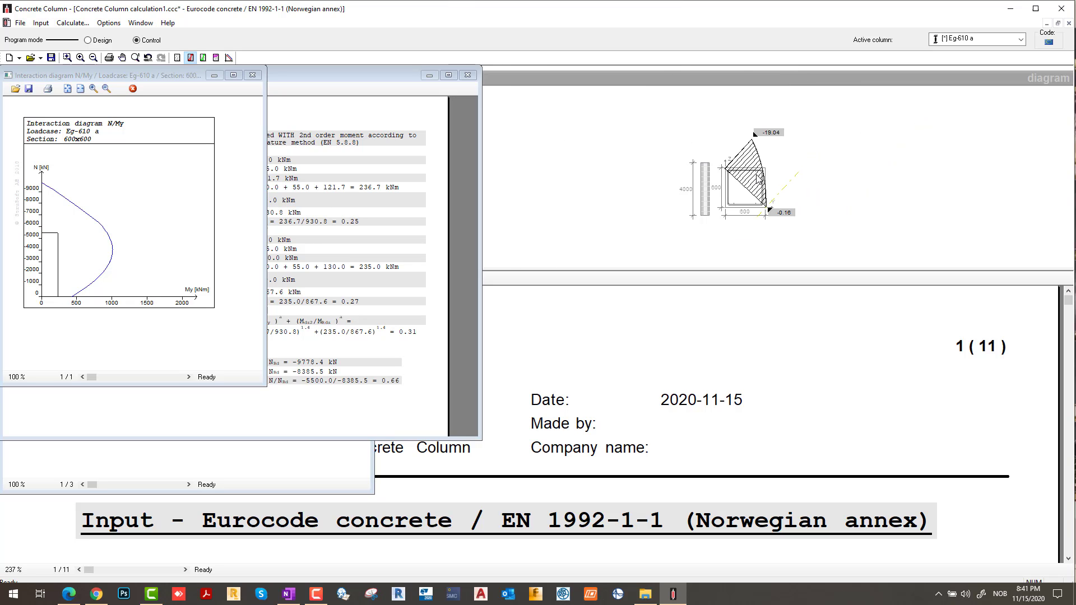
click(192, 58)
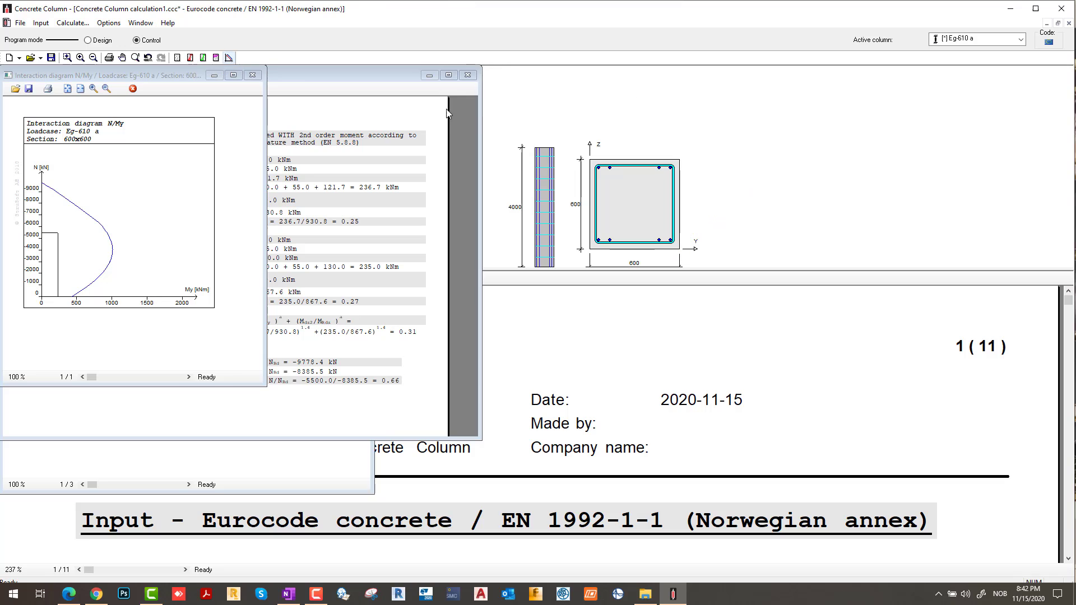
click(191, 58)
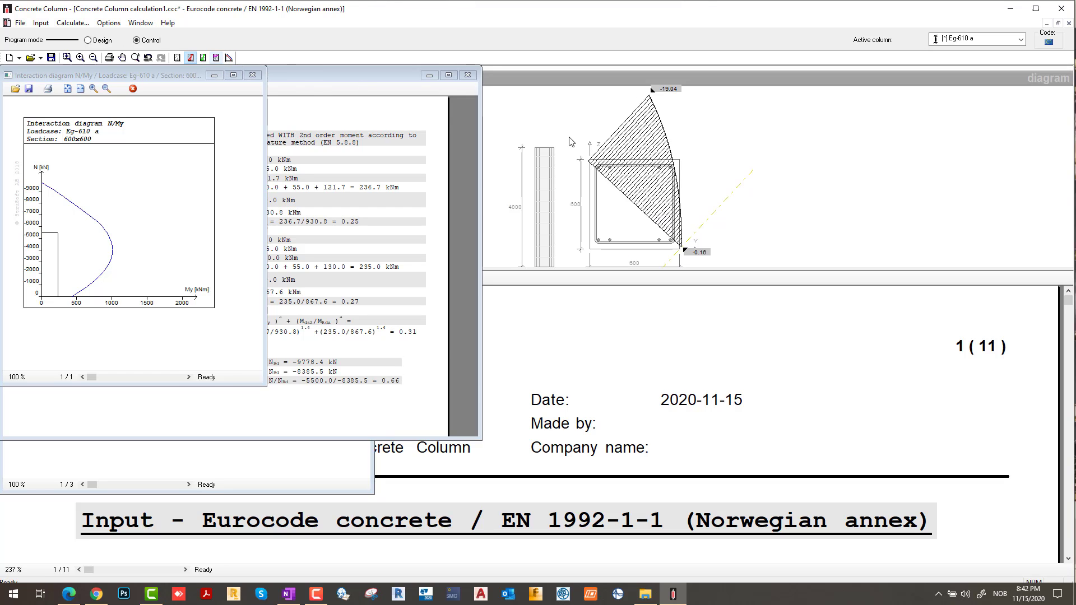
click(205, 59)
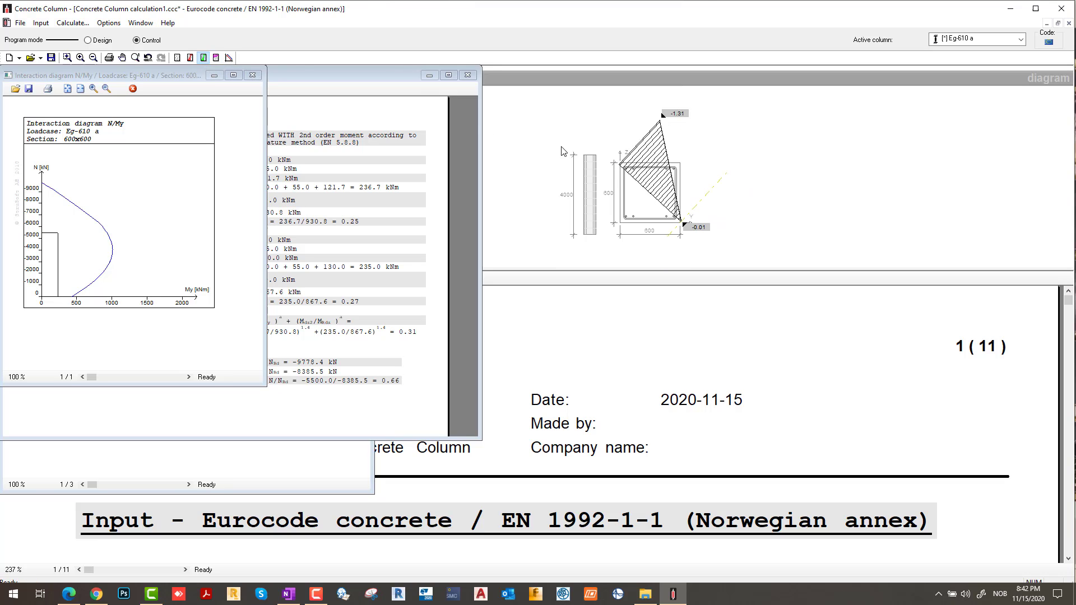
click(217, 58)
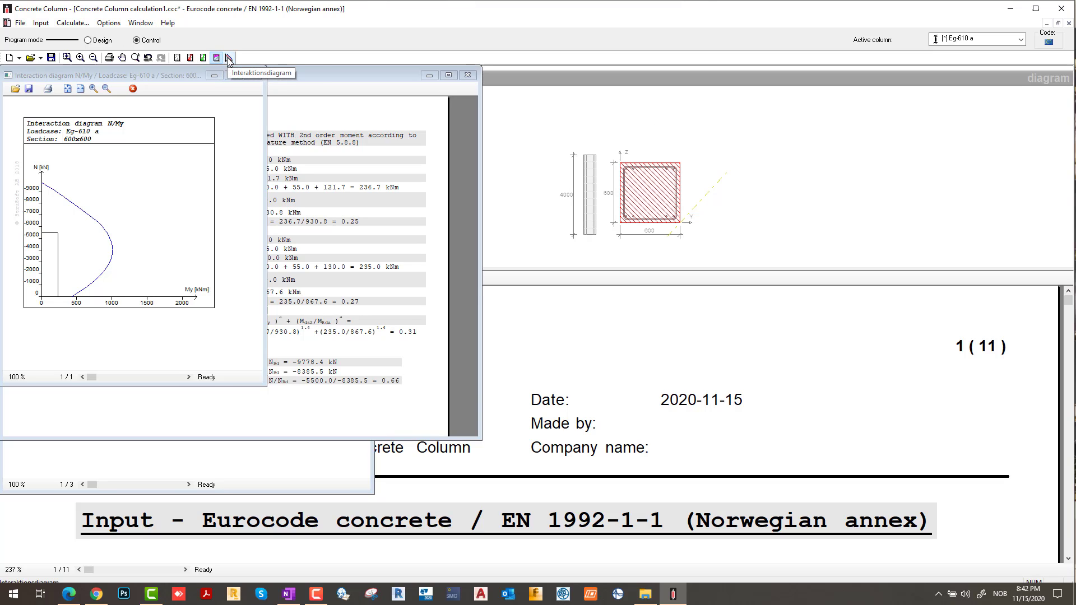
- Display the interaction diagram of Eg-610 a for My and the one for Mz in the drawing area
click(229, 58)
click(247, 72)
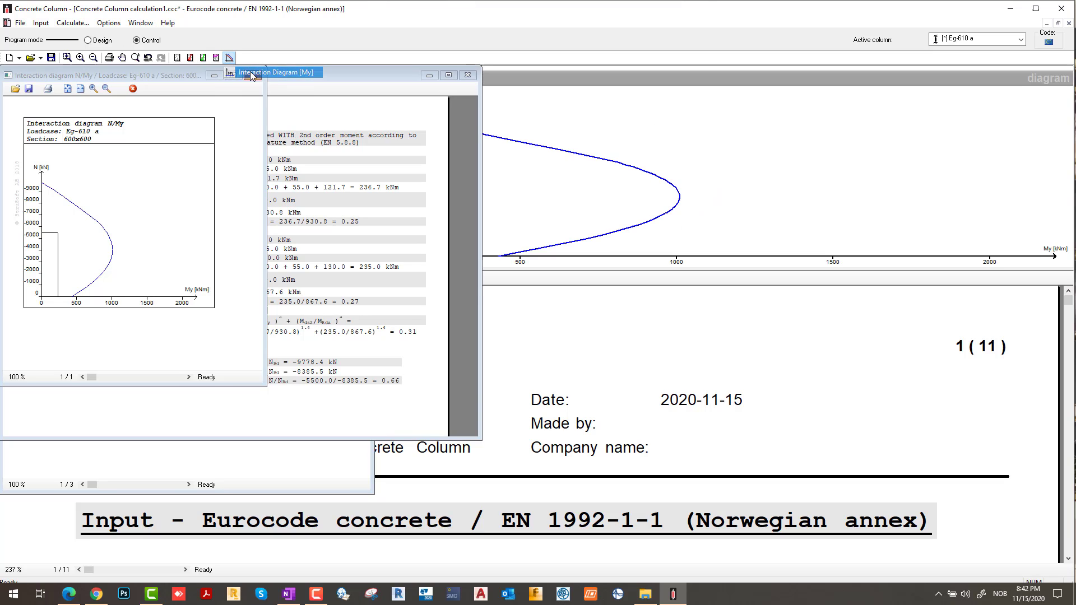
click(229, 59)
click(261, 83)
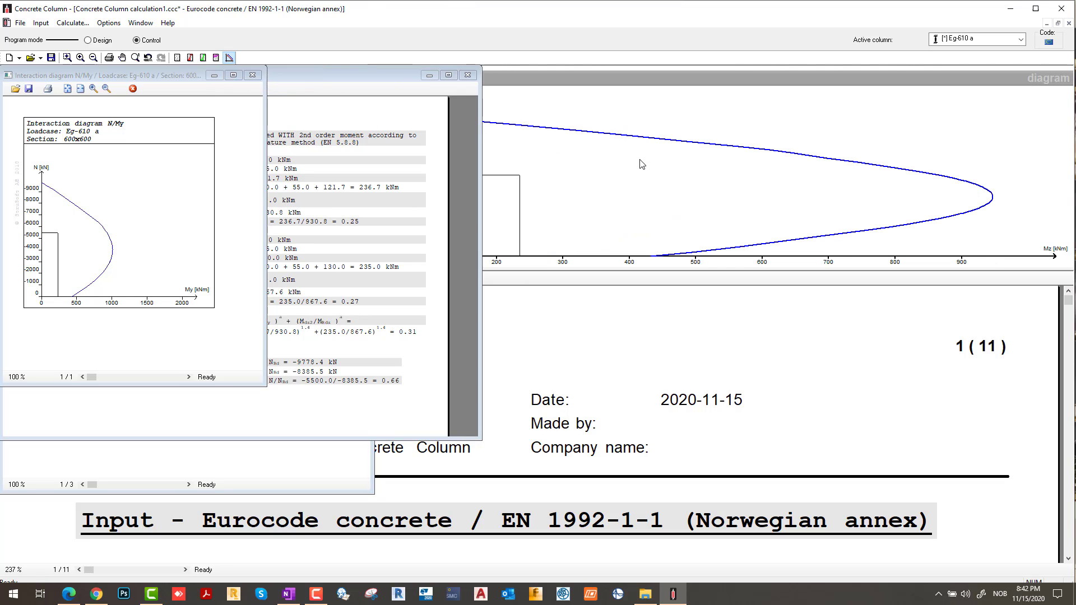
- Close all diagram, result and material previews from the control calculation to get back to the Material settings
click(253, 75)
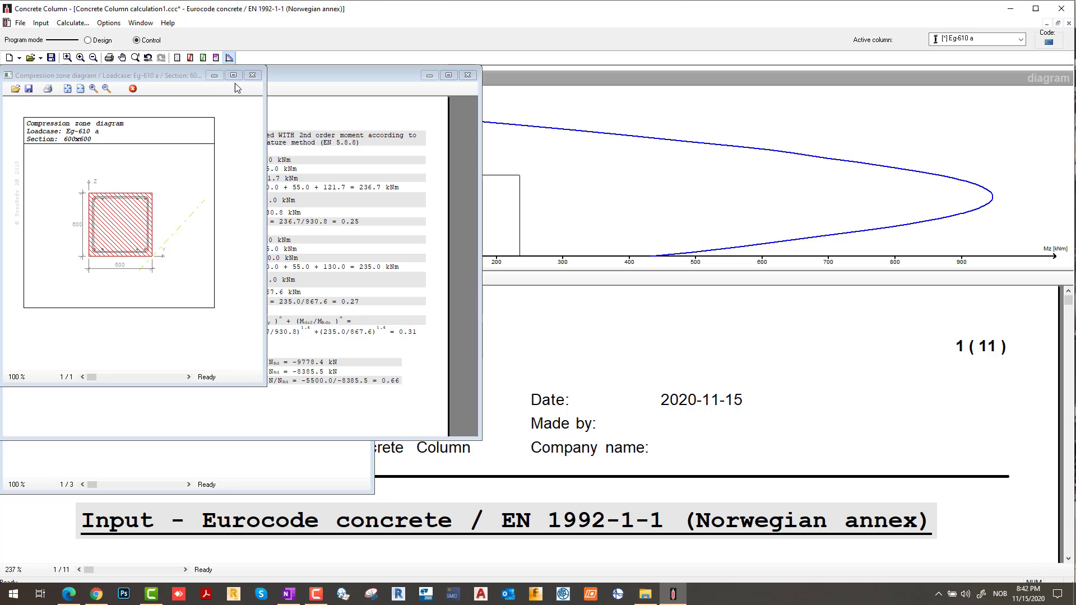
click(252, 75)
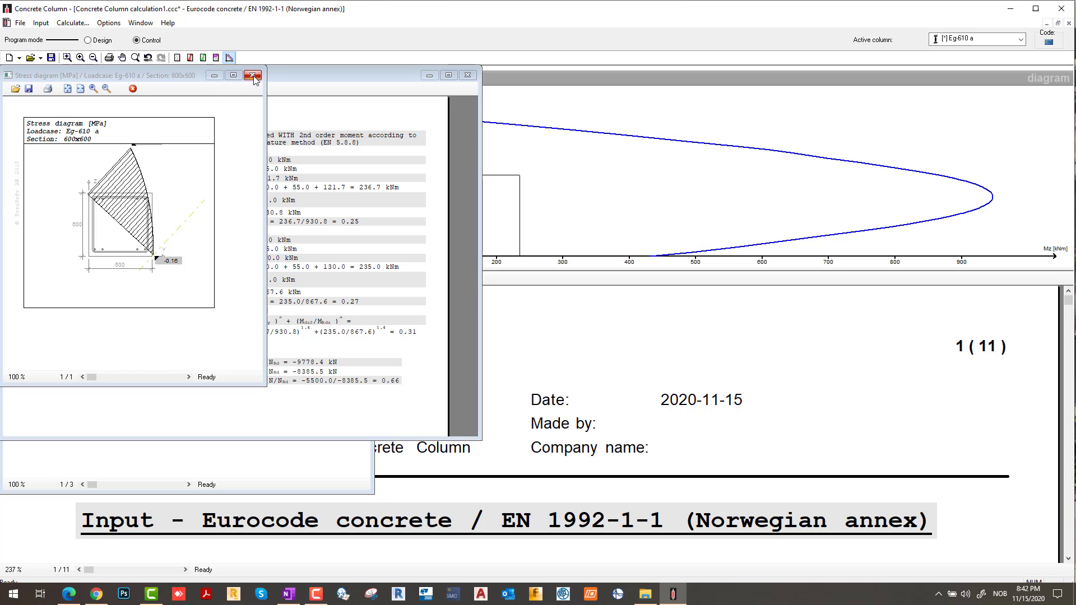
click(252, 75)
click(133, 89)
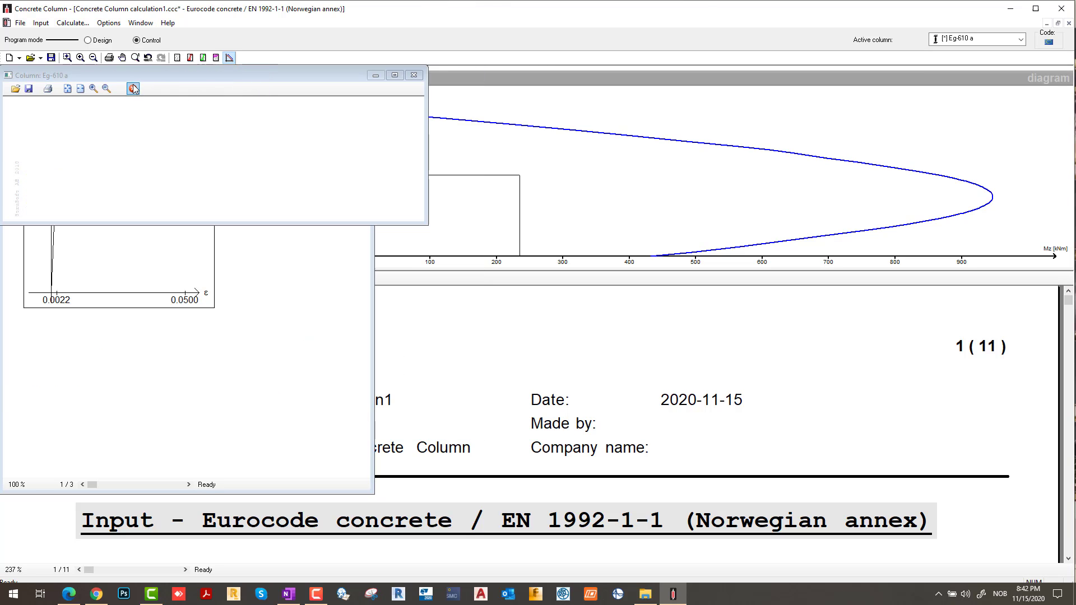
click(133, 88)
click(134, 89)
click(133, 88)
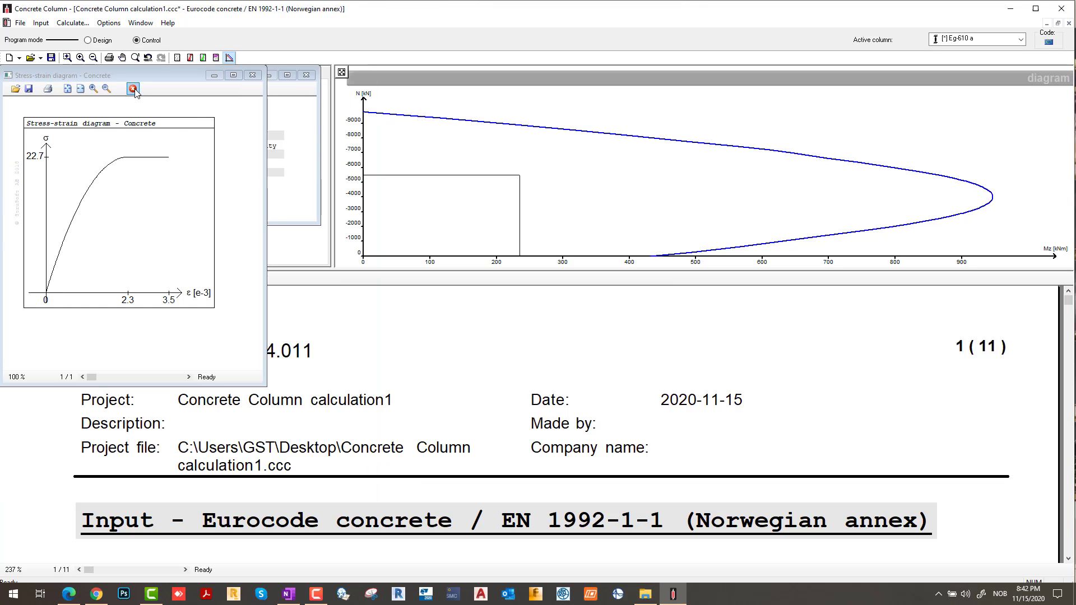
click(133, 88)
click(133, 88)
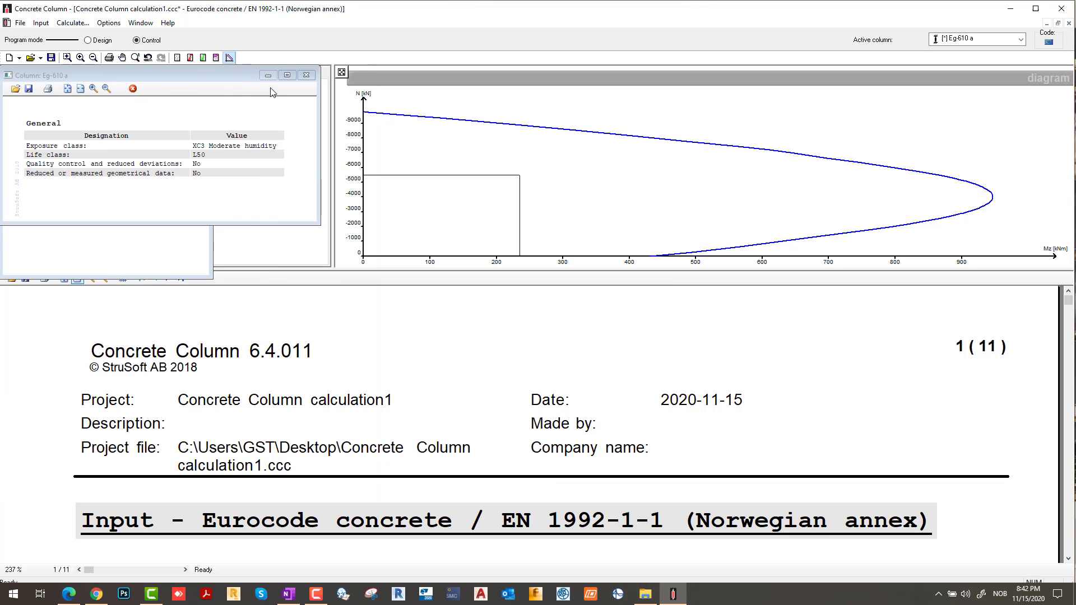
click(307, 75)
click(201, 77)
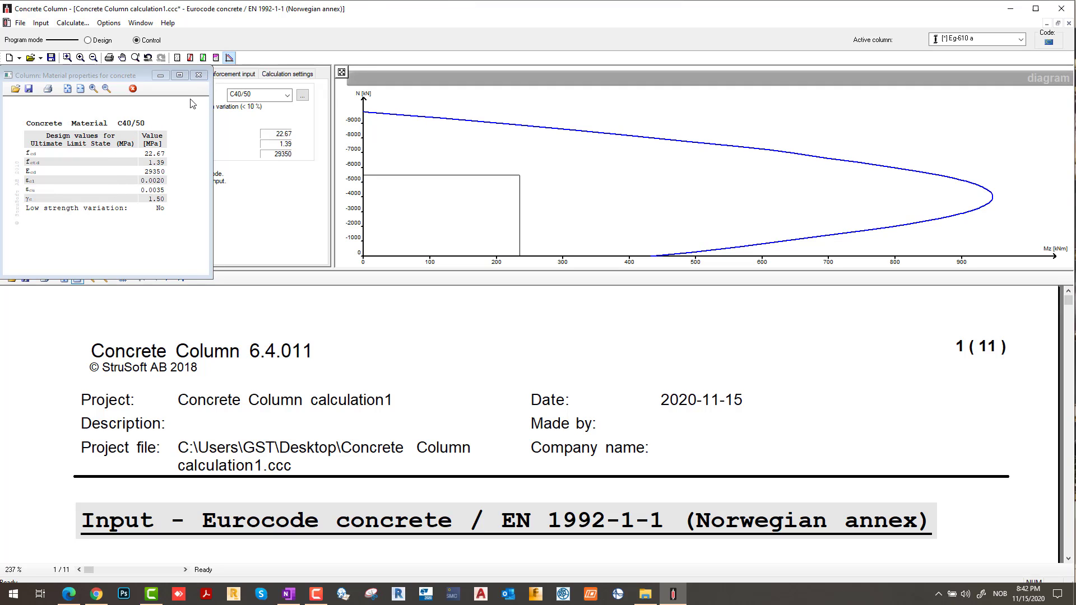
click(198, 75)
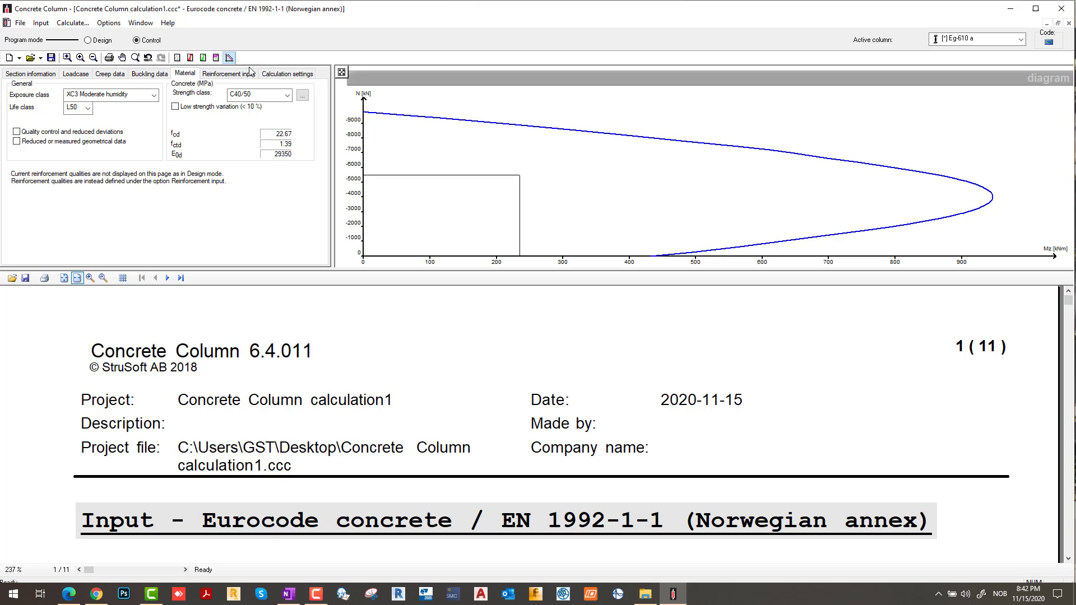
- Apply layered main reinforcement in the reinforcement input: 4 top and 4 bottom 25 mm bars with 47 mm cover
click(222, 74)
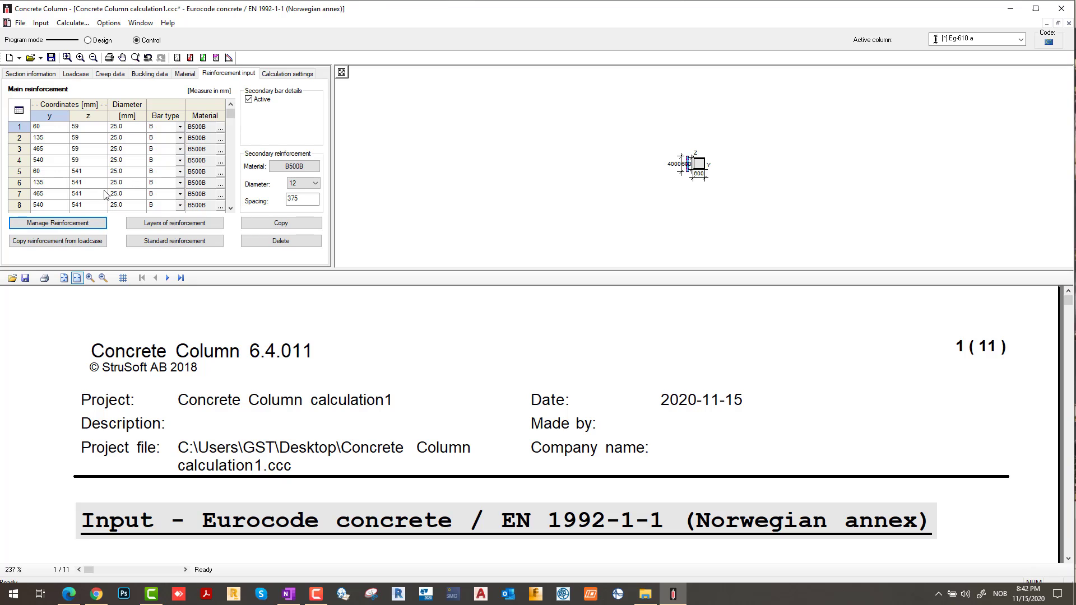
click(167, 226)
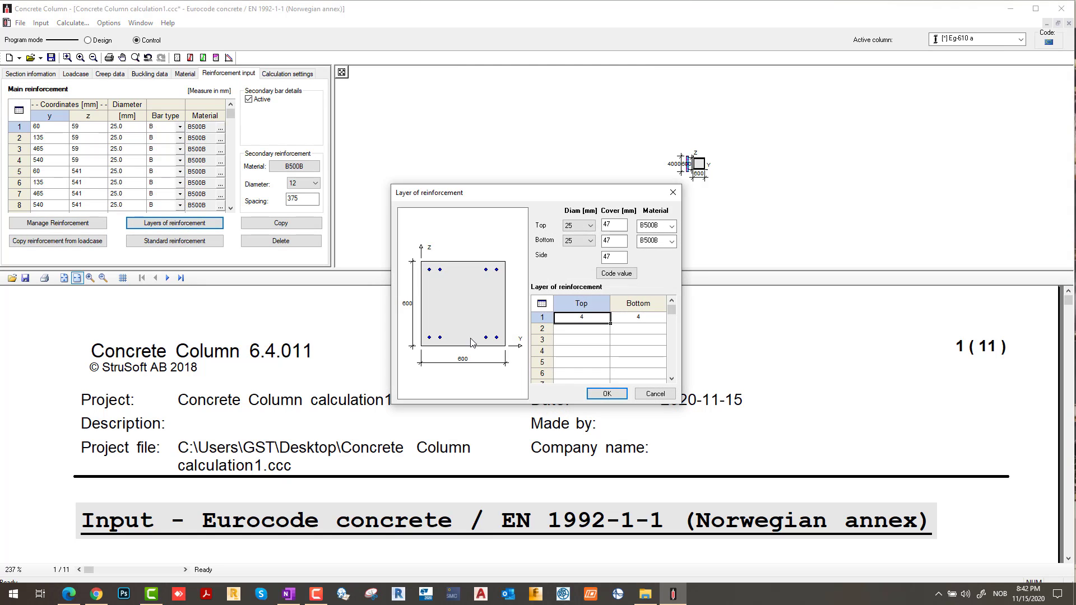
click(588, 226)
click(587, 287)
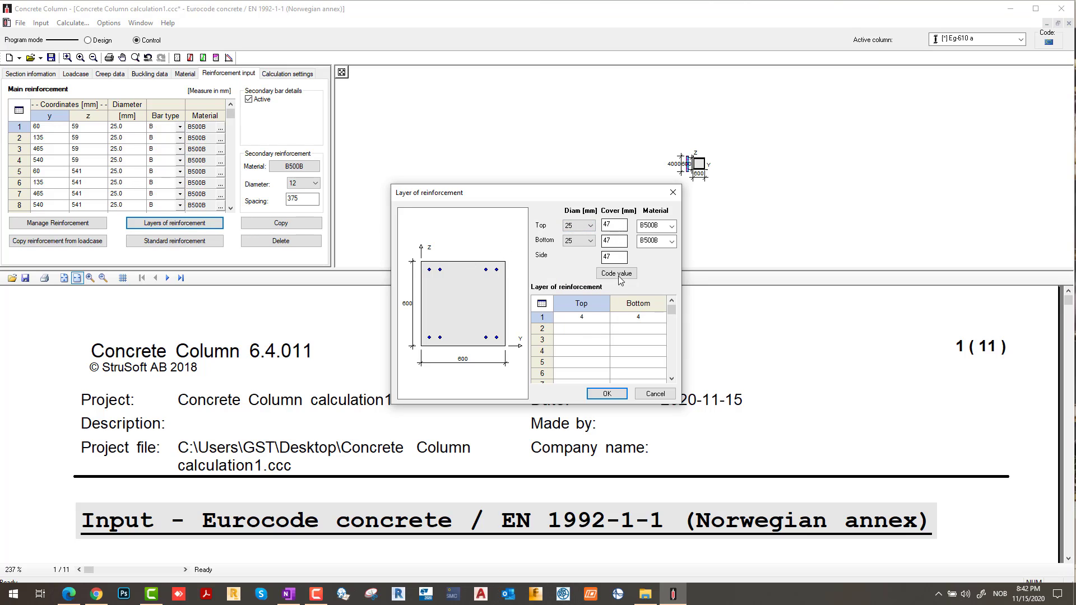
click(594, 392)
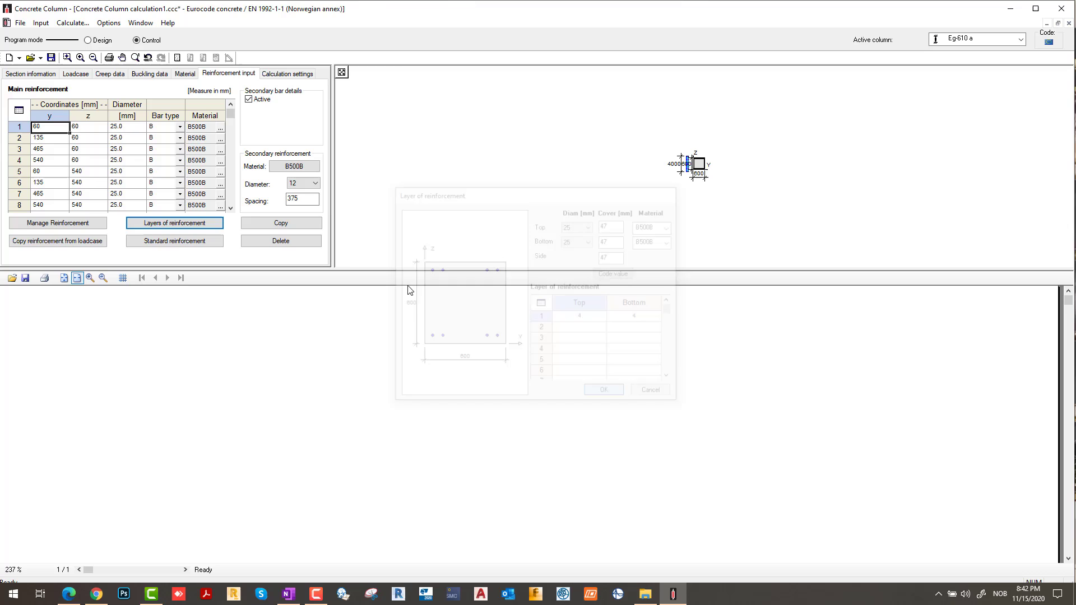
- Look at the standard reinforcement proposal and the option to copy reinforcement from a loadcase, leaving both without applying anything
click(173, 241)
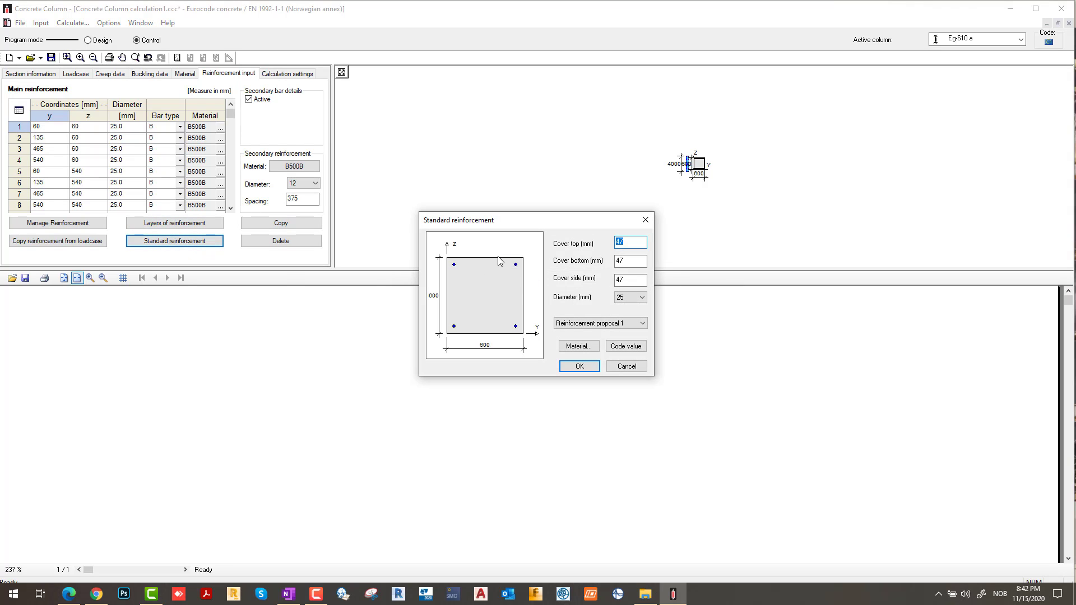
click(645, 221)
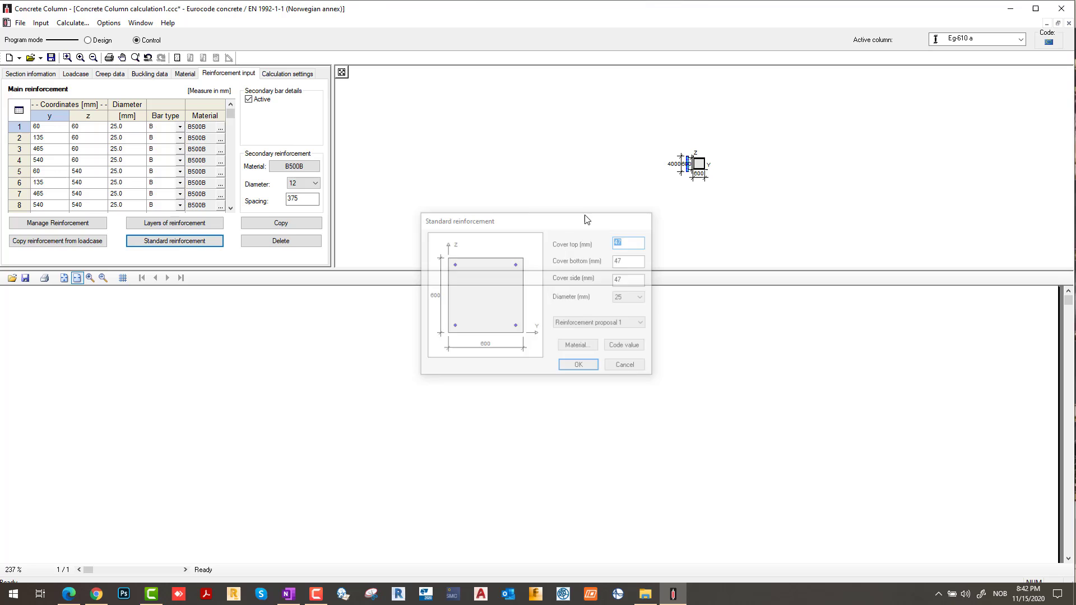
click(70, 242)
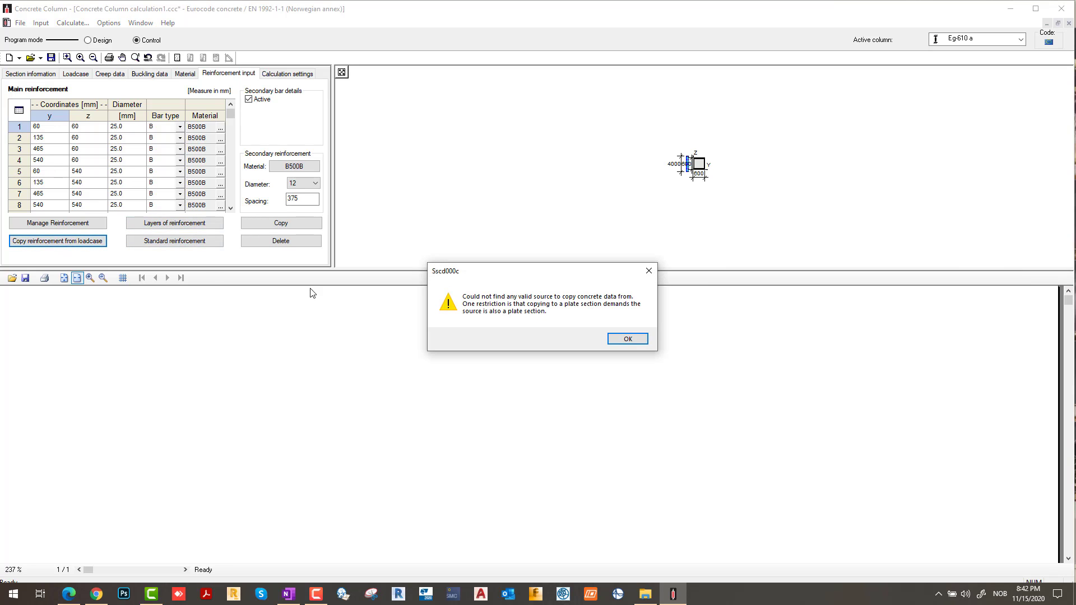
click(649, 272)
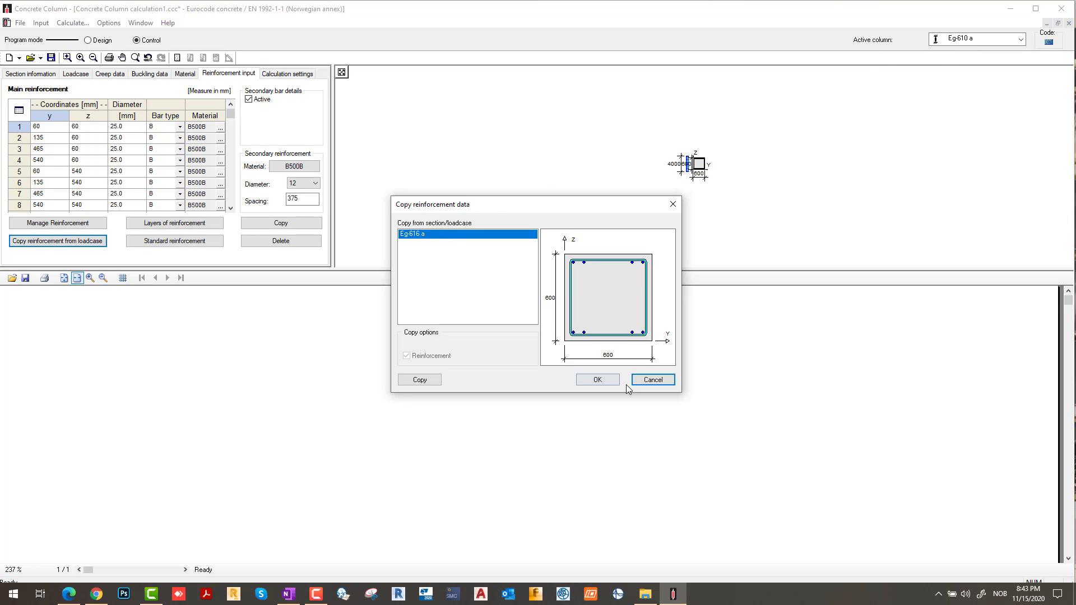
click(653, 380)
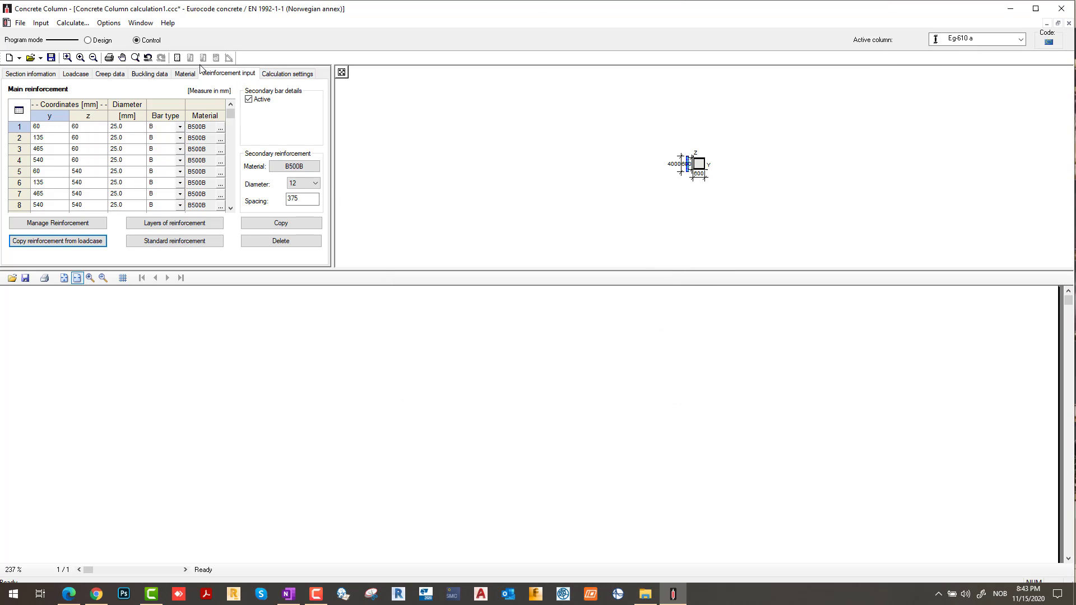
- Switch to Design mode and set the top and bottom main bars to 16 mm diameter with code values for bar spacing
click(98, 40)
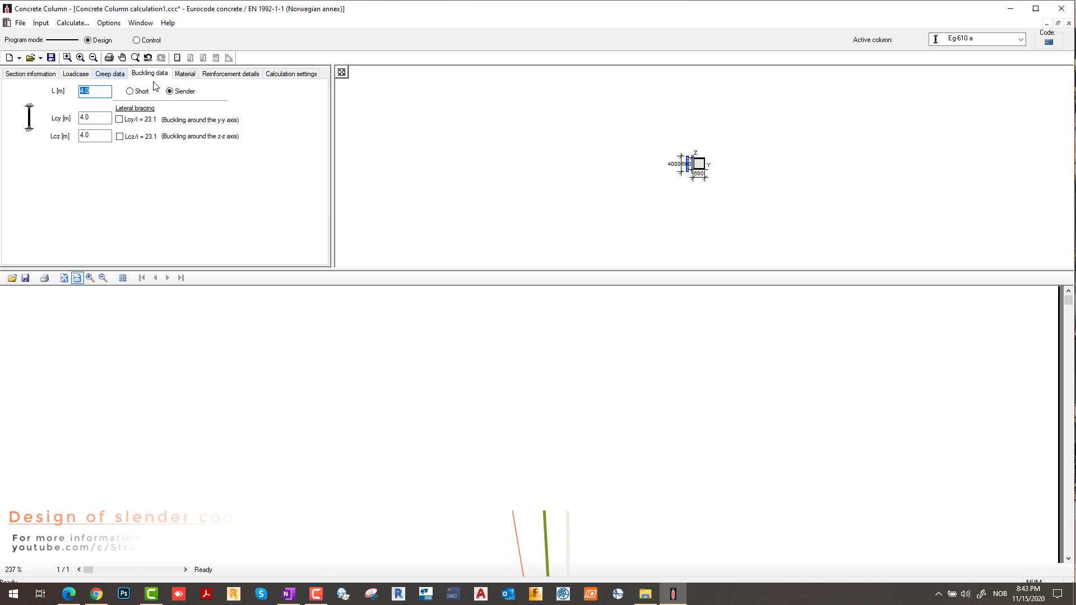
click(234, 78)
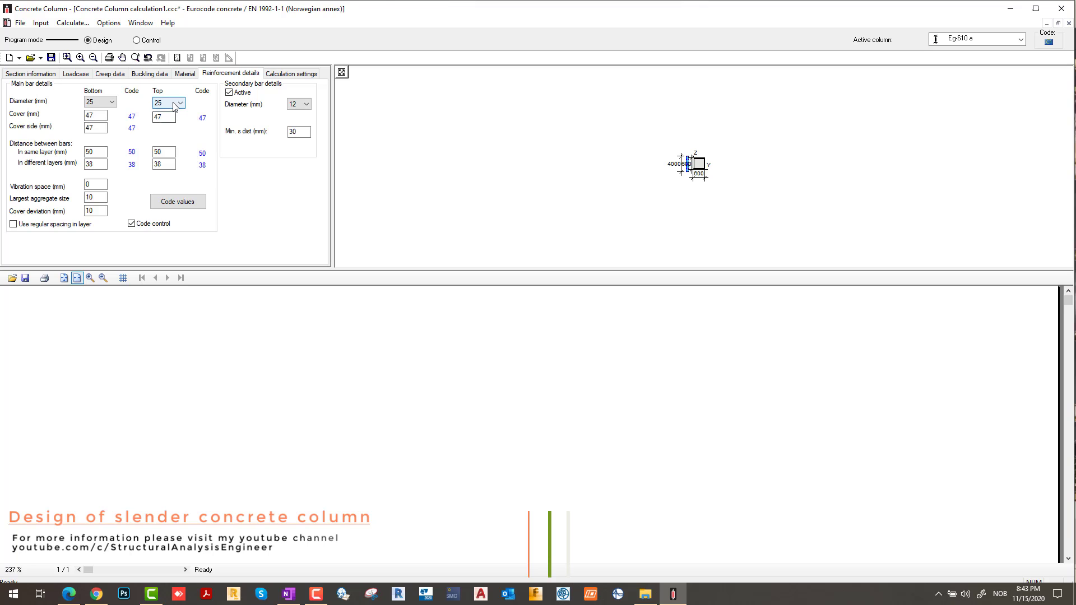
click(171, 103)
click(168, 150)
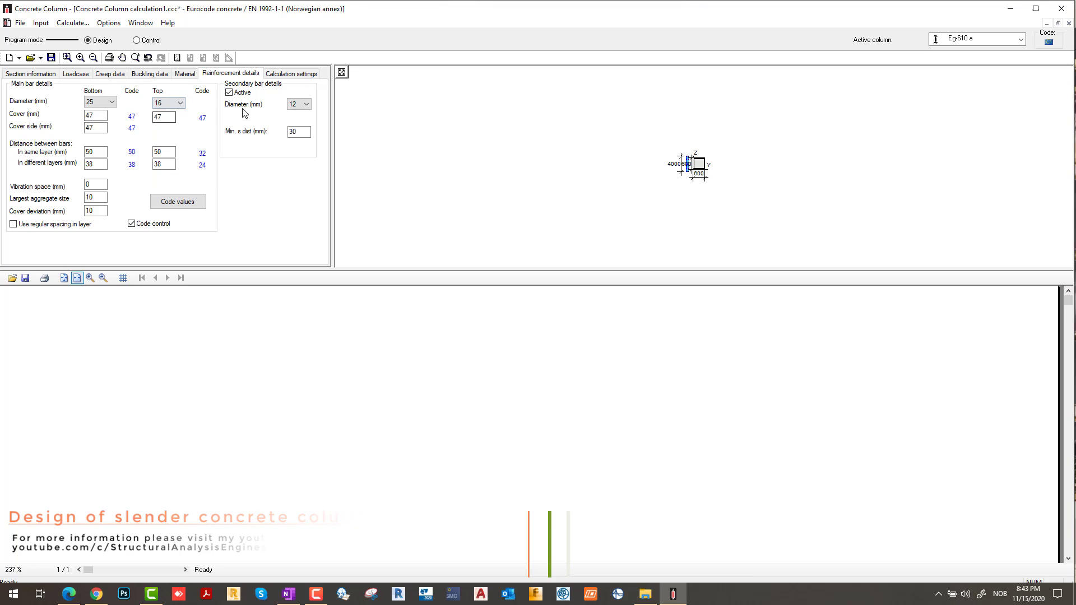
click(100, 102)
click(100, 149)
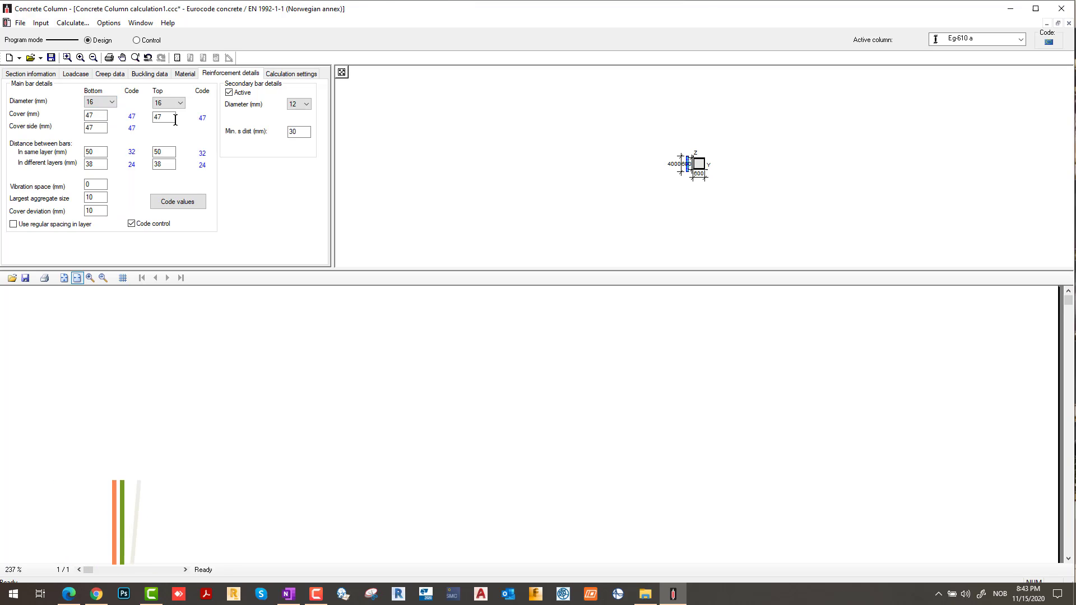
click(188, 205)
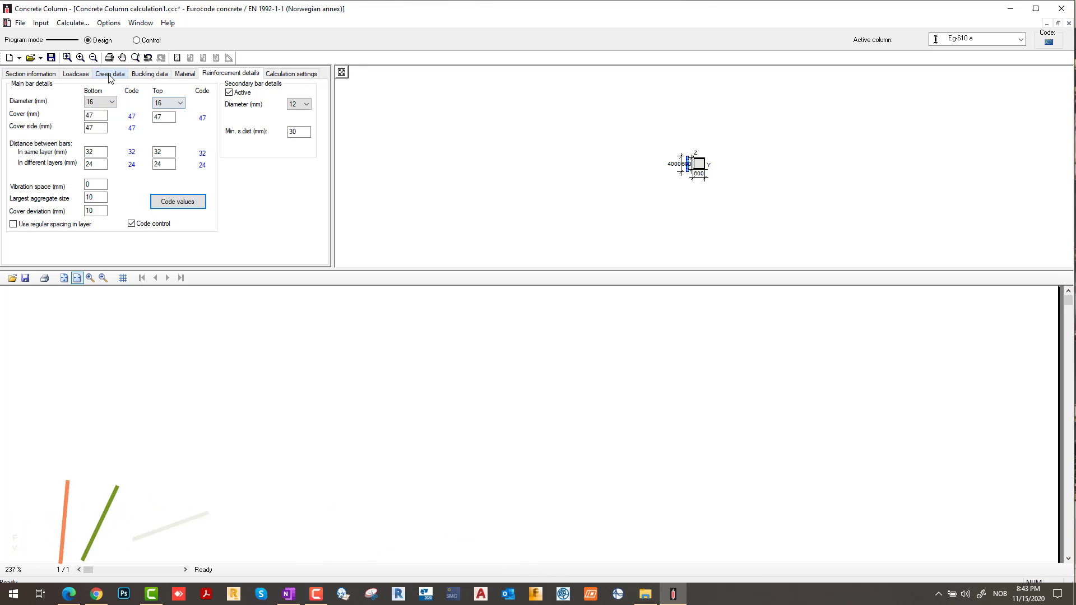
- Return the loadcases to advanced mode, select Eg-616 a and check its reinforcement details
click(75, 74)
click(48, 228)
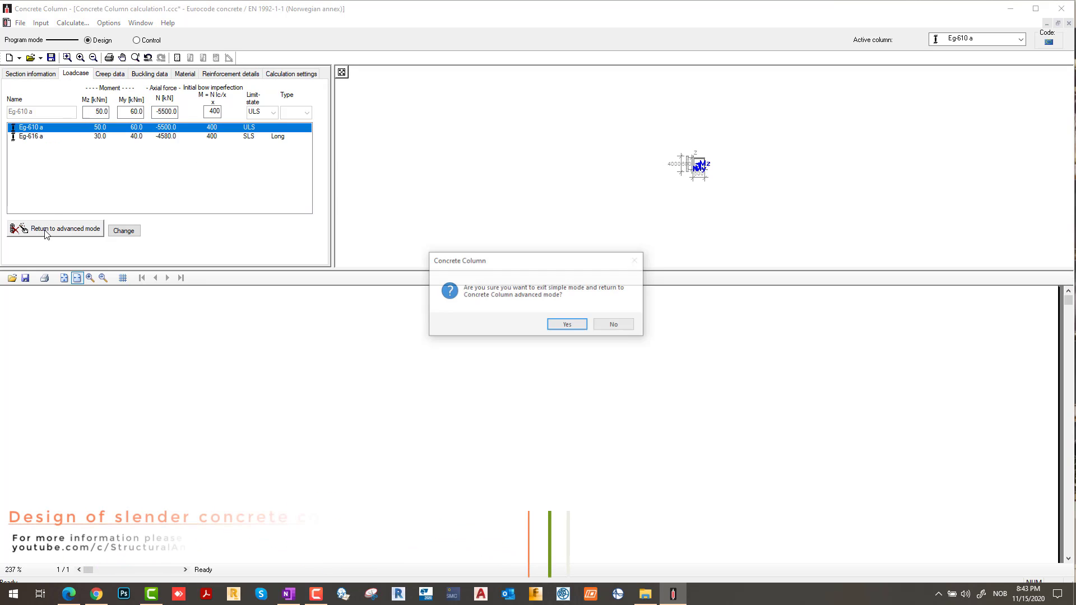
click(567, 325)
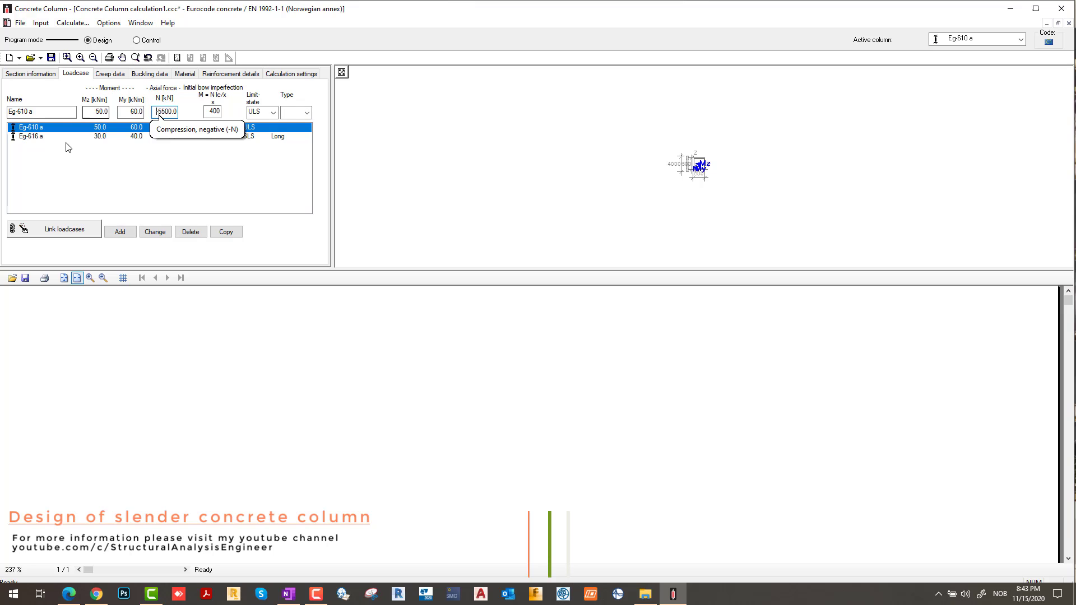
click(32, 137)
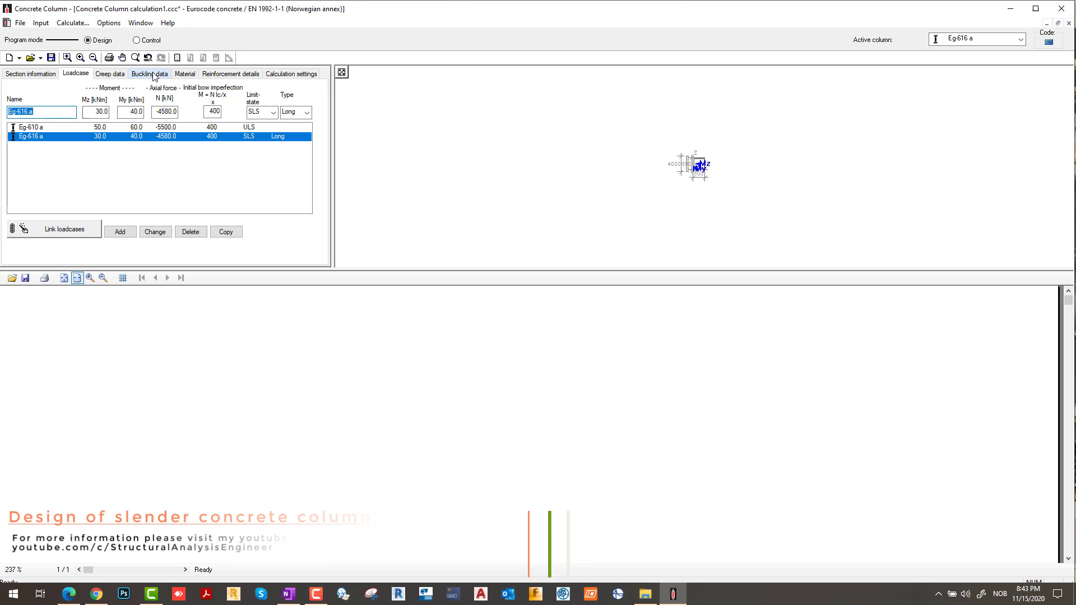
click(230, 73)
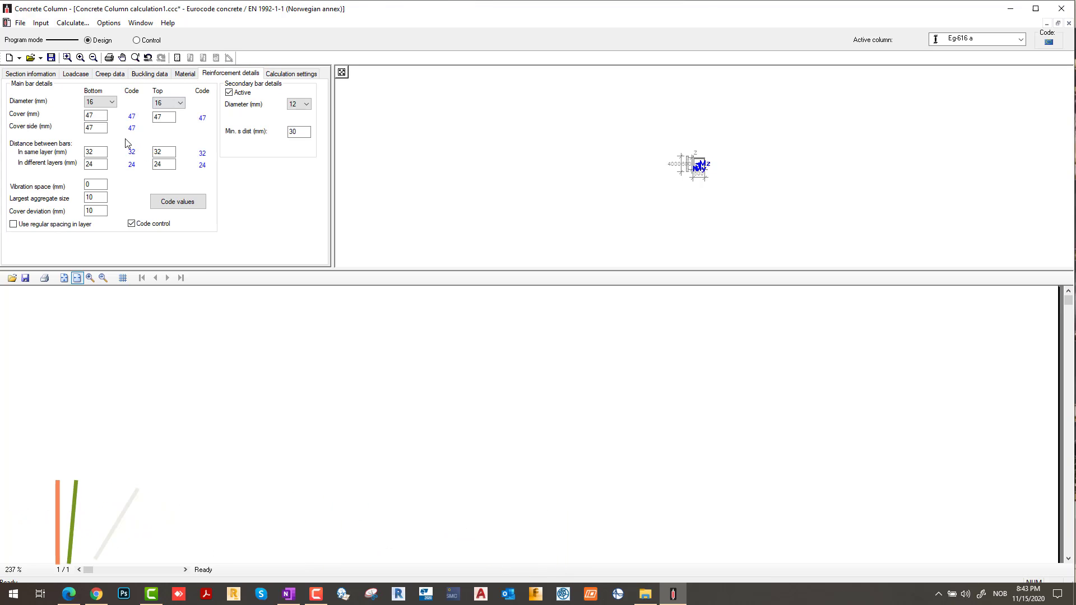
click(75, 73)
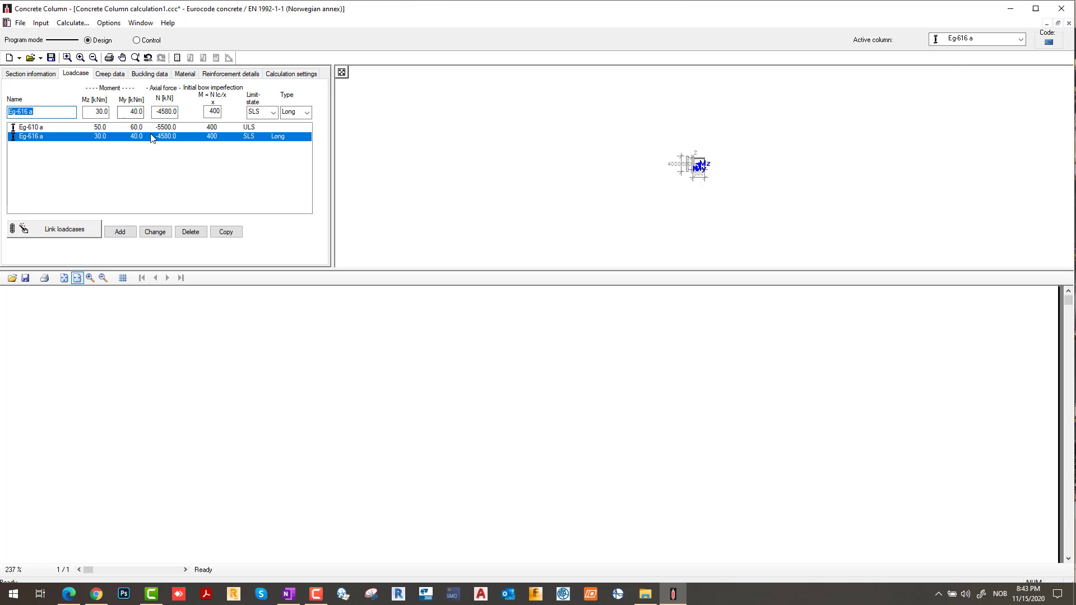
- Run the design calculation for the loadcases and close the design summary and all result previews of Eg-616 a
click(73, 23)
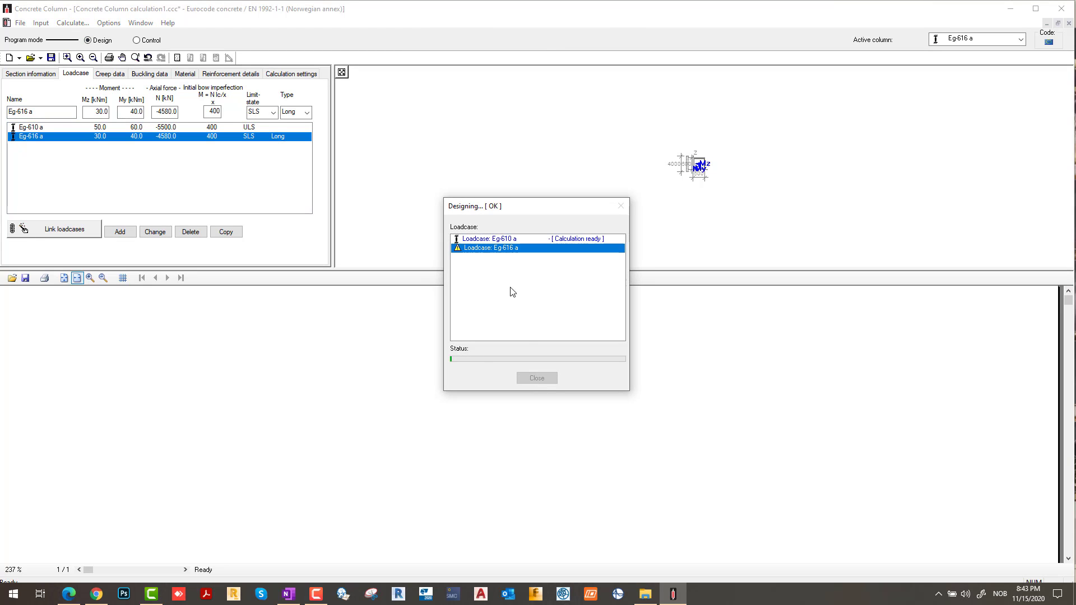
click(450, 240)
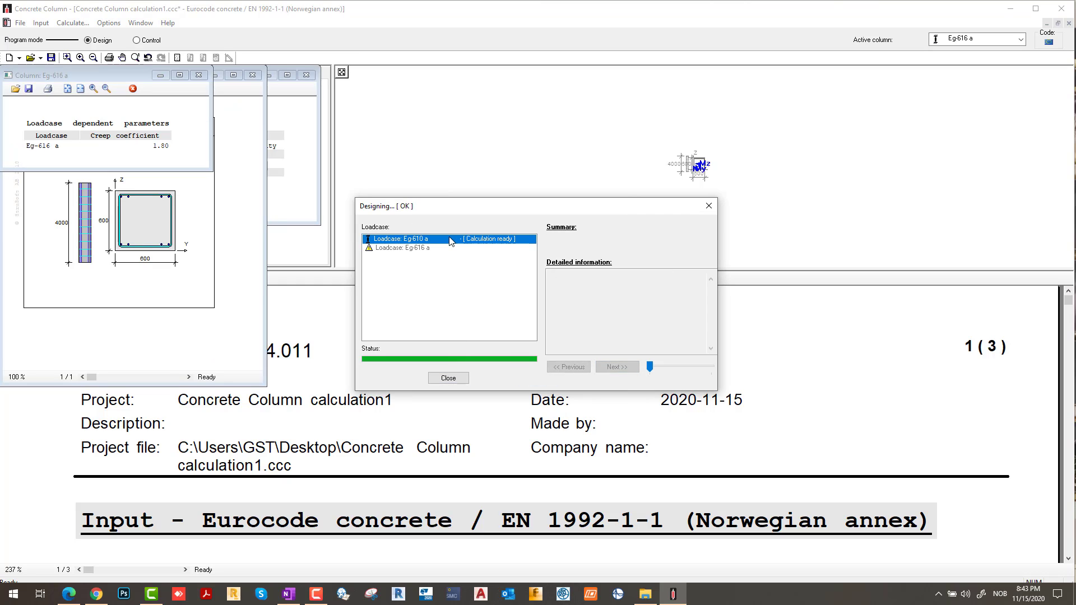
click(448, 378)
click(198, 75)
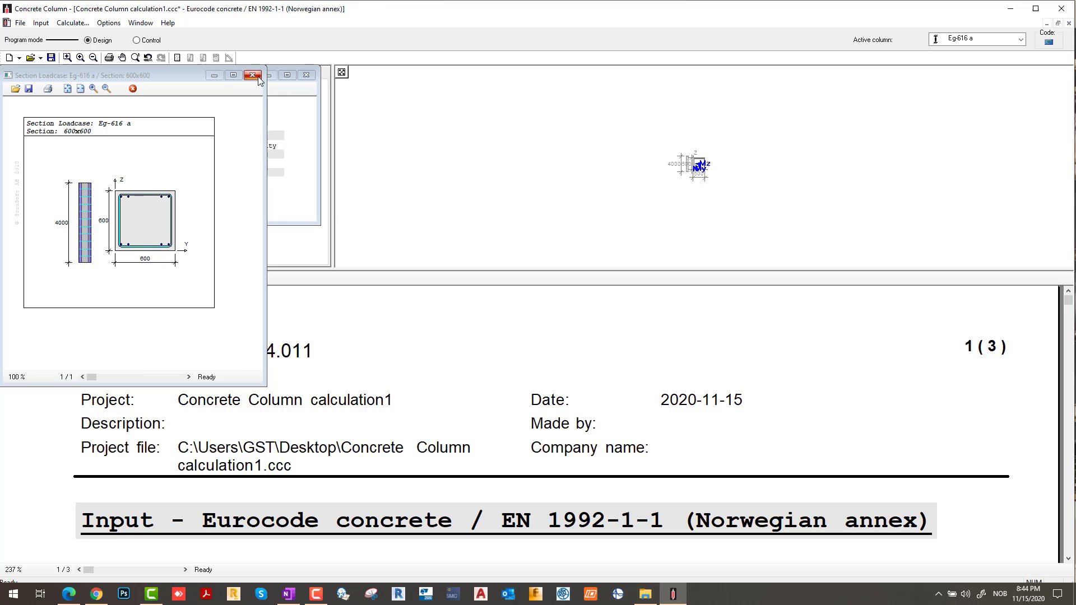
click(252, 75)
click(307, 75)
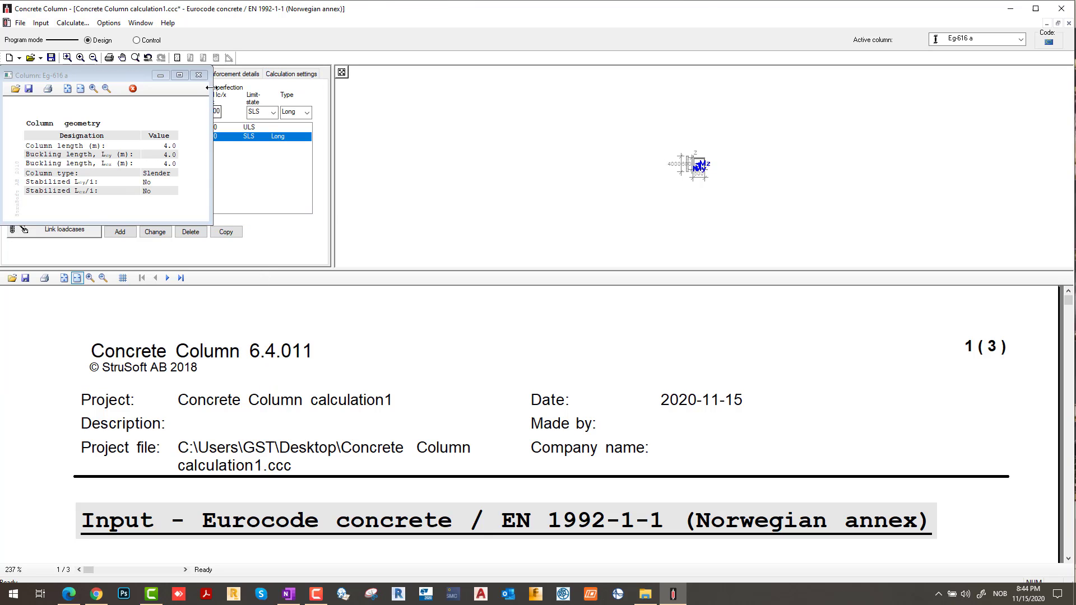
click(199, 75)
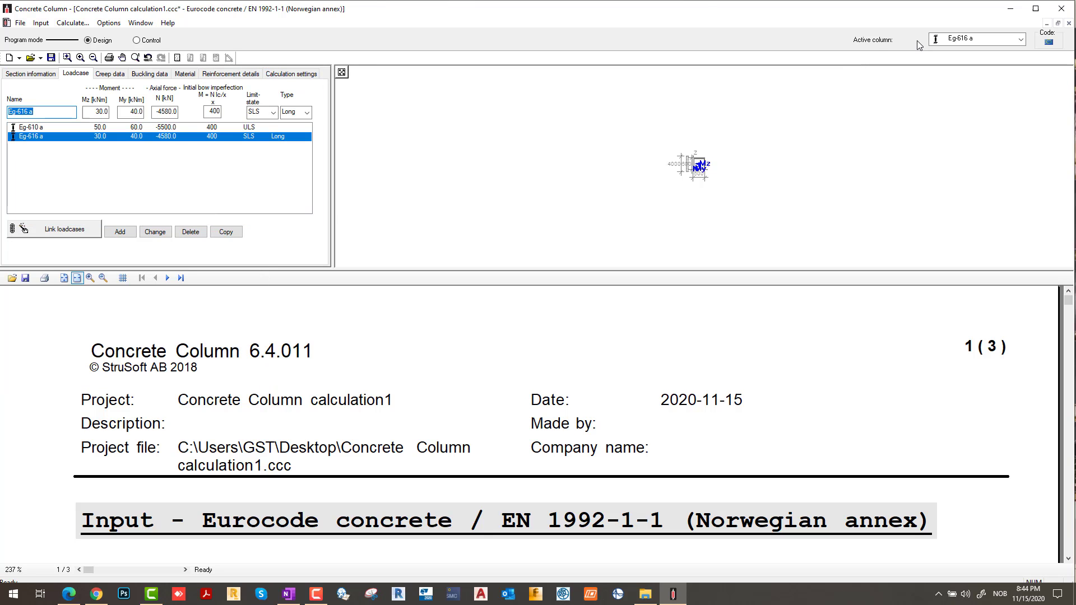
- Make Eg-610 a the active column, rerun the design calculation and close its summary to reveal the slender bending results
click(992, 39)
click(978, 55)
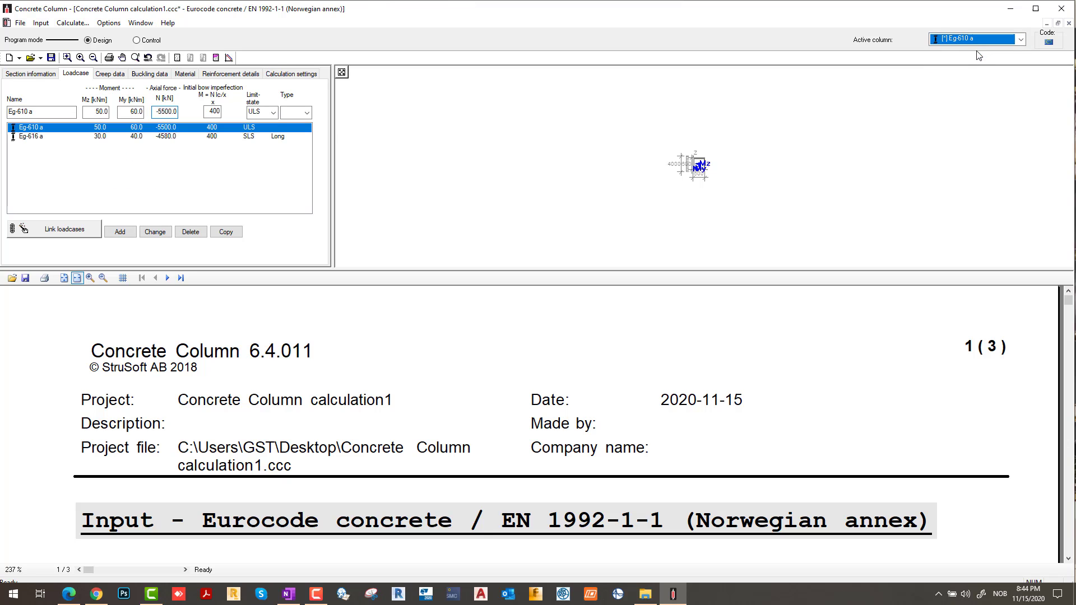
click(69, 23)
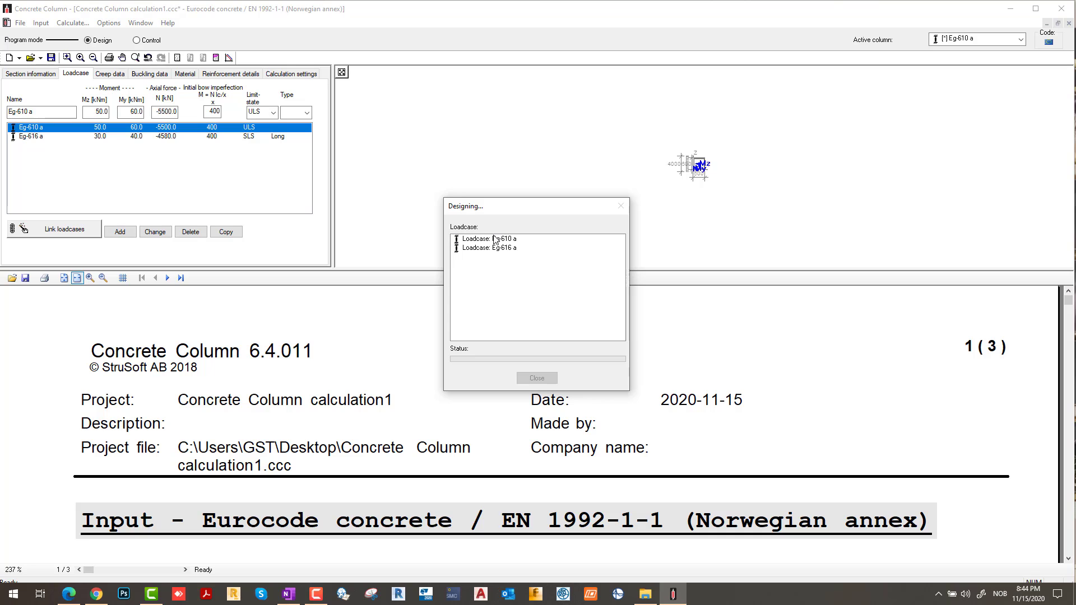
click(458, 248)
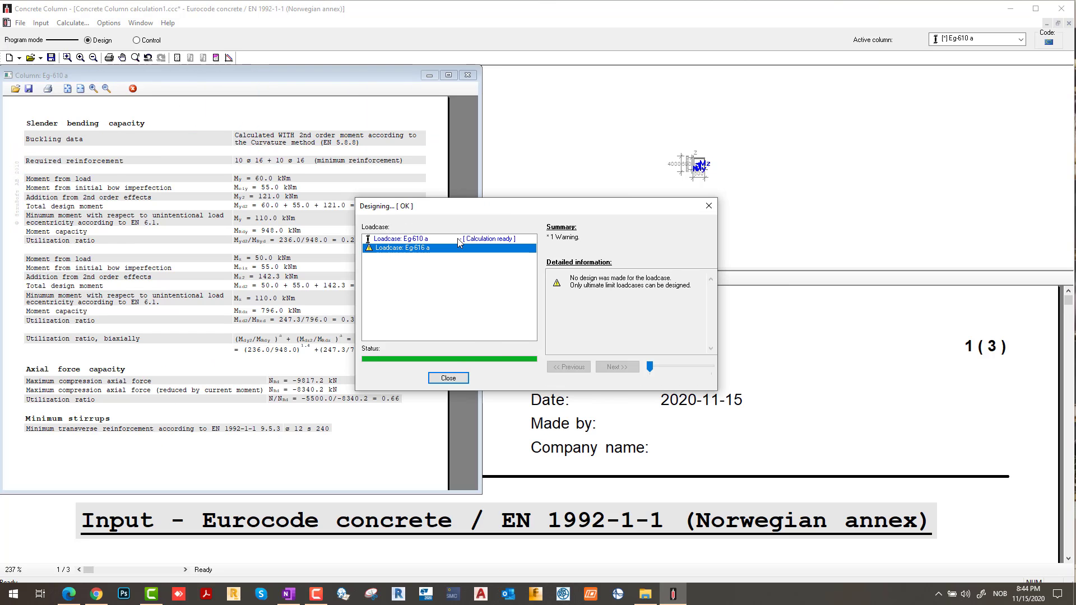
click(448, 378)
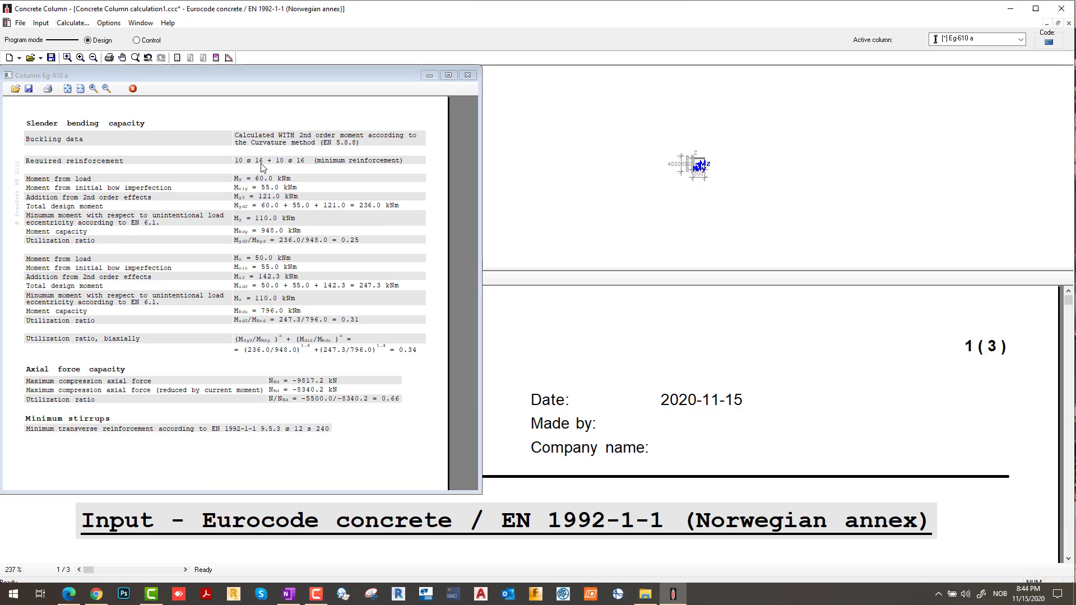
- Examine the designed bar layout of Eg-610 a in the section drawing beside the required reinforcement result
scroll(632, 164, up, 3)
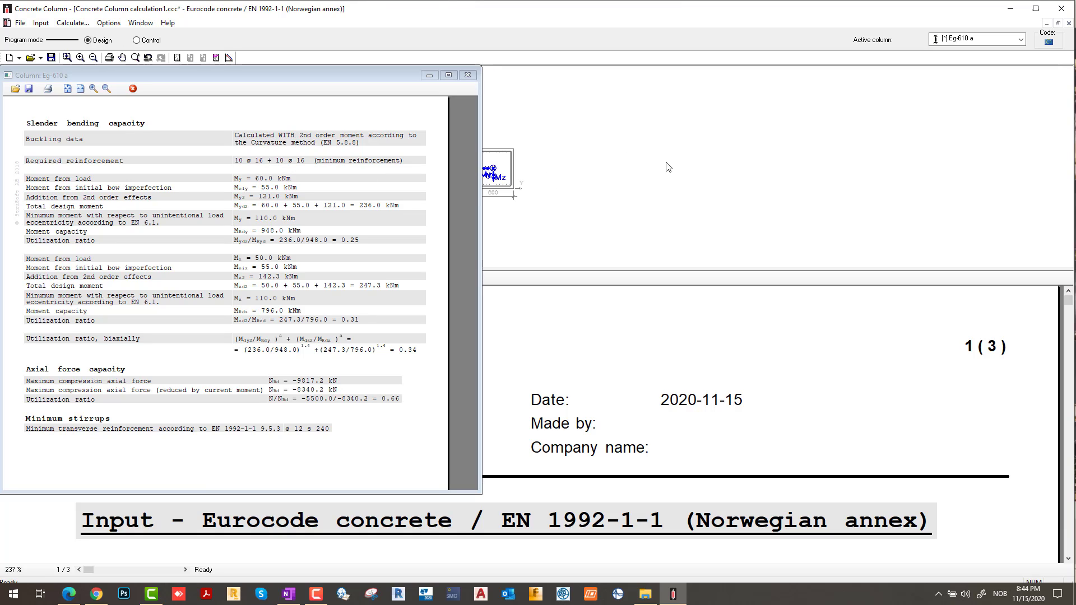
scroll(649, 161, down, 2)
scroll(615, 166, up, 6)
scroll(728, 164, down, 4)
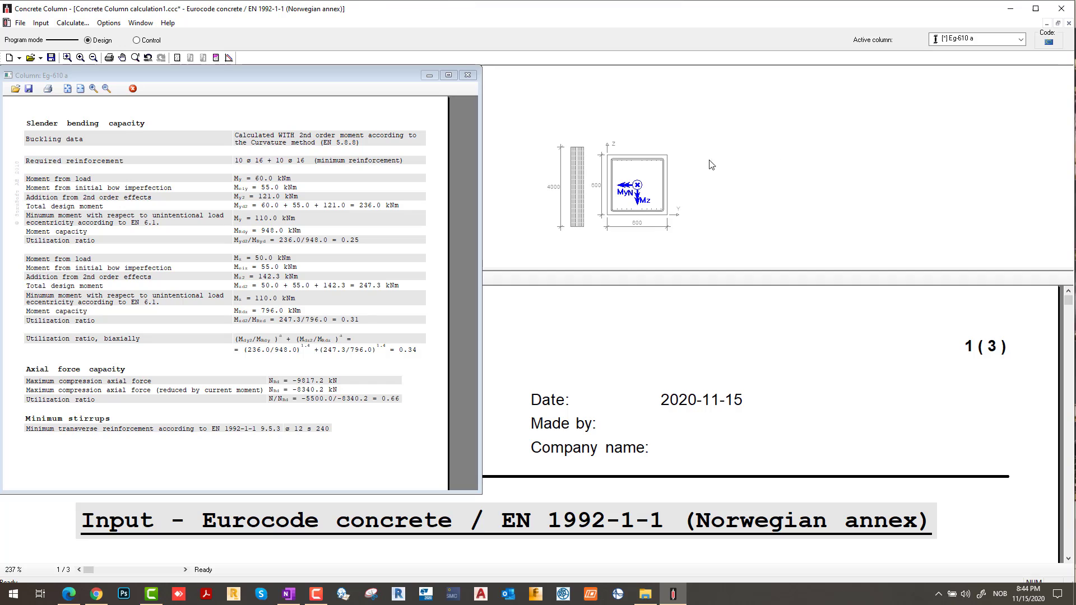
scroll(599, 176, up, 2)
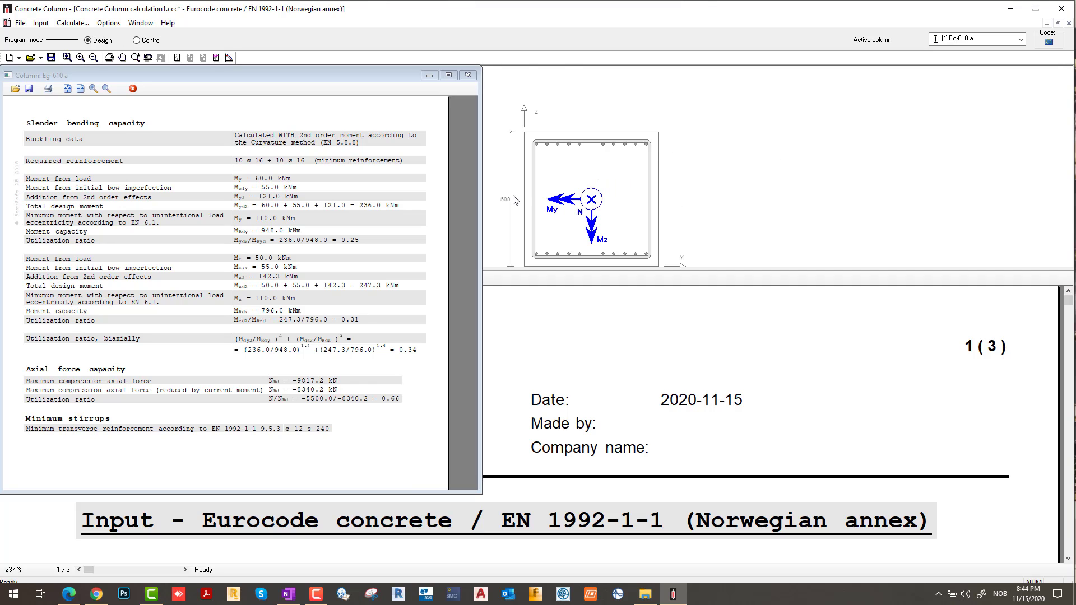
scroll(557, 180, up, 3)
scroll(698, 150, down, 2)
scroll(623, 176, up, 1)
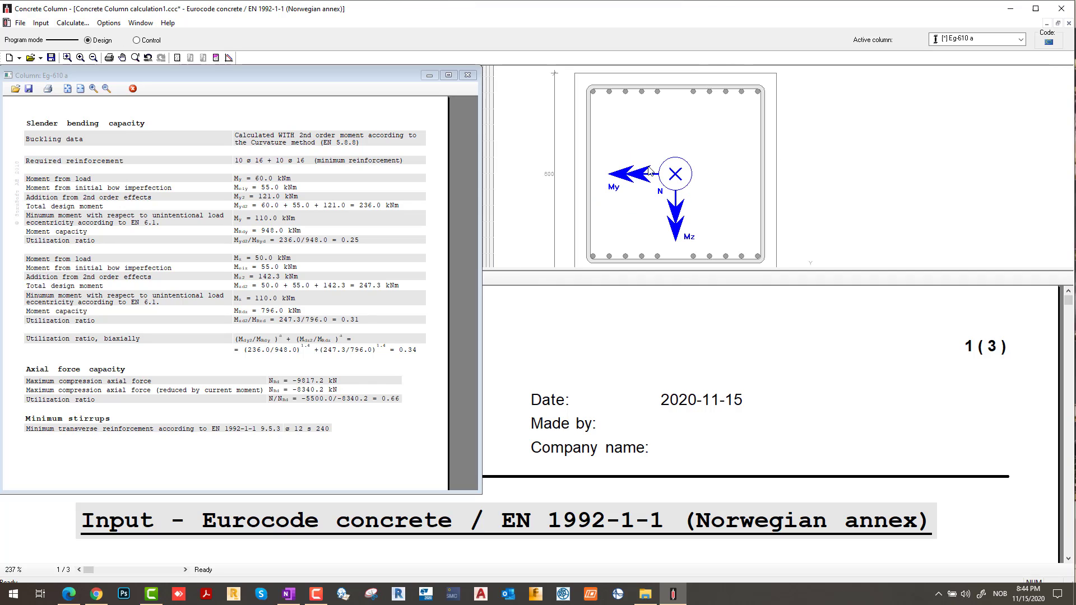
scroll(648, 170, down, 2)
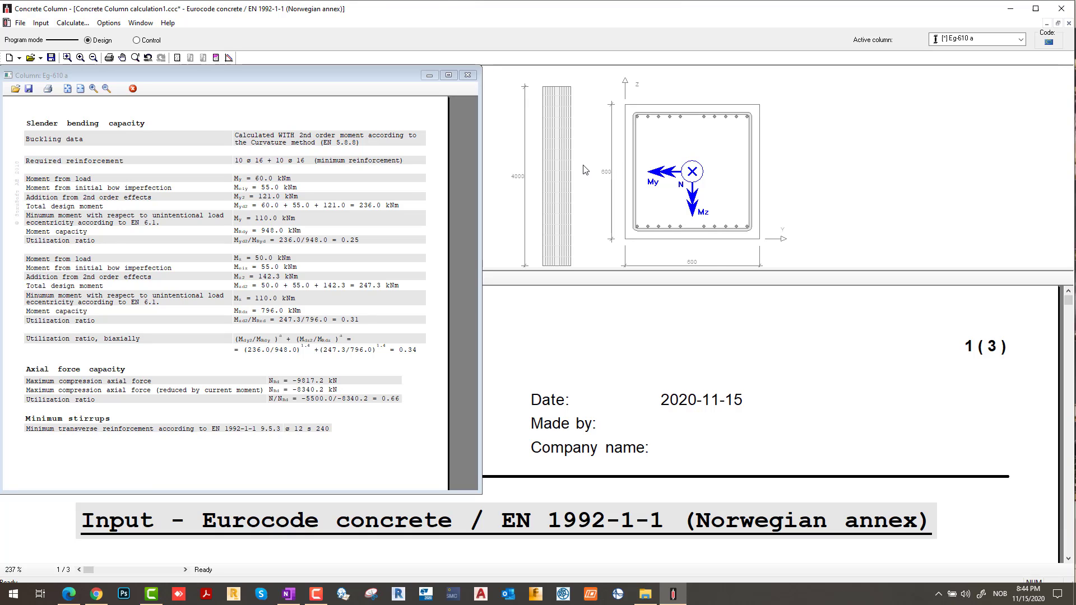
scroll(585, 169, up, 2)
scroll(644, 163, down, 2)
- Close all input and result previews of column Eg-610 a to get back to the loadcase data
click(467, 75)
click(415, 76)
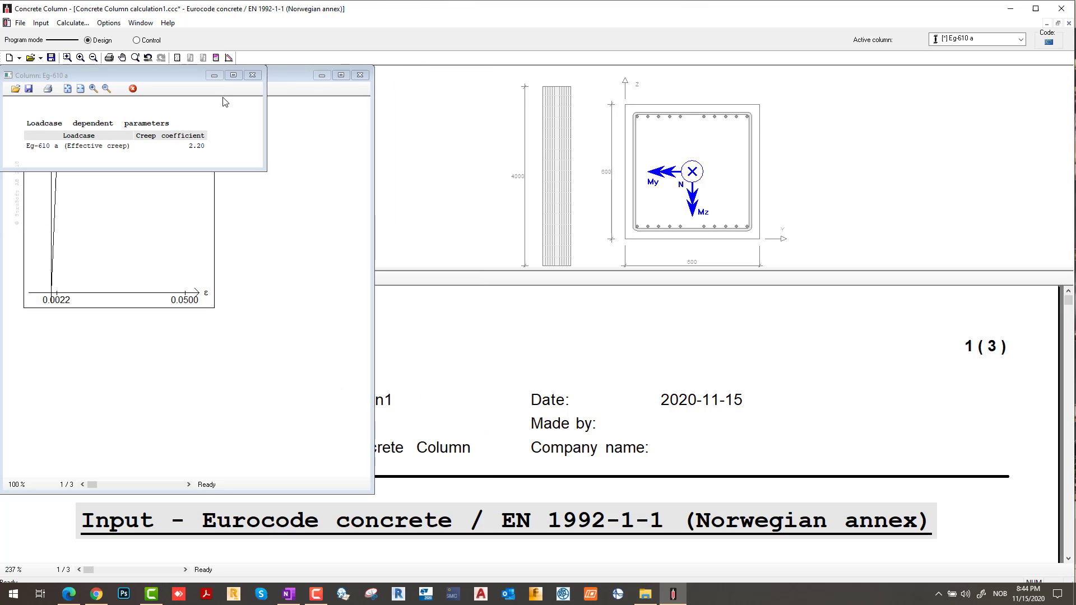
click(254, 75)
click(361, 76)
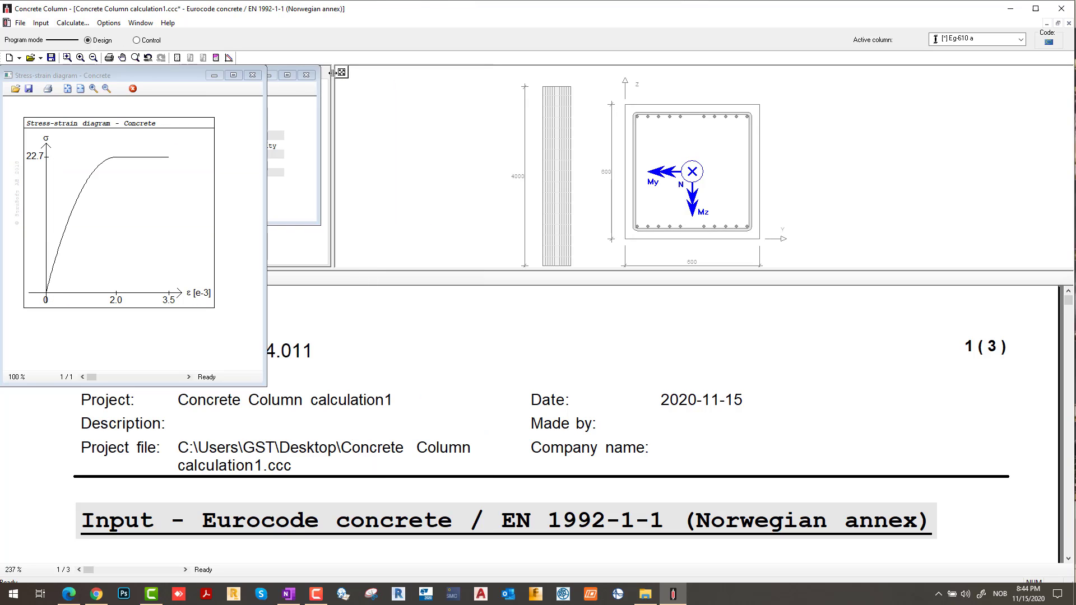
click(253, 76)
click(253, 75)
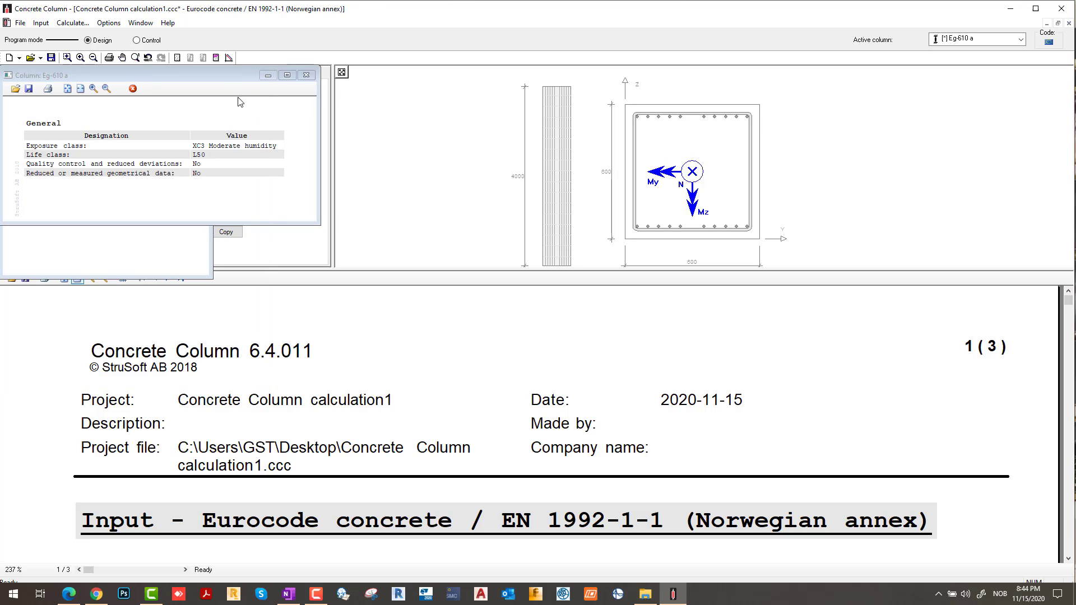
click(306, 75)
click(197, 76)
click(197, 76)
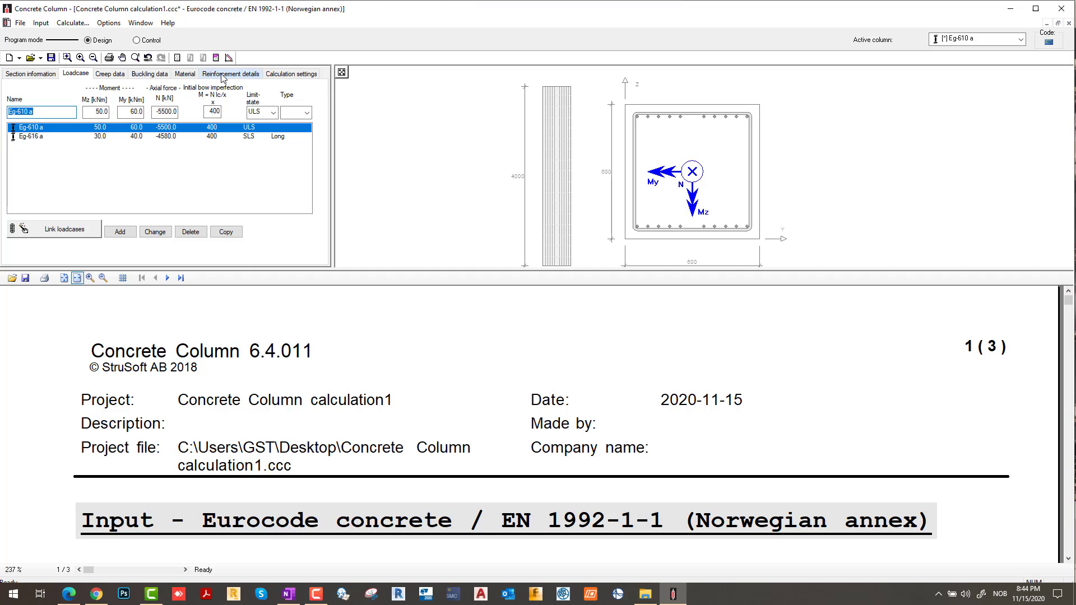
- Set the second-order moment calculation to the Stiffness method (EN 5.8.7), run the design and close its summary
click(288, 75)
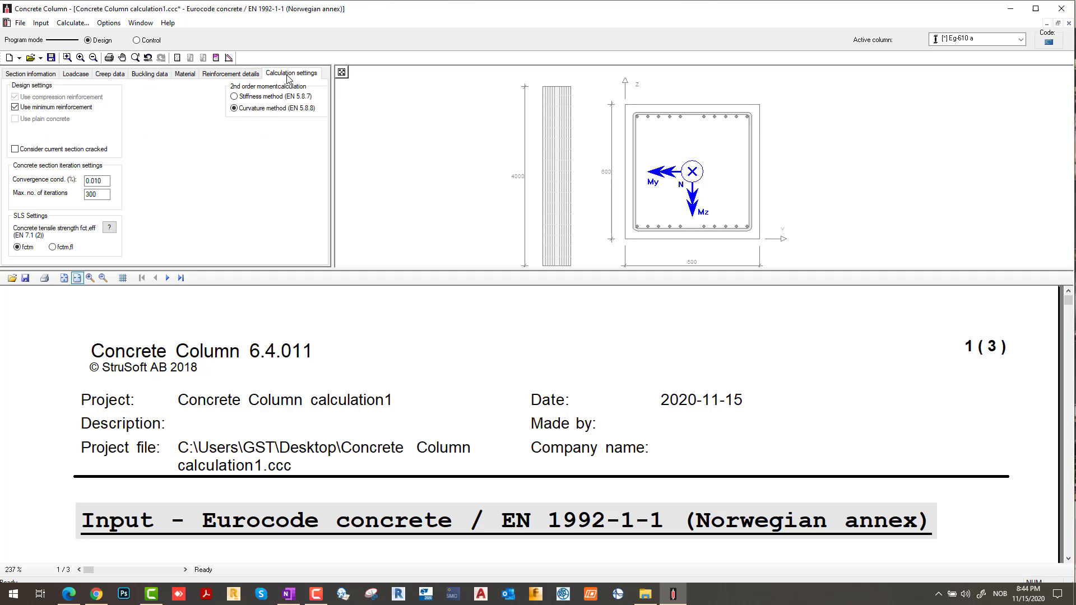
click(235, 96)
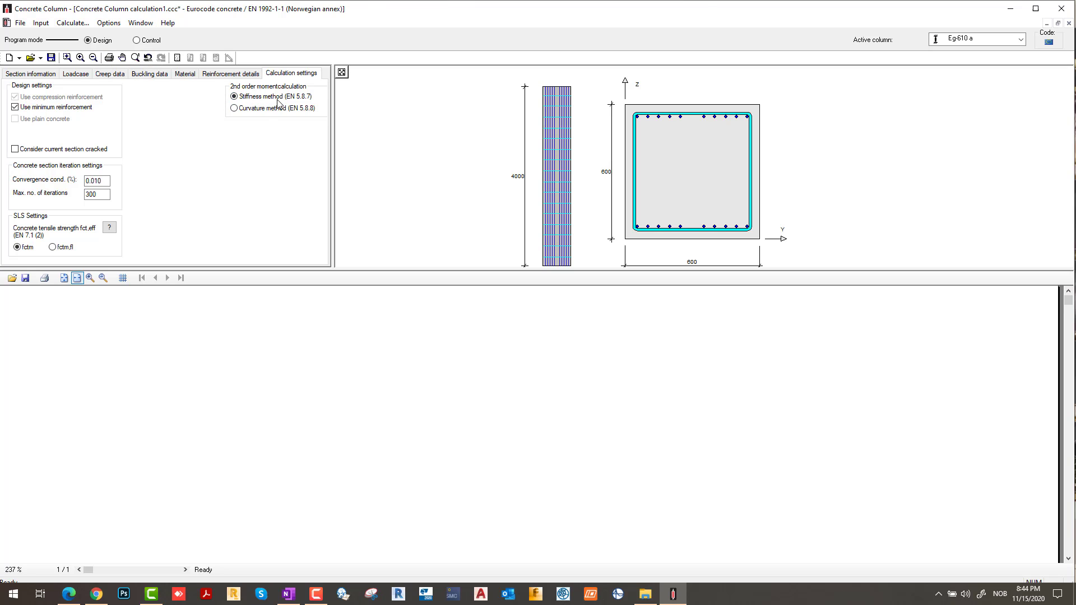
click(73, 23)
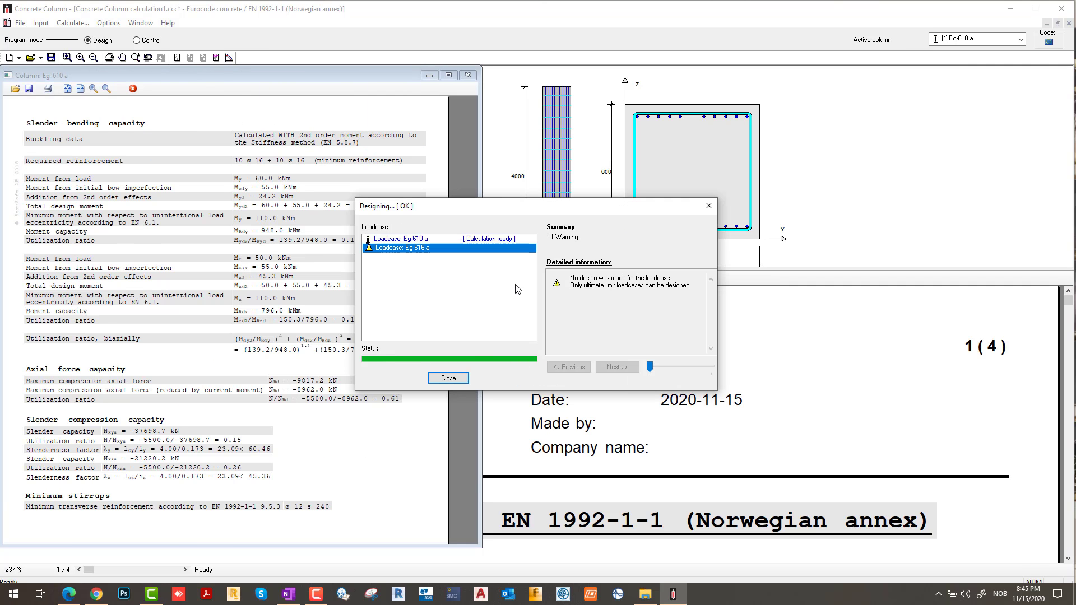
click(460, 374)
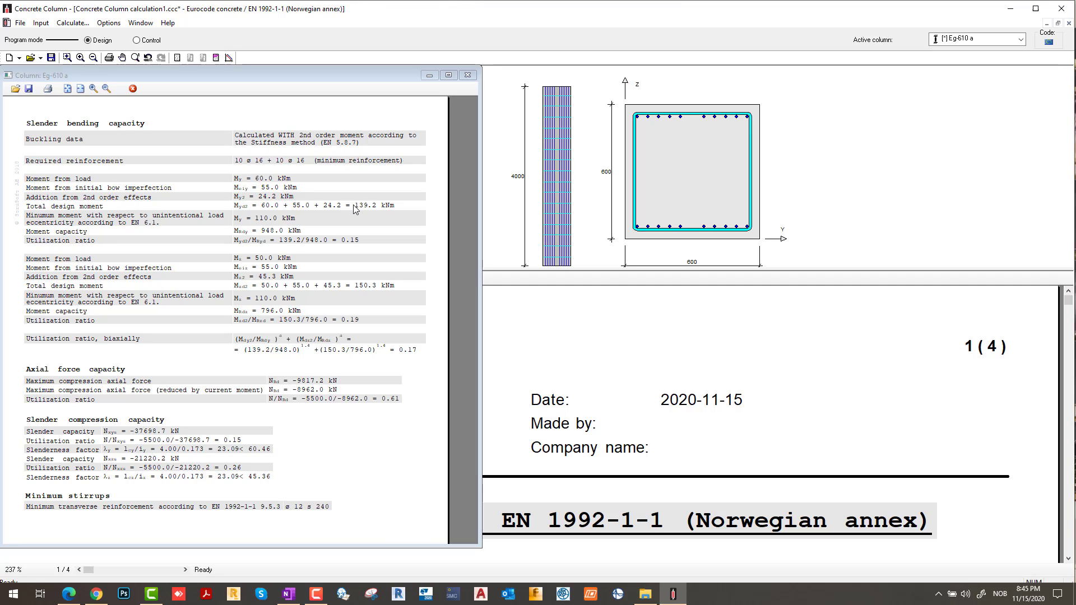
- Rerun the design calculation with the Stiffness method and check the detailed information for loadcase Eg-616 a
click(73, 23)
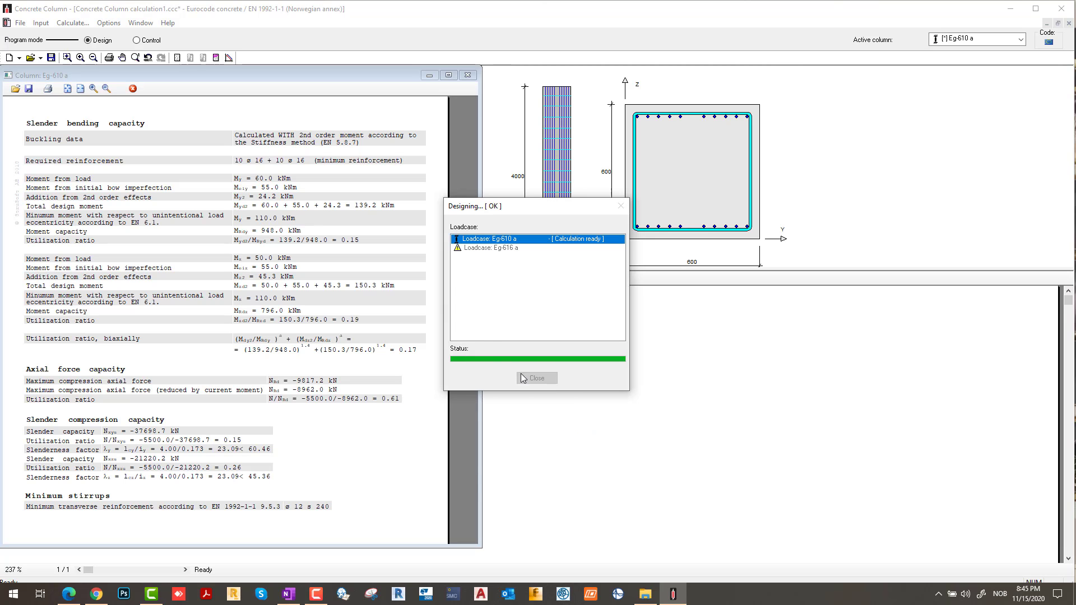
click(488, 248)
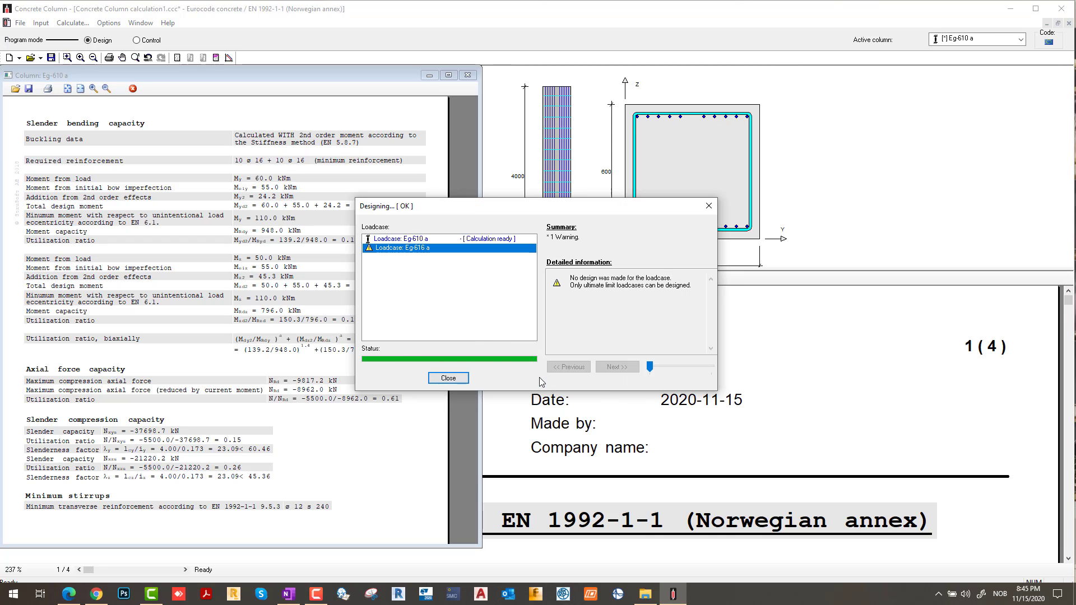
click(452, 379)
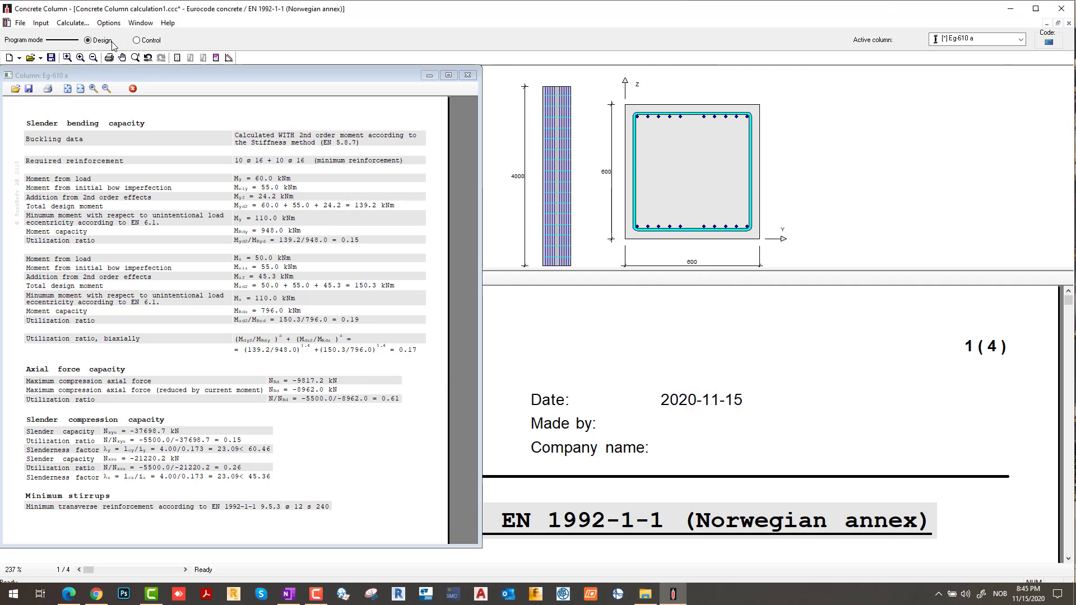
click(70, 23)
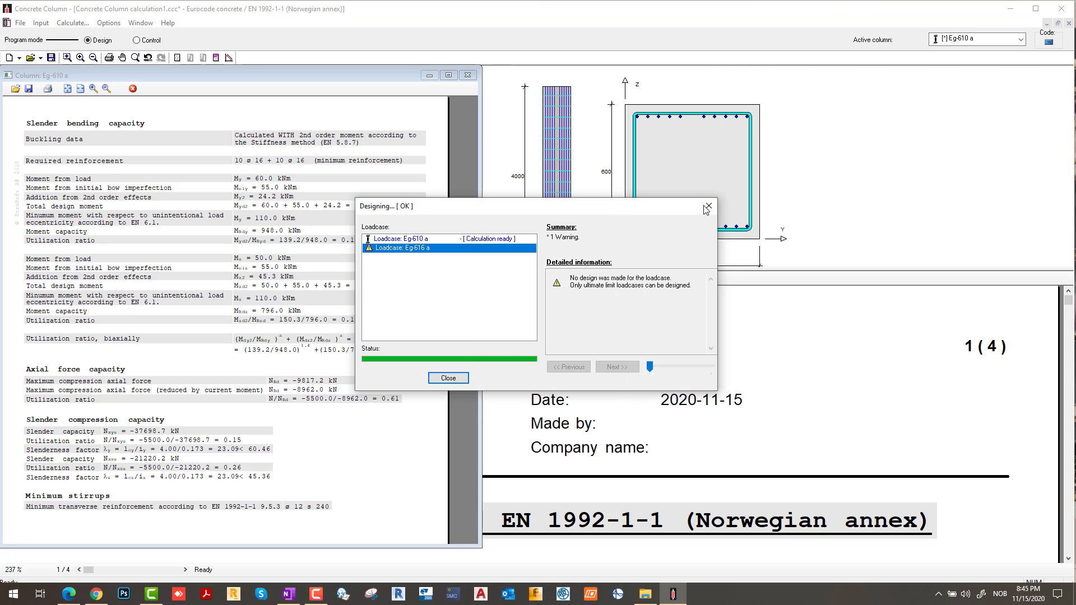
click(707, 207)
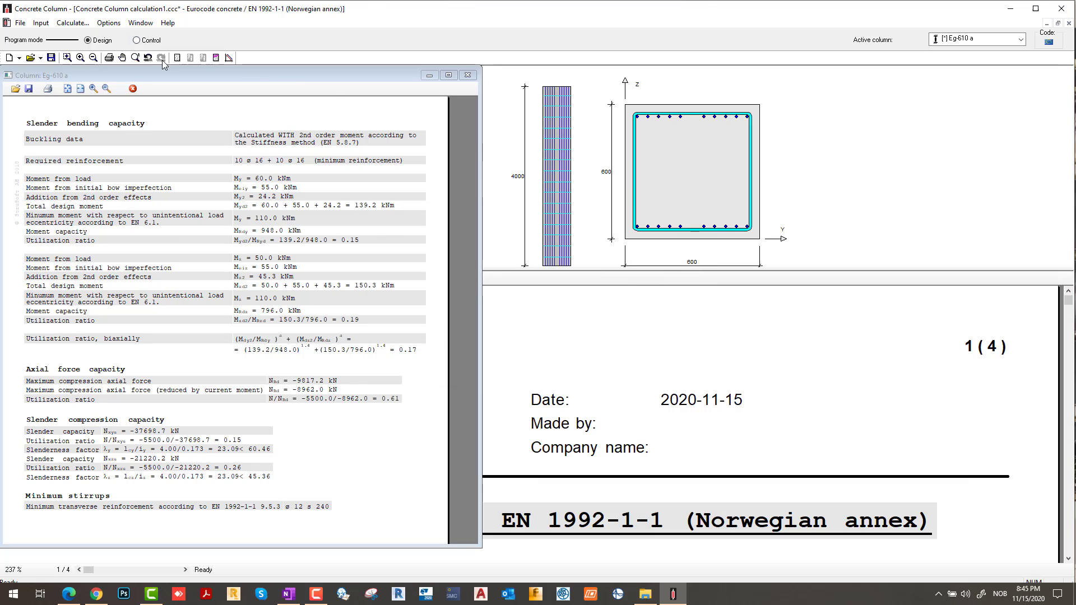
- Close the Stiffness method result, stress-strain and geometry previews to return to the calculation settings
click(468, 75)
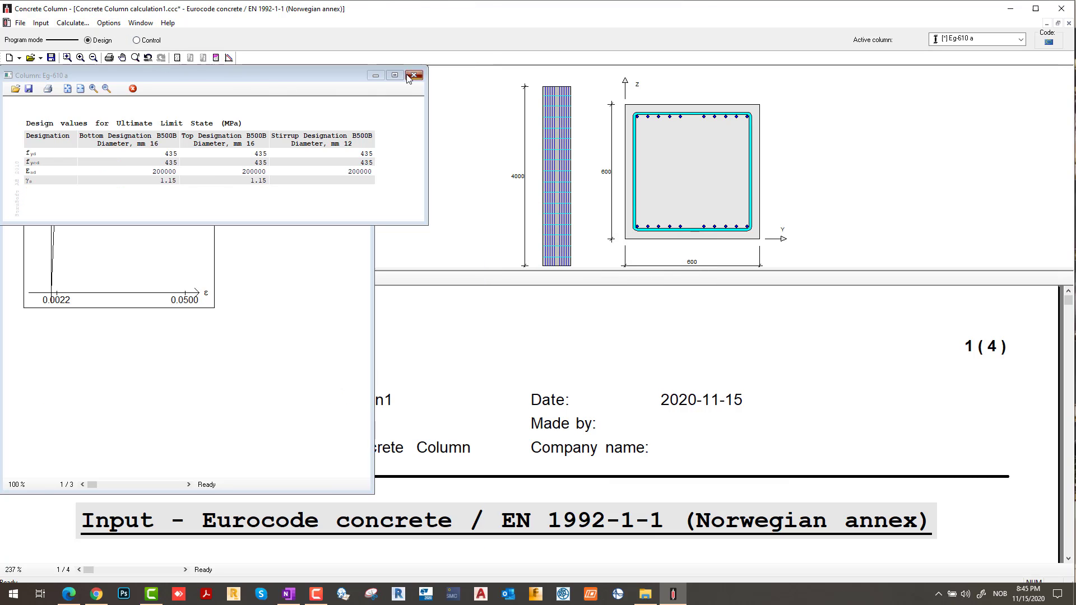
click(415, 75)
click(359, 76)
click(252, 75)
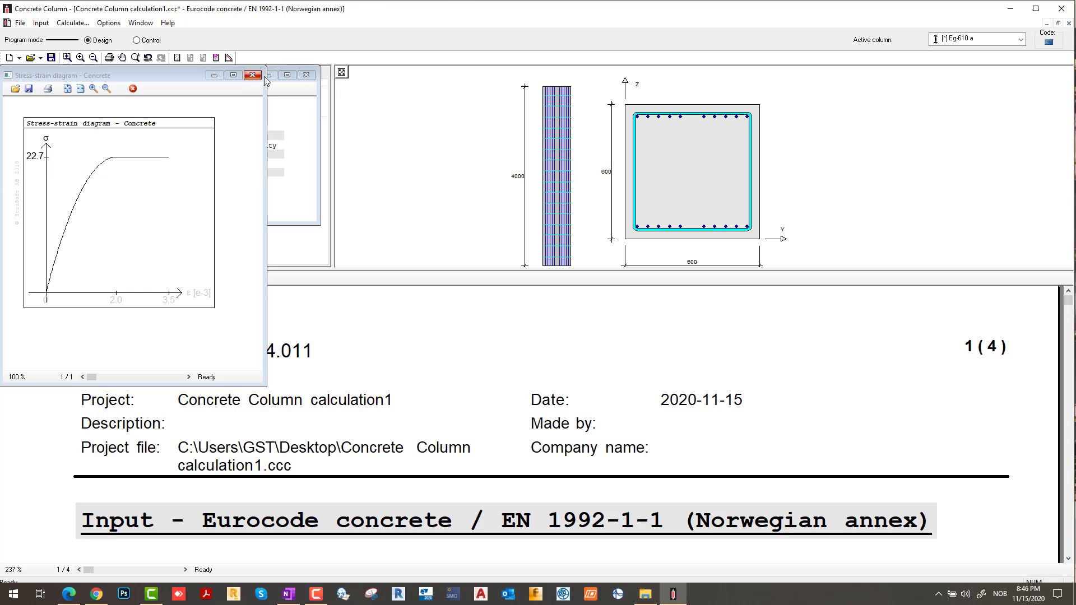
click(253, 75)
click(252, 77)
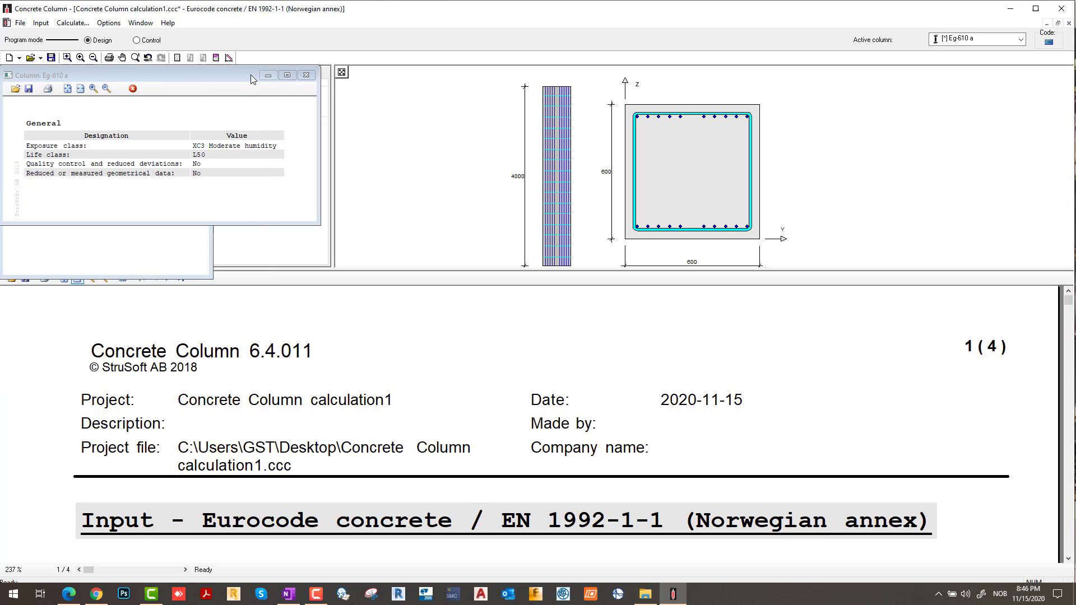
click(306, 75)
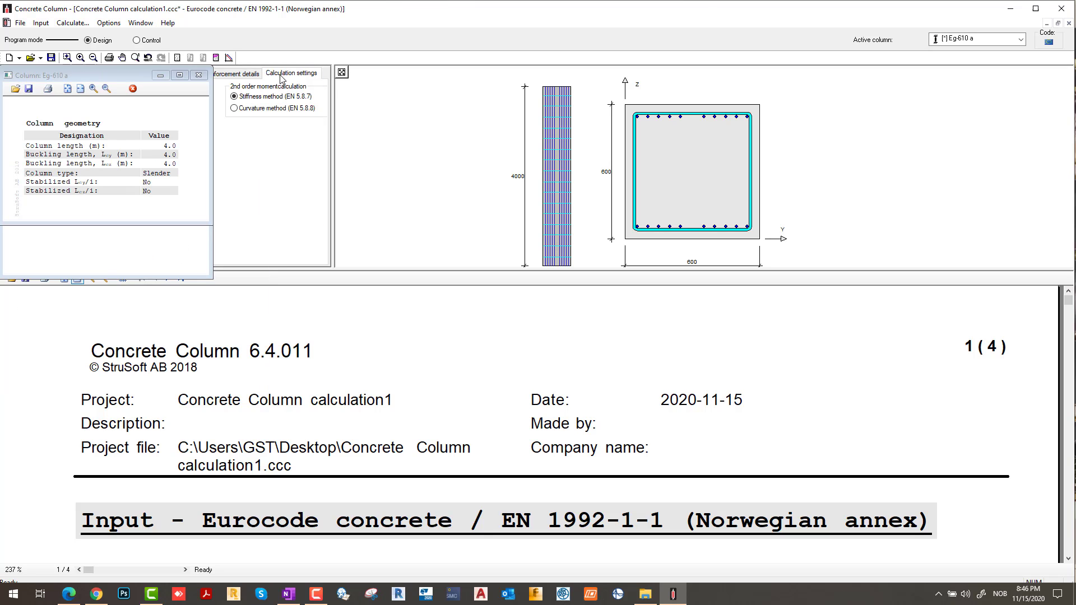
click(199, 76)
click(199, 75)
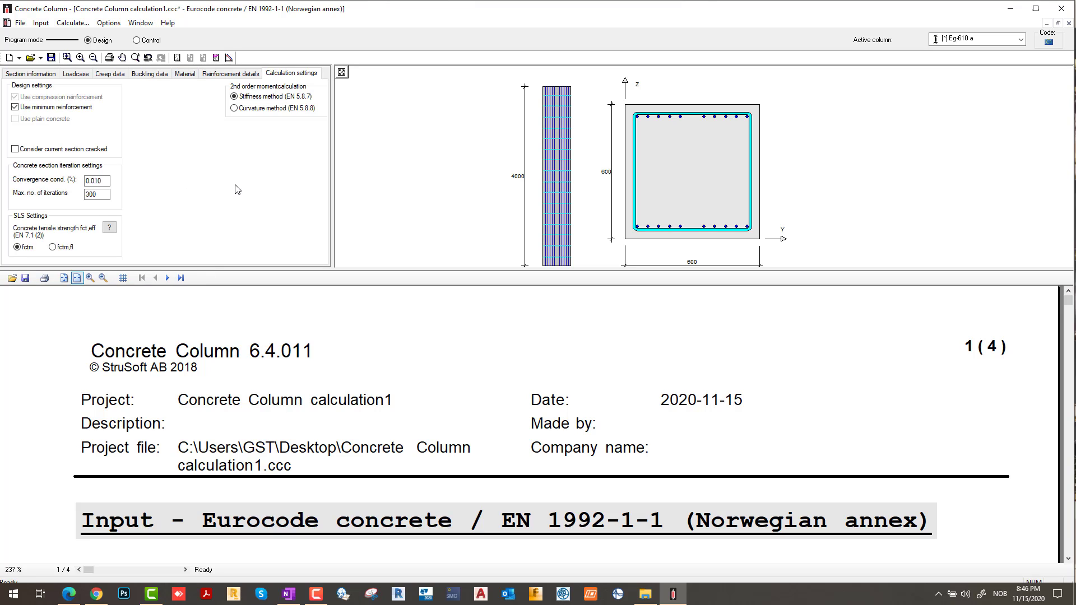
- Set the second-order moment calculation to the Curvature method (EN 5.8.8), rerun the design and close its summary
click(234, 108)
click(73, 23)
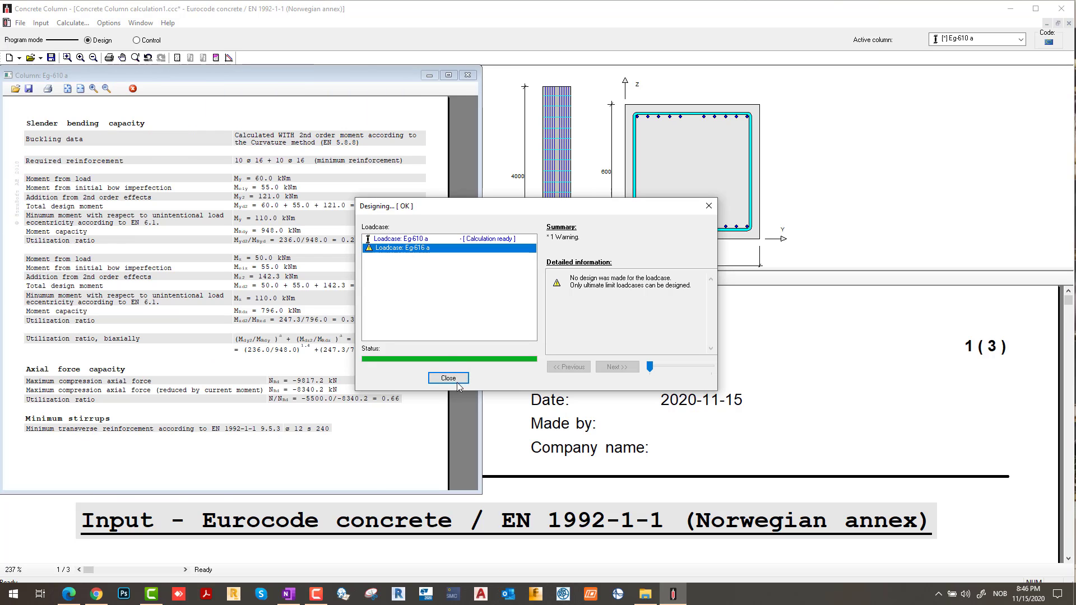
click(456, 382)
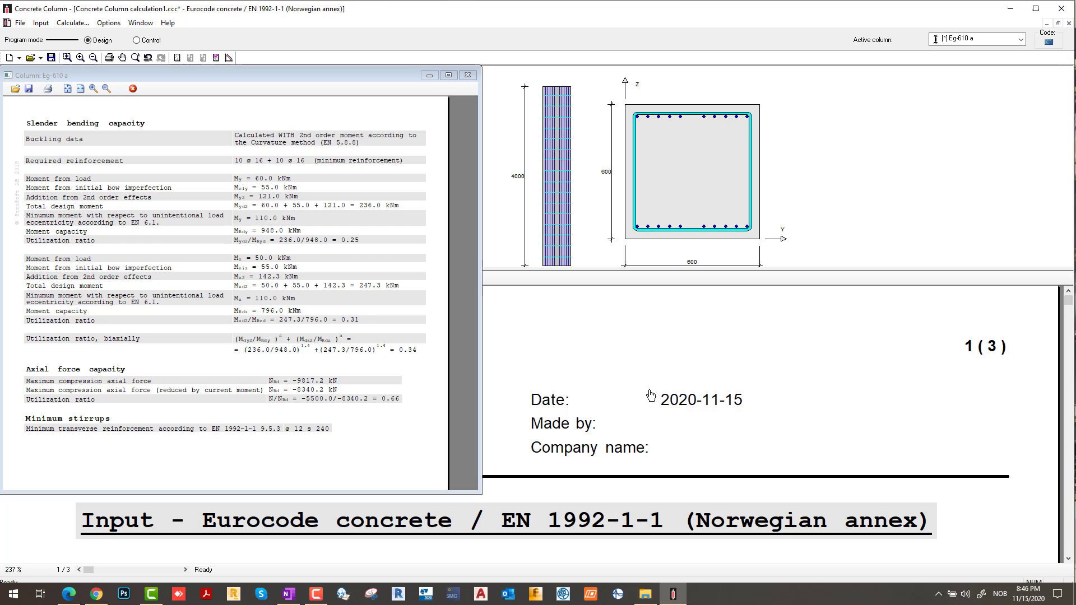
scroll(596, 364, down, 3)
scroll(594, 367, up, 3)
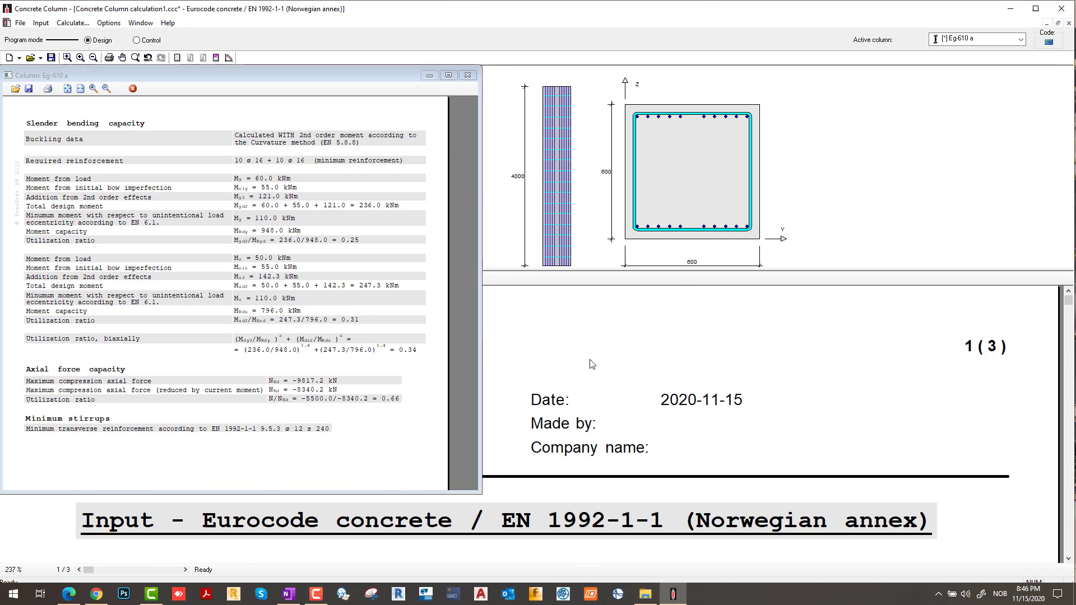
- Close the Curvature method results and the remaining material, creep, section and geometry previews
click(467, 74)
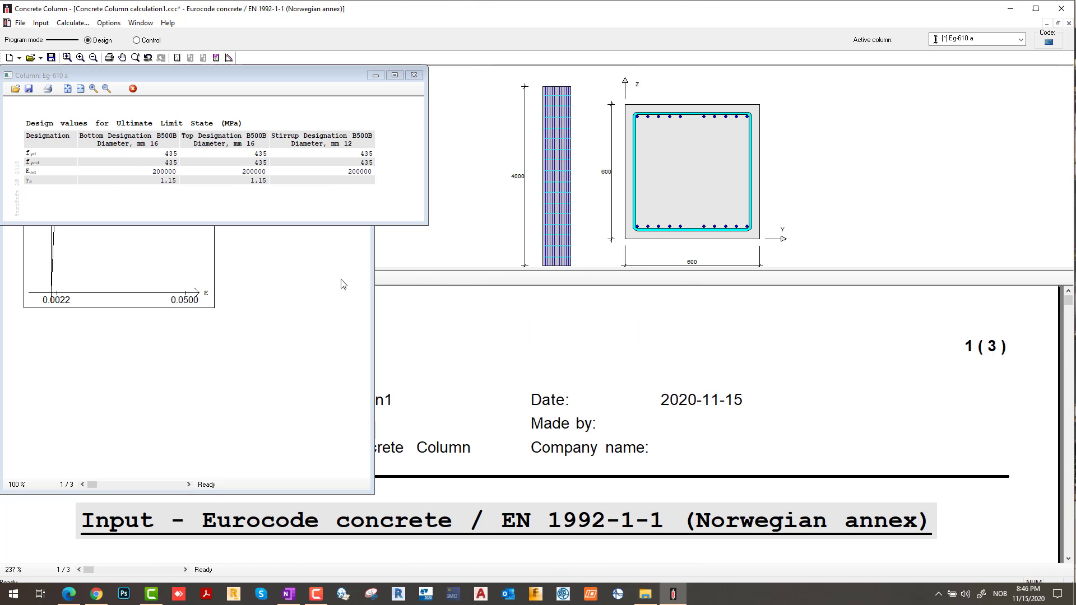
click(414, 75)
click(361, 75)
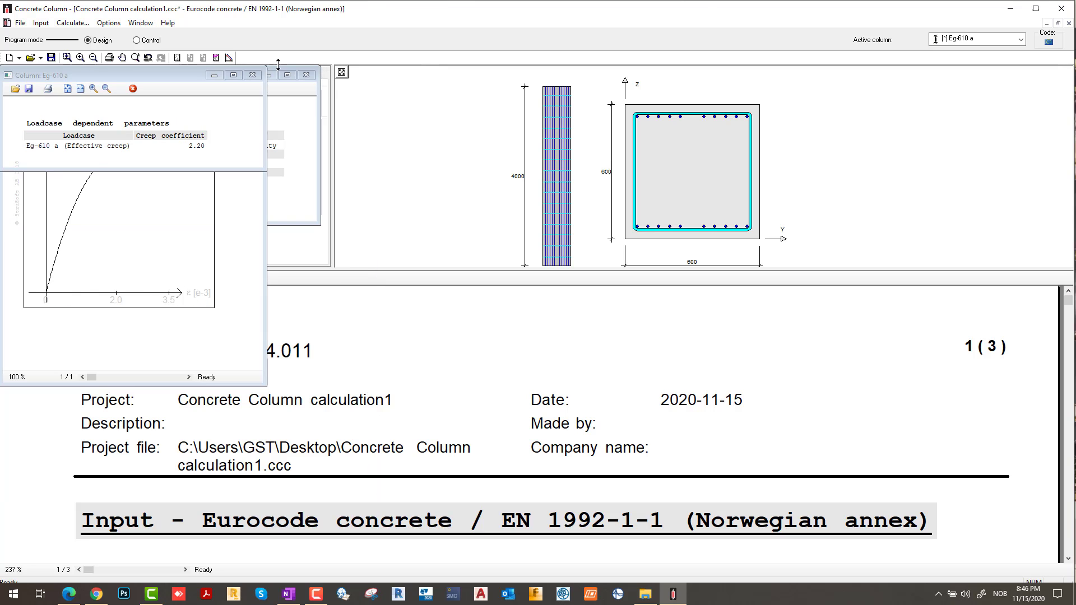
click(252, 75)
click(253, 75)
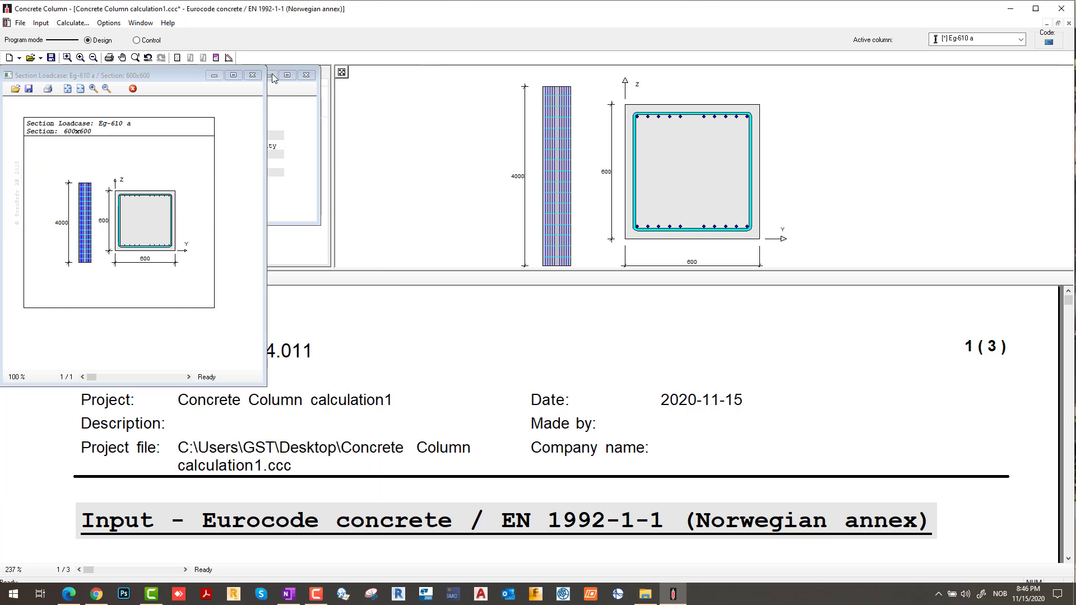
click(252, 75)
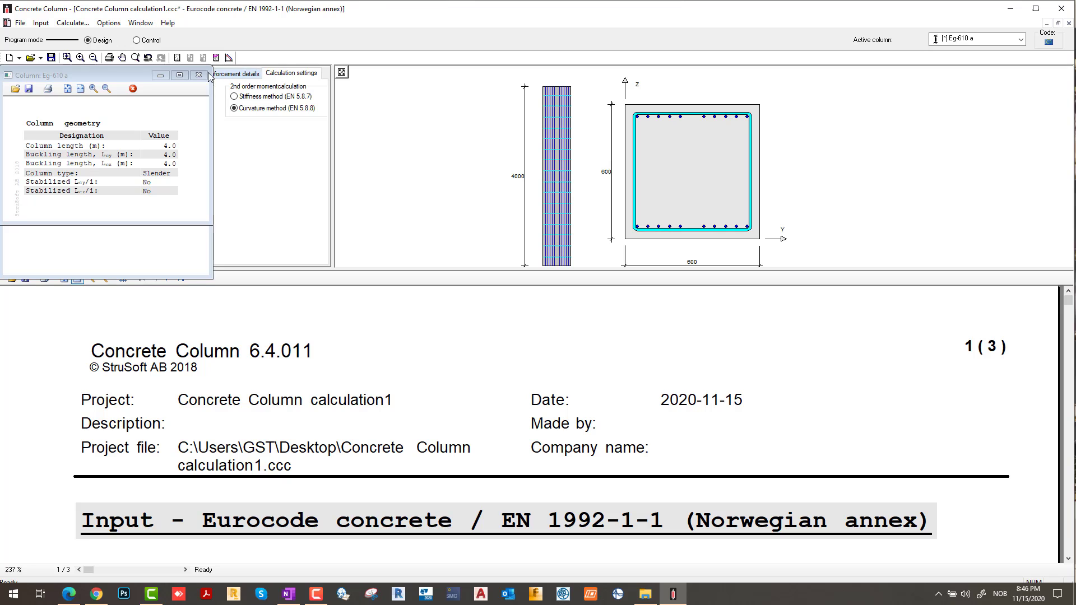
- Review which input and result reports are selected as dynamic reports and leave the selection as it is
click(109, 23)
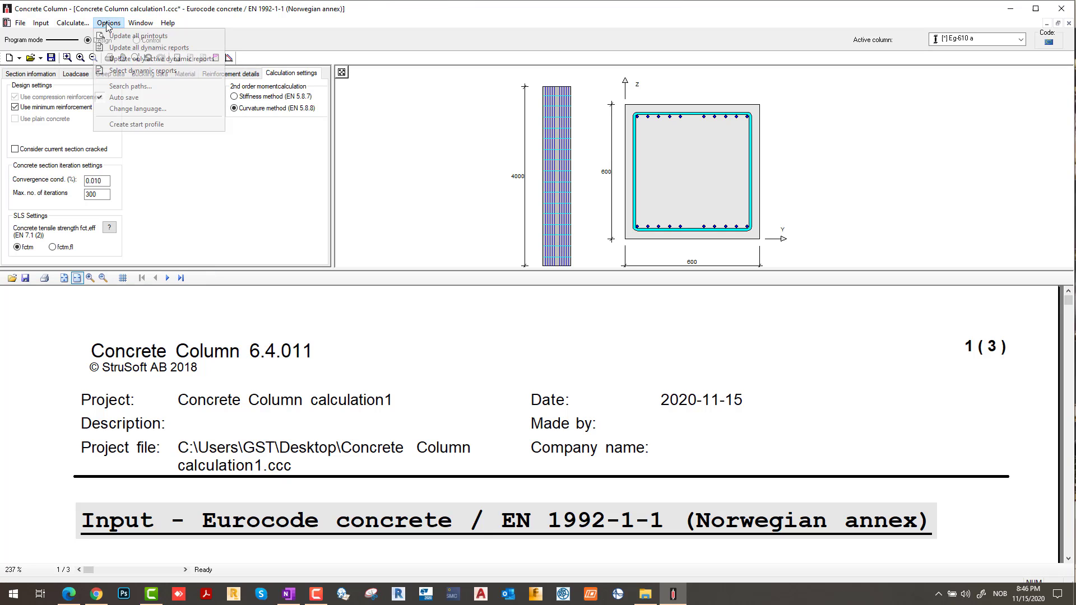
click(152, 59)
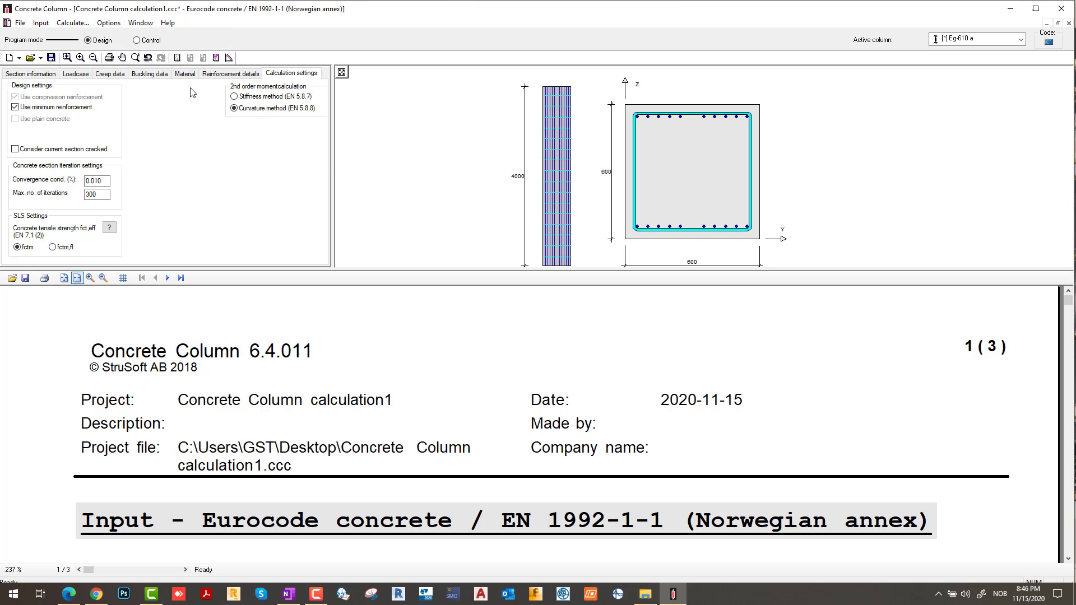
click(108, 23)
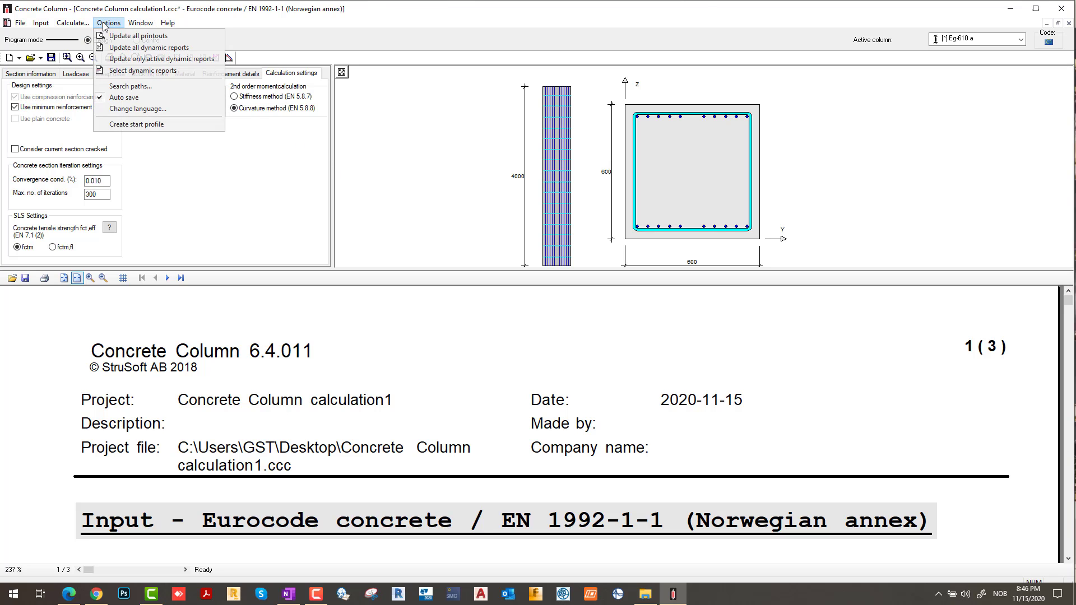
click(132, 76)
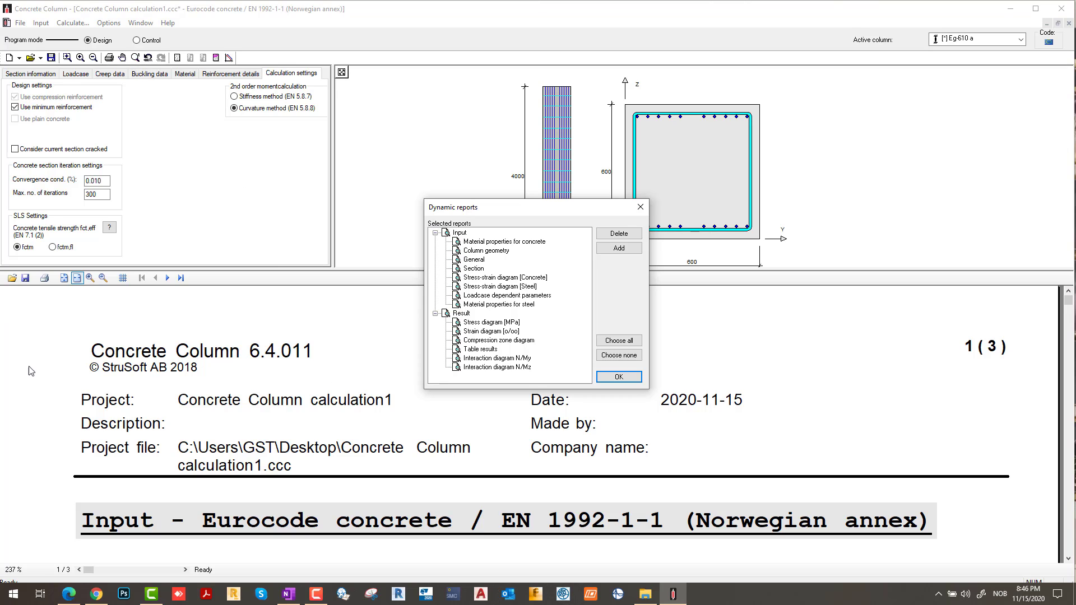
click(641, 206)
- Examine the Eg-610 a printout from the general and geometry data to the loadcase table, and inspect the section drawing
scroll(385, 439, down, 15)
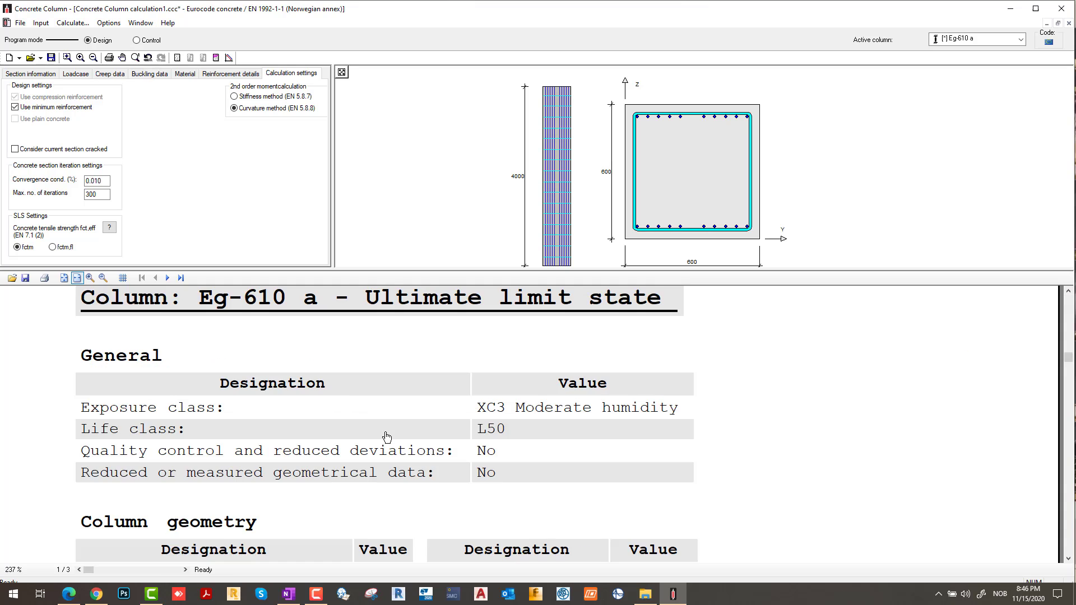
scroll(386, 437, up, 15)
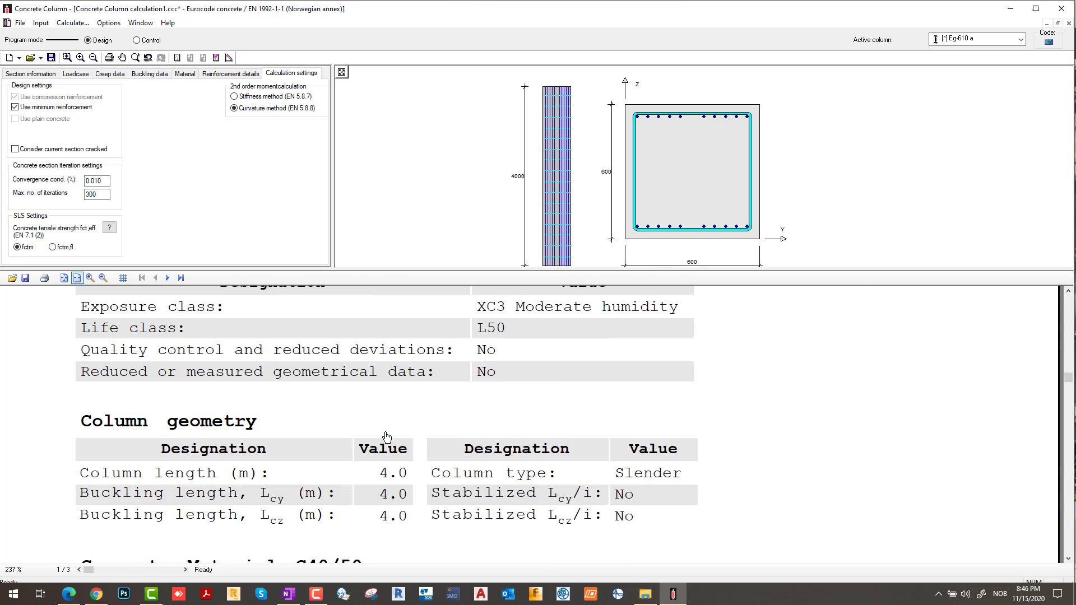
click(167, 278)
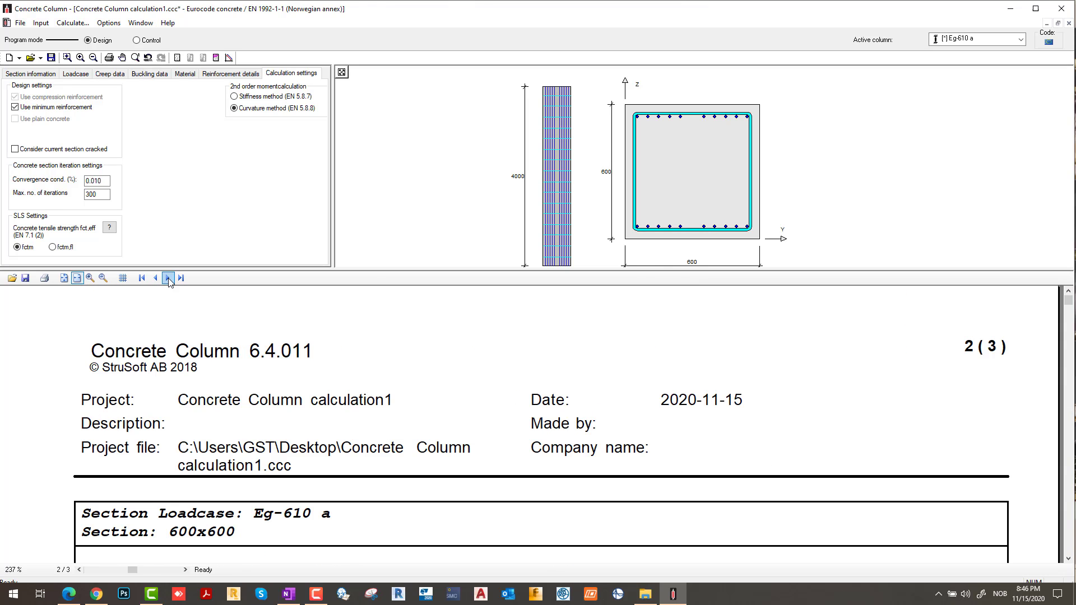
click(167, 277)
scroll(314, 392, down, 10)
scroll(325, 402, down, 5)
scroll(325, 402, up, 20)
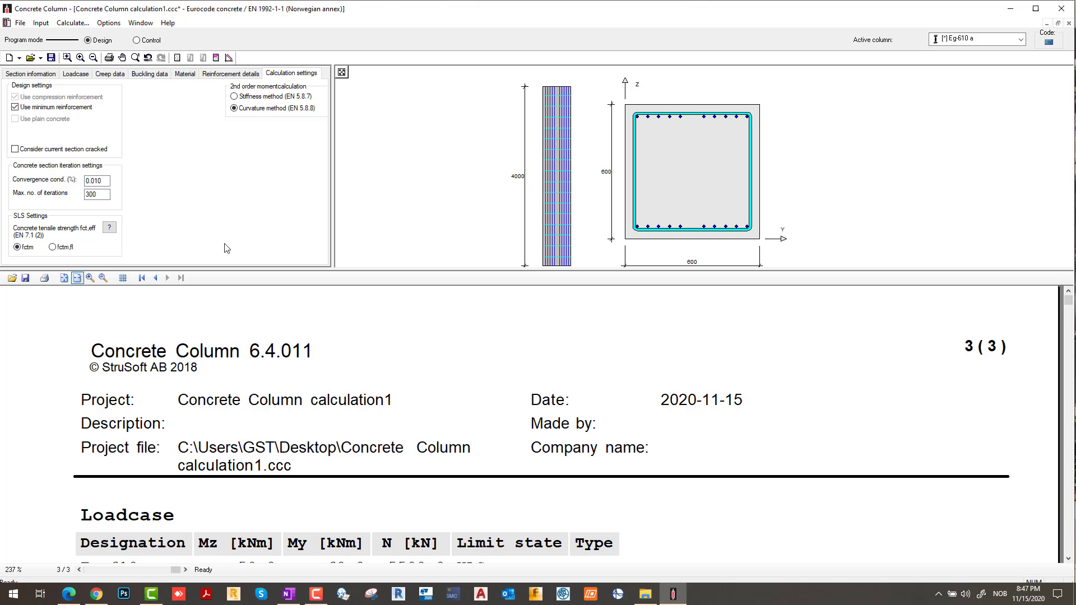
scroll(328, 322, down, 5)
scroll(327, 322, up, 5)
scroll(583, 187, down, 2)
scroll(582, 188, up, 2)
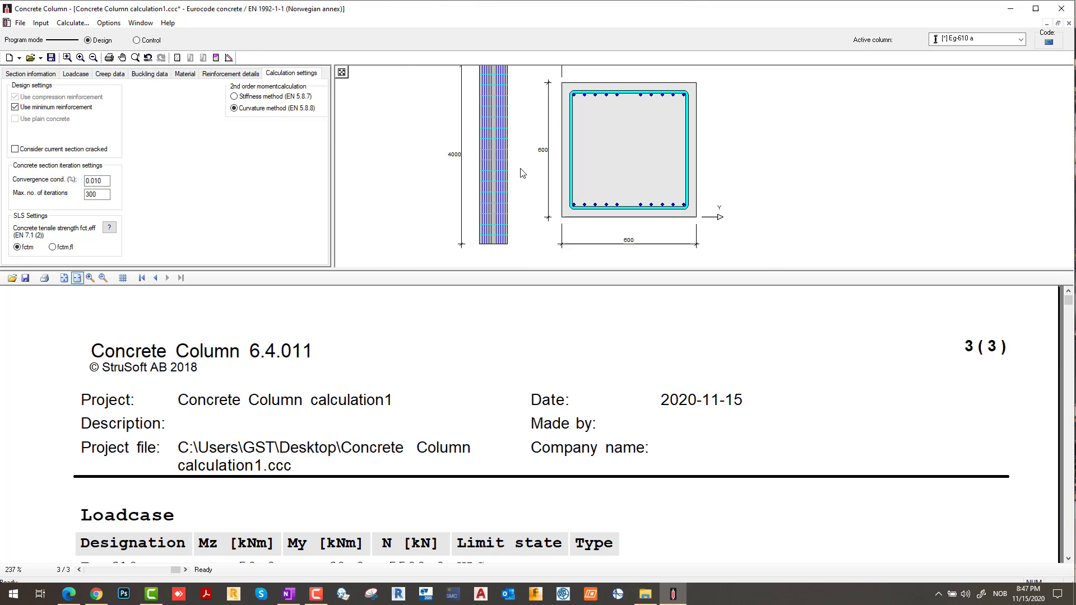
scroll(521, 171, down, 2)
scroll(555, 138, up, 2)
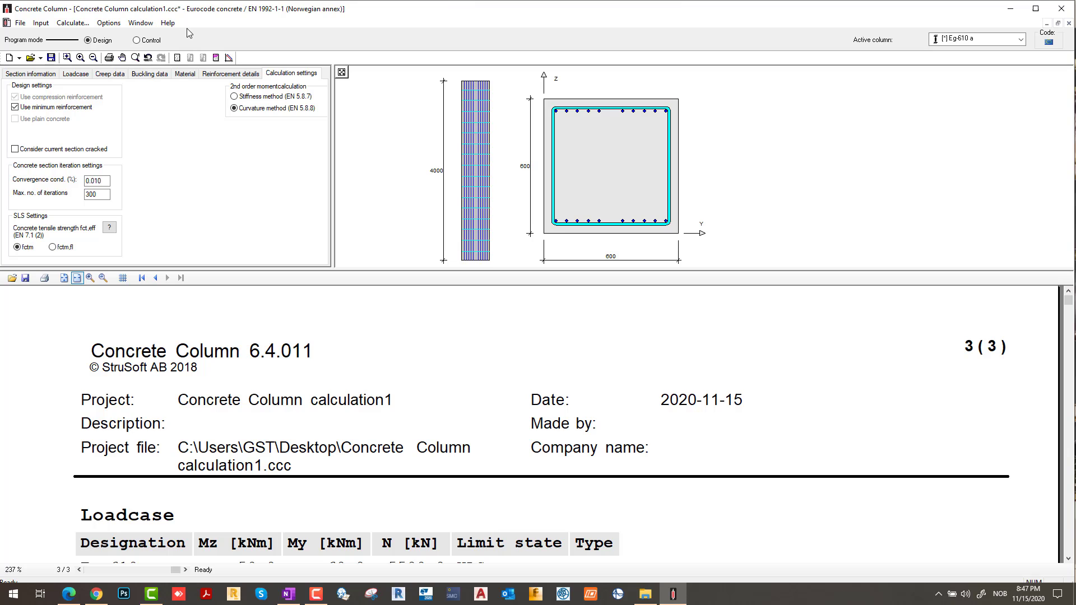
- Open the Concrete Column help manual and look through its table of contents down to the calculation methods entries
click(167, 24)
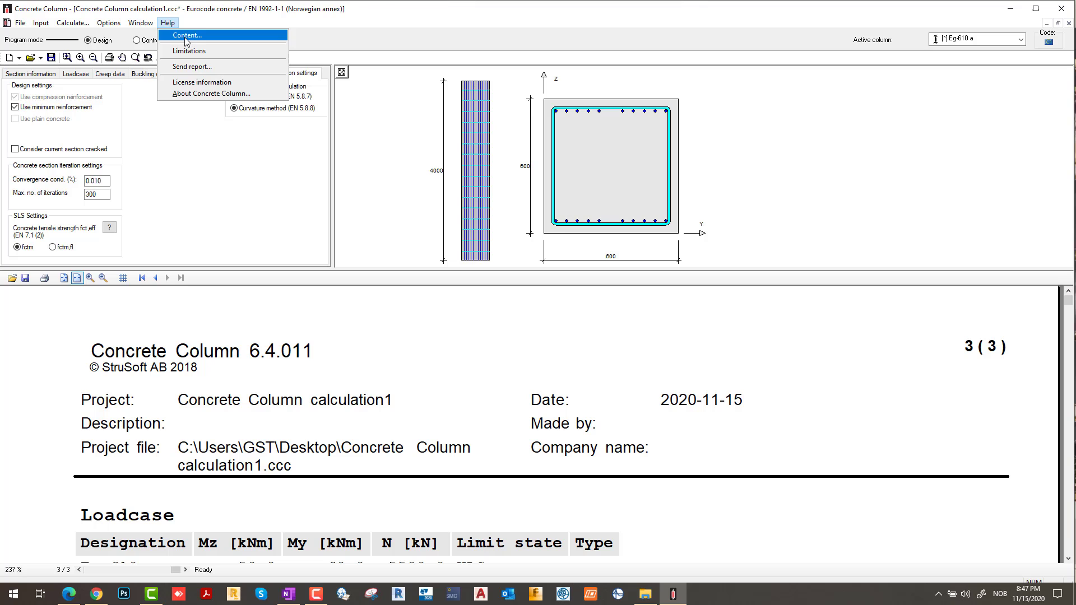
click(187, 37)
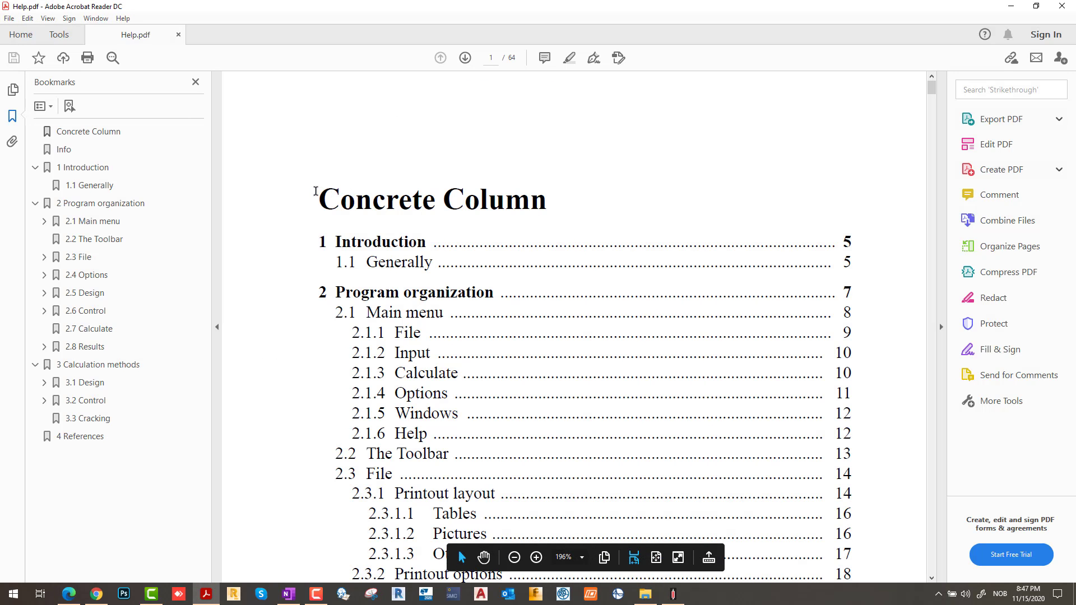
drag(314, 192, 468, 475)
scroll(468, 377, down, 10)
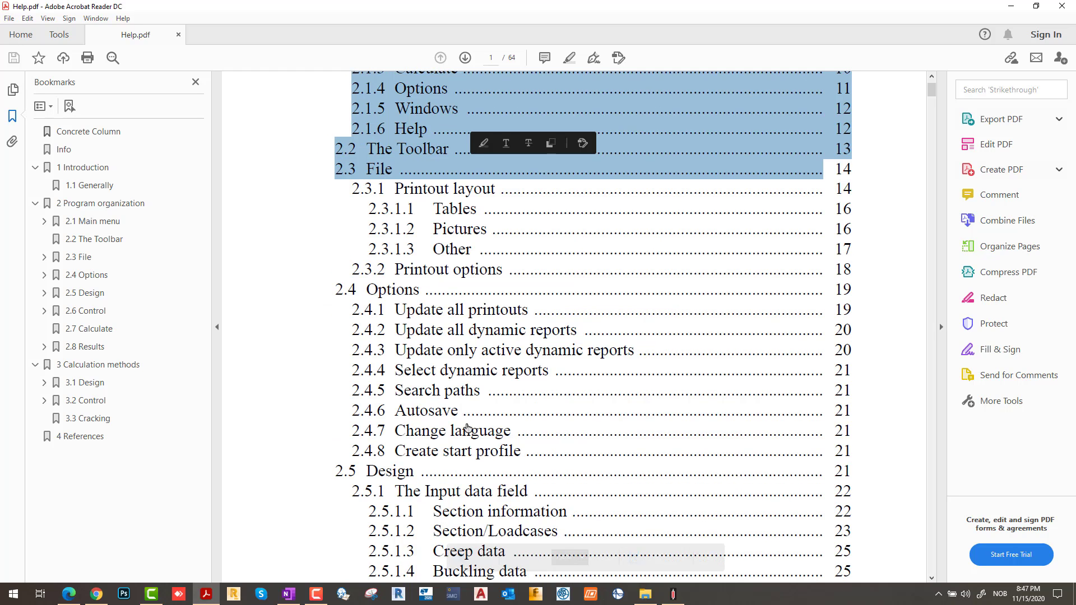
scroll(468, 376, down, 10)
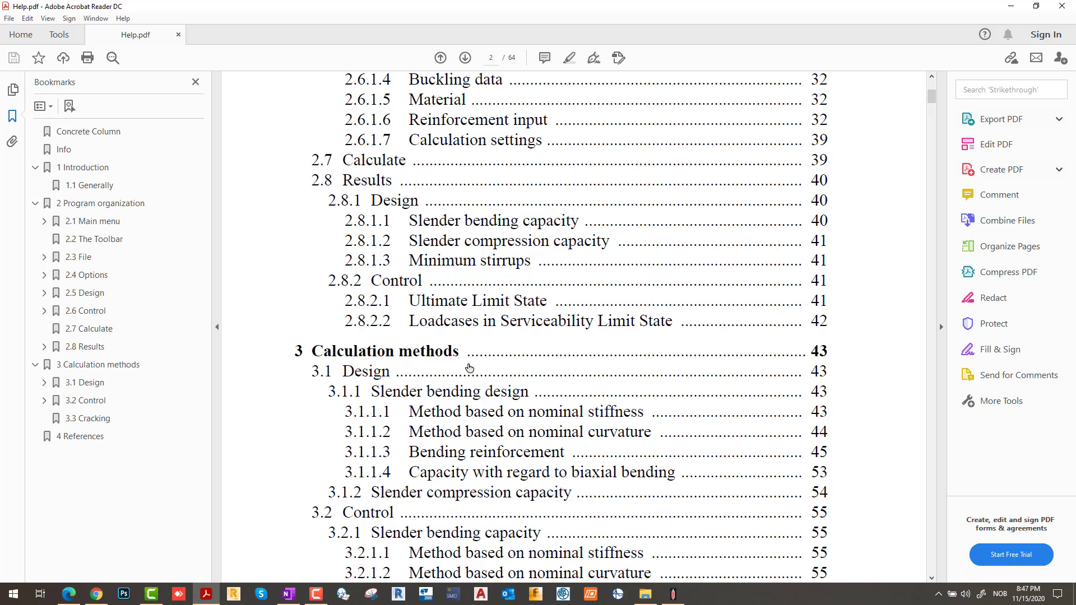
scroll(469, 367, down, 20)
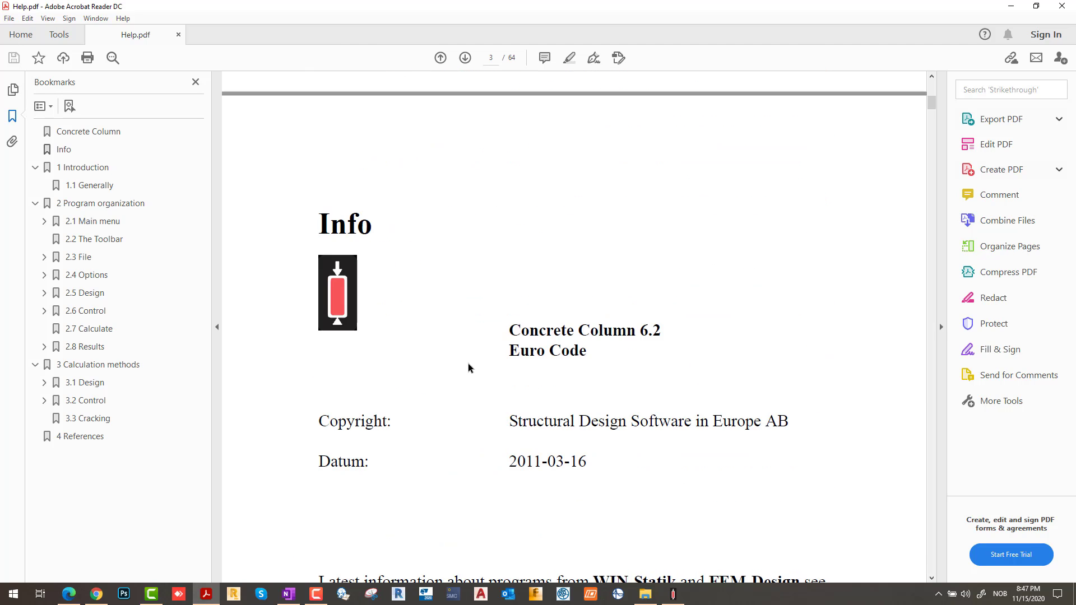
- Skim the help manual from the Info page through the Program organization chapter to the printout picture options
scroll(469, 364, up, 7)
scroll(469, 365, down, 13)
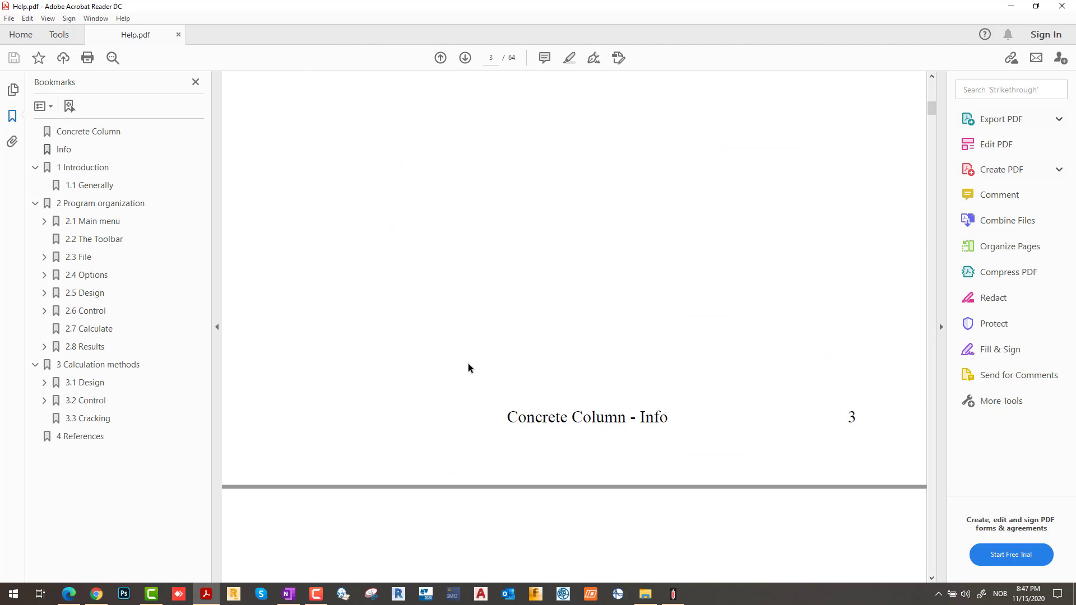
scroll(468, 365, up, 3)
scroll(469, 364, up, 3)
scroll(469, 364, down, 10)
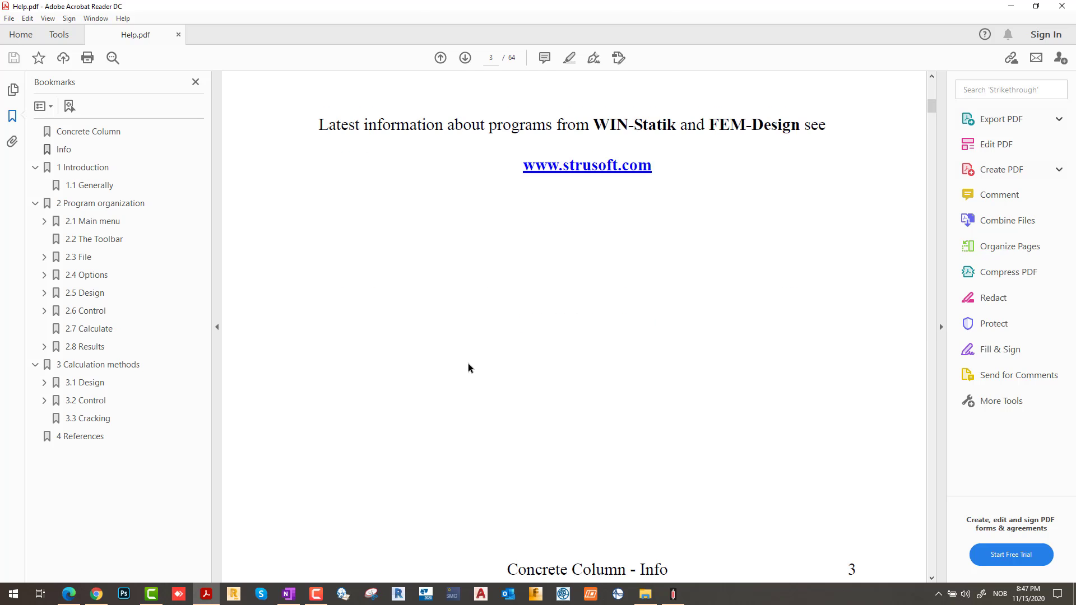
scroll(469, 367, down, 20)
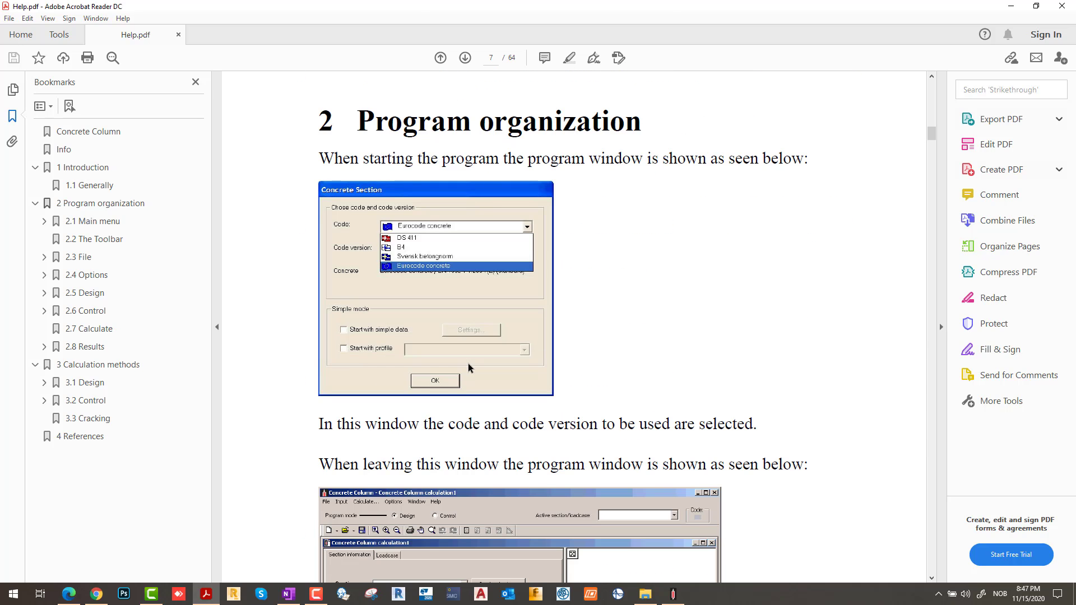
scroll(469, 363, down, 20)
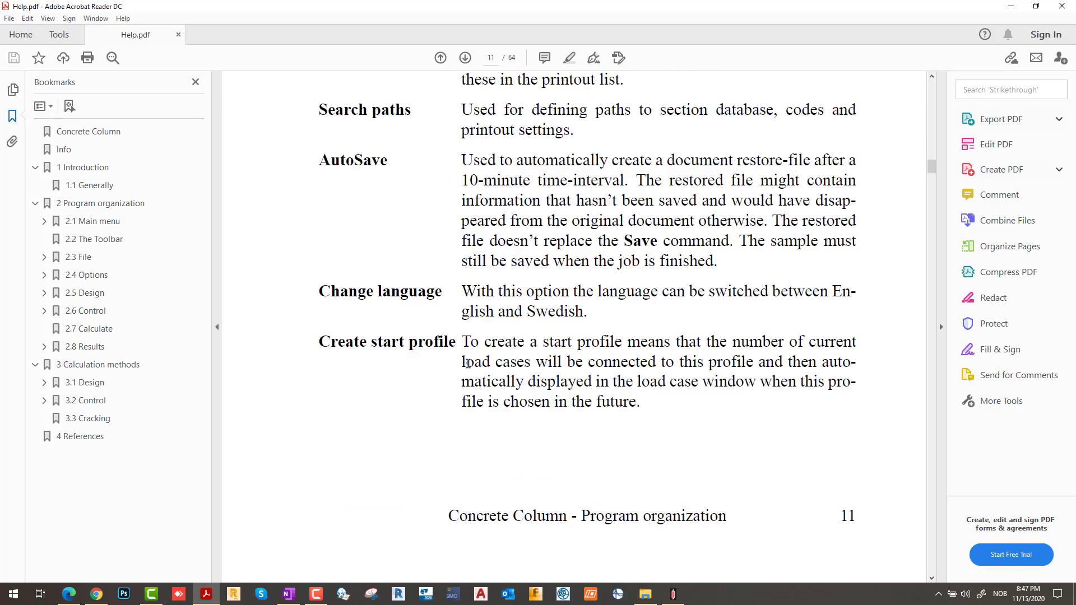
scroll(468, 363, down, 20)
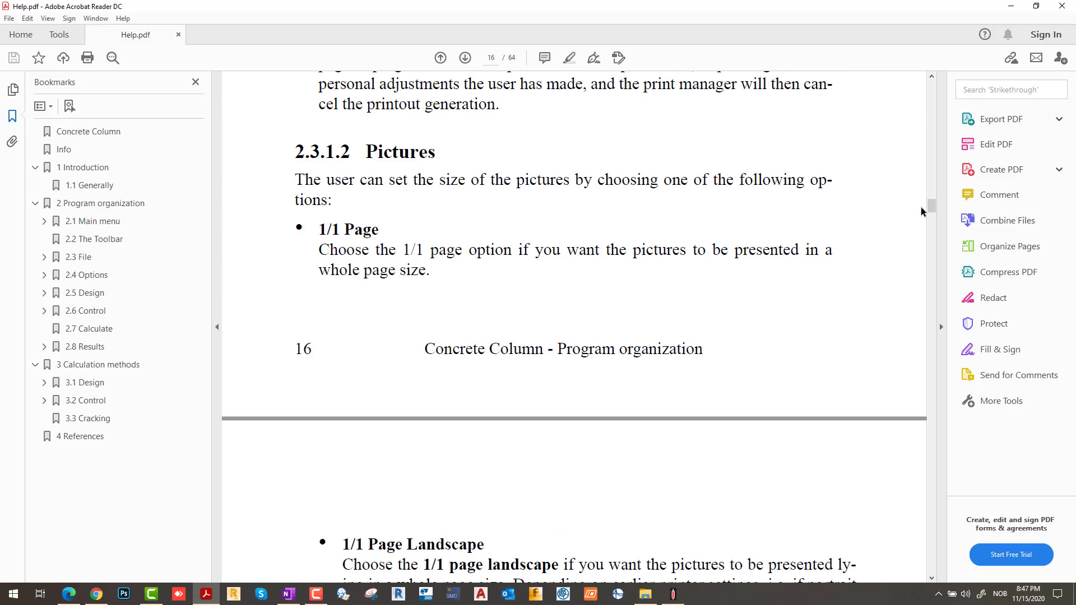
- Examine the manual's sections on copying reinforcement, slender compression capacity, minimum stirrups and serviceability limit state results
drag(928, 227, 919, 364)
scroll(681, 359, down, 20)
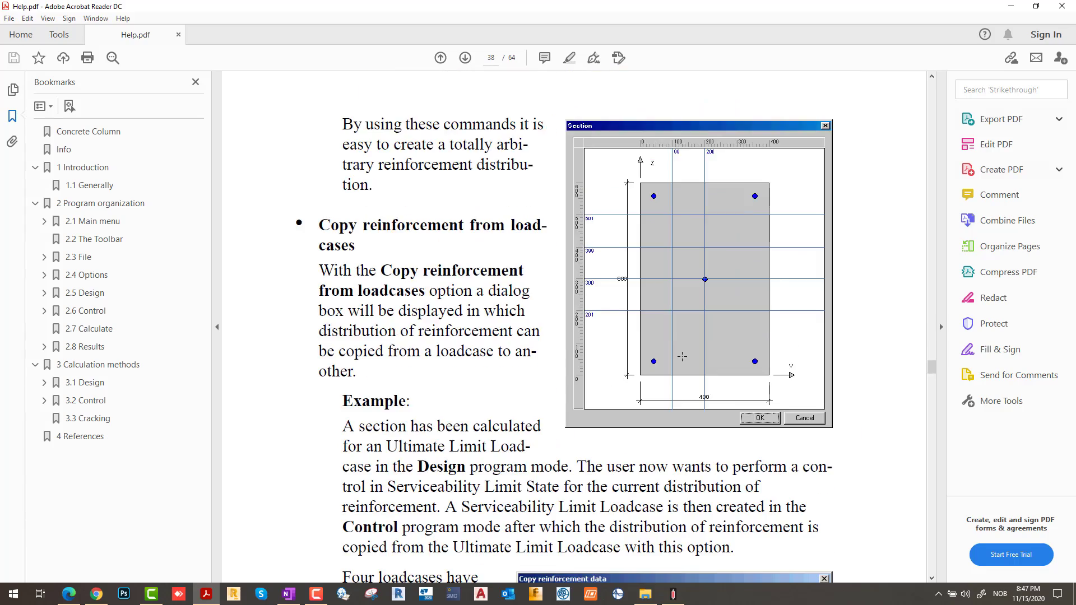
scroll(660, 413, down, 12)
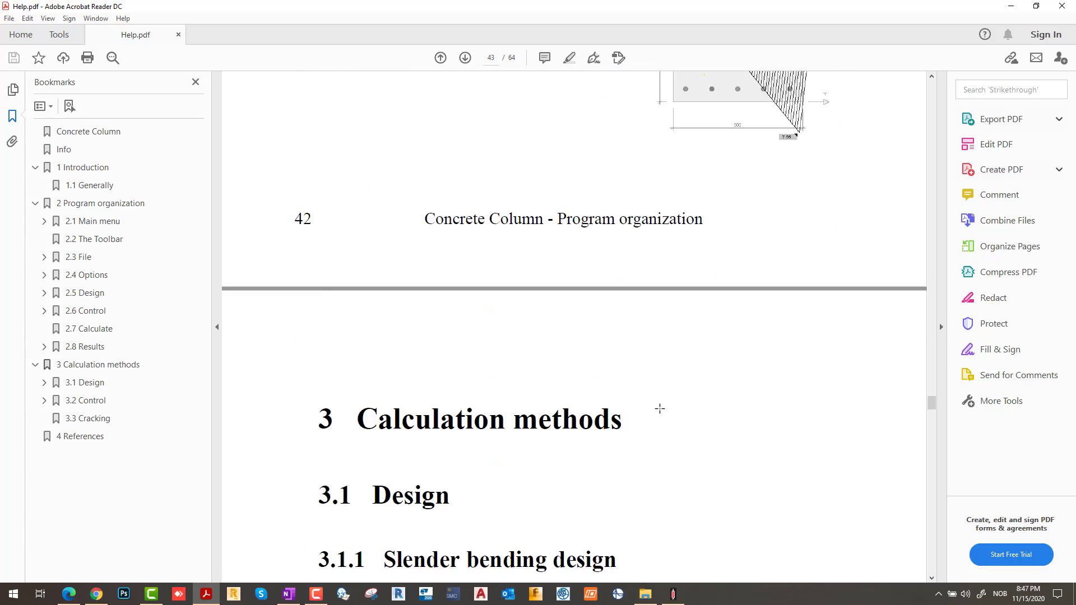
scroll(660, 413, up, 9)
scroll(660, 413, up, 12)
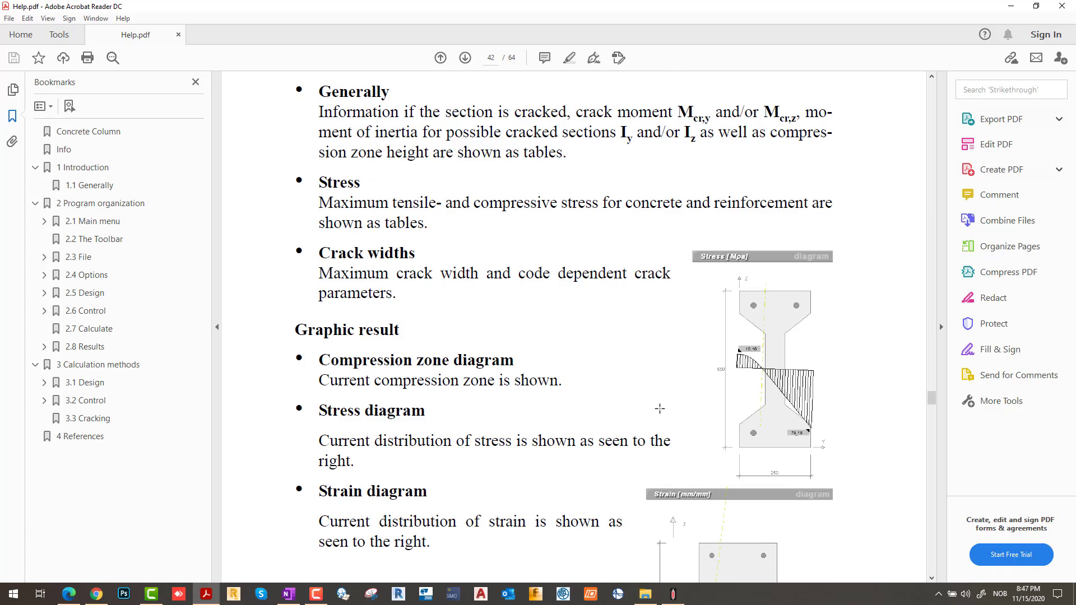
scroll(660, 413, up, 10)
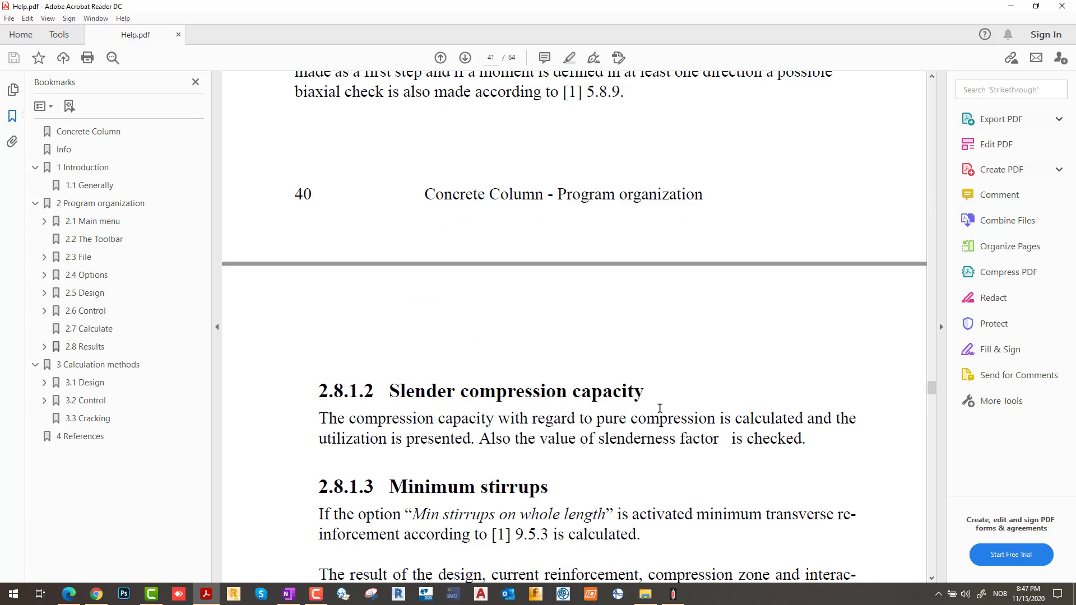
scroll(660, 413, down, 10)
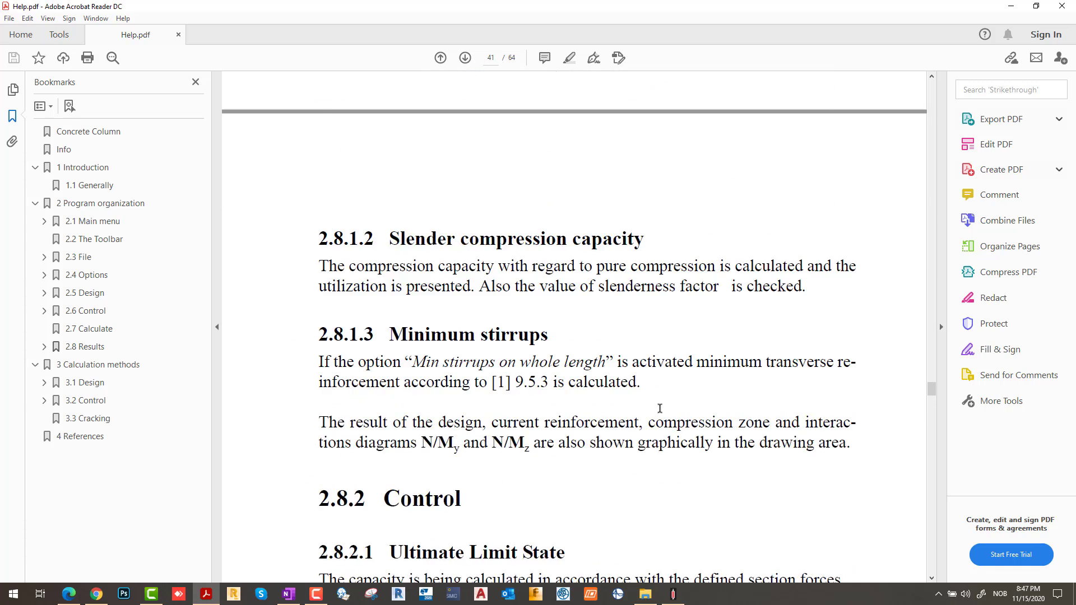
scroll(660, 408, down, 20)
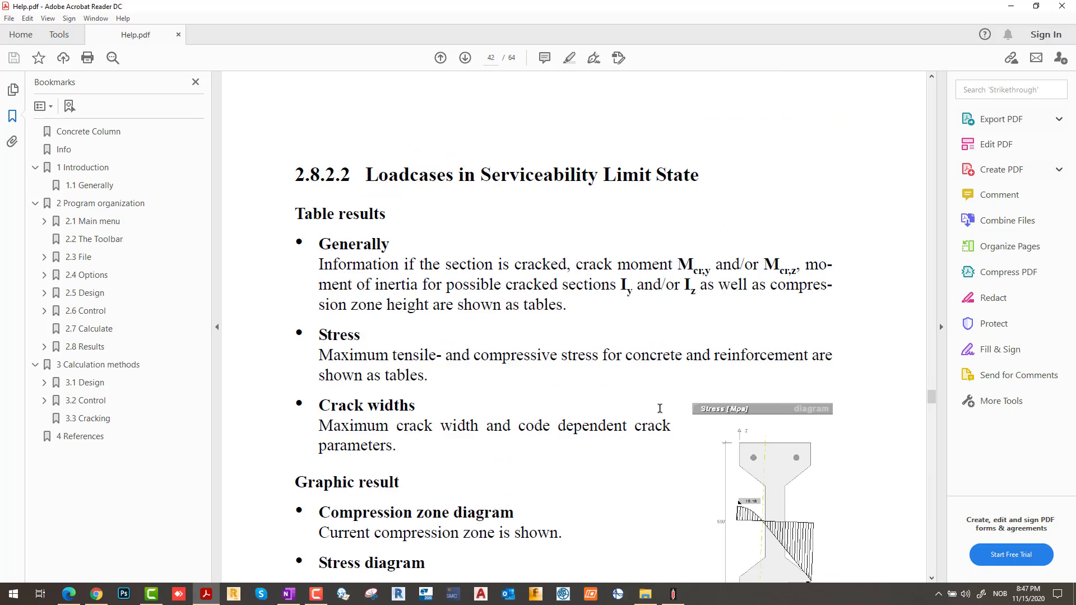
scroll(660, 409, down, 10)
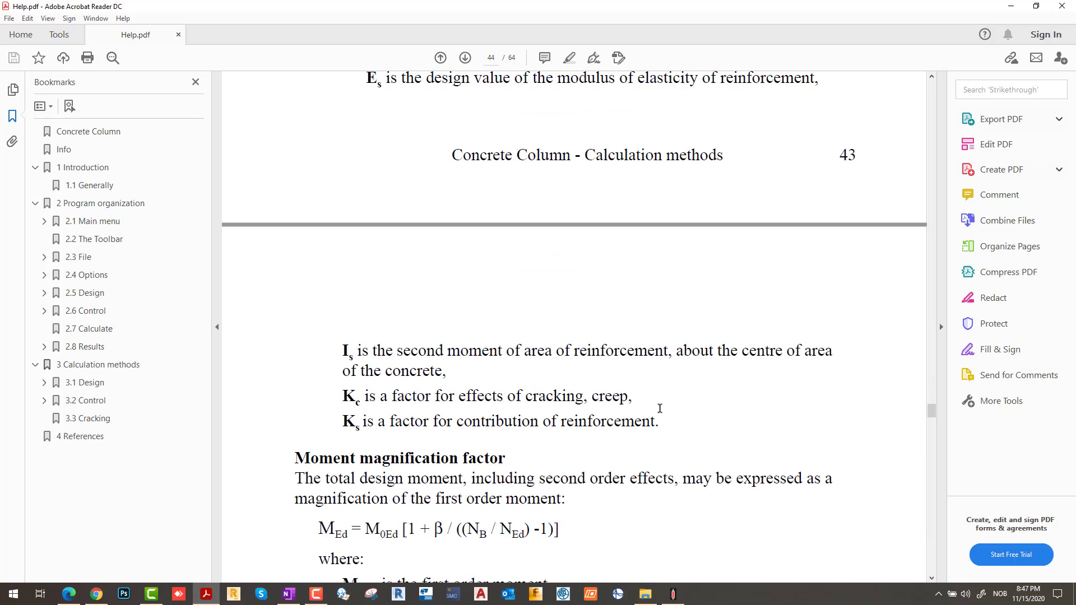
- Read the manual's Slender bending design section and the 3.1.1.1 method based on nominal stiffness, highlighting both headings
scroll(661, 413, up, 5)
scroll(660, 413, up, 5)
scroll(659, 406, down, 5)
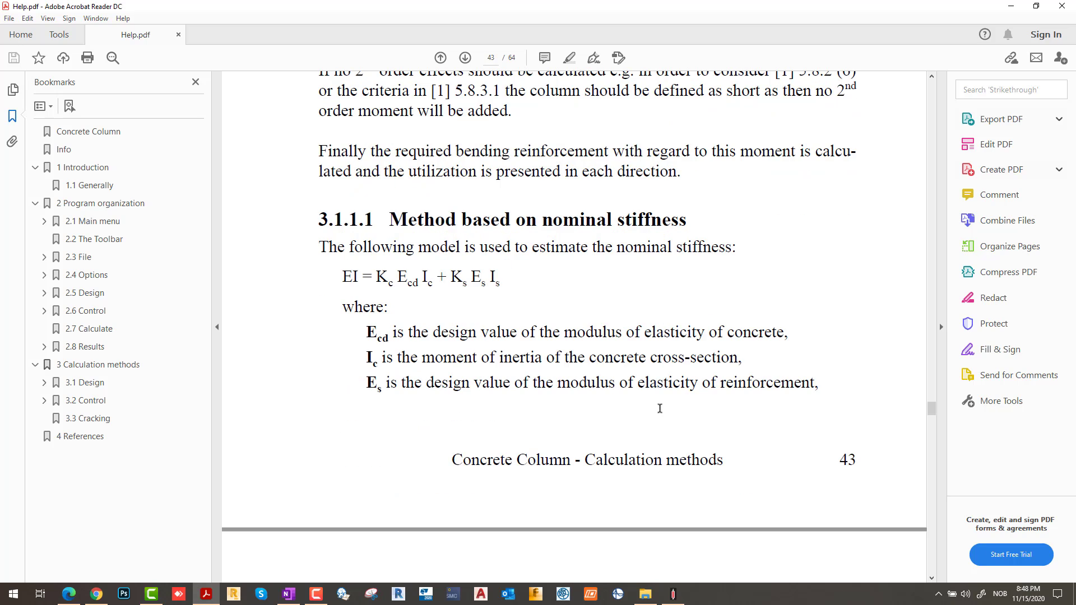
drag(677, 219, 404, 206)
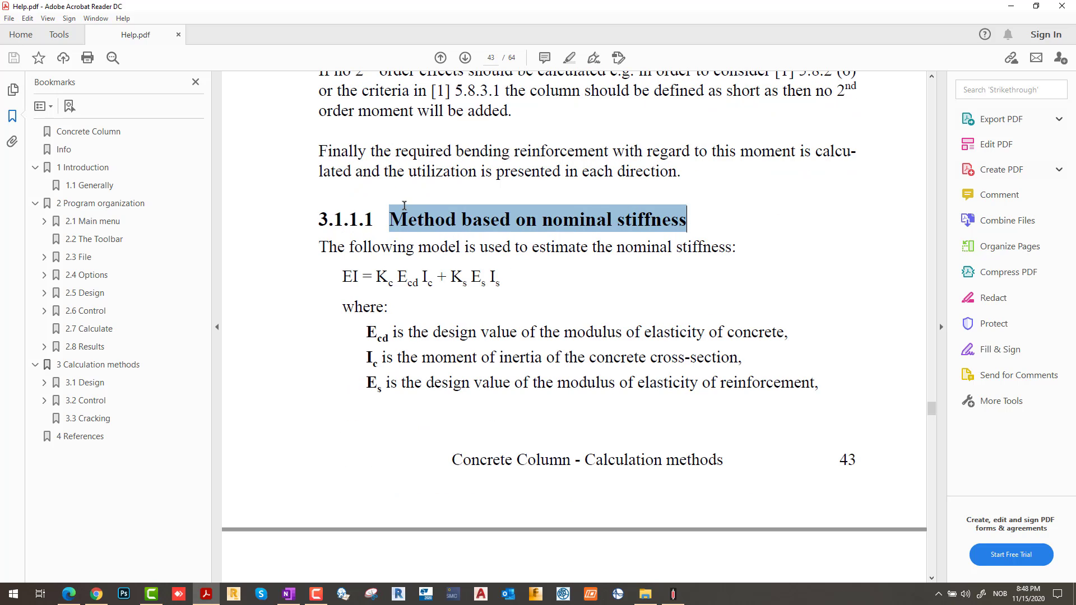
scroll(650, 225, up, 5)
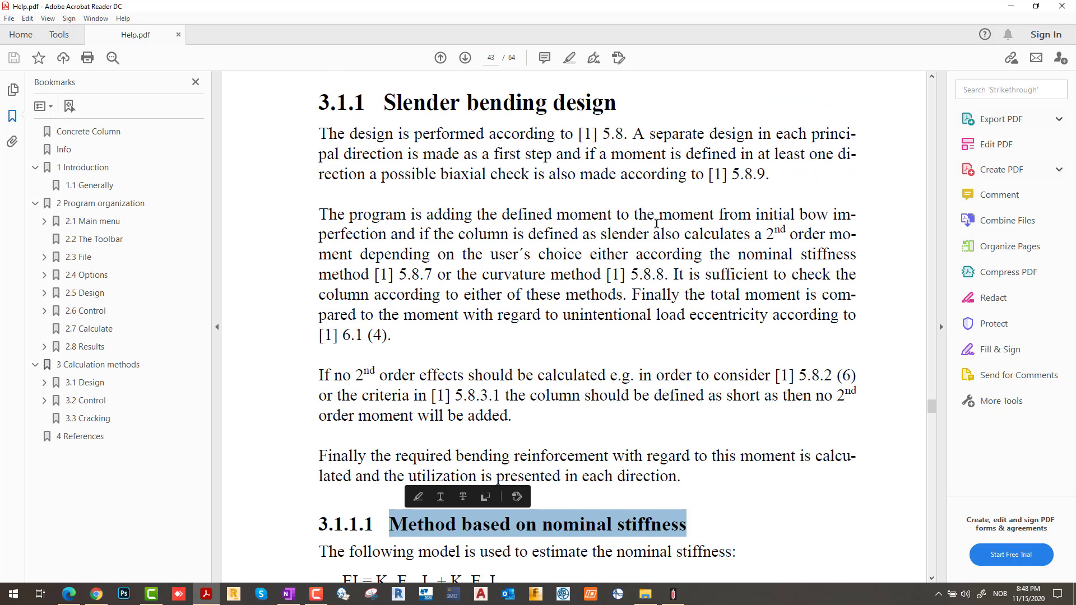
mouse_move(384, 97)
mouse_down()
mouse_move(619, 107)
mouse_move(606, 120)
mouse_up()
- Read the manual's 3.1.1.2 method based on nominal curvature and the bending reinforcement section, then return to the column calculation
scroll(541, 254, down, 10)
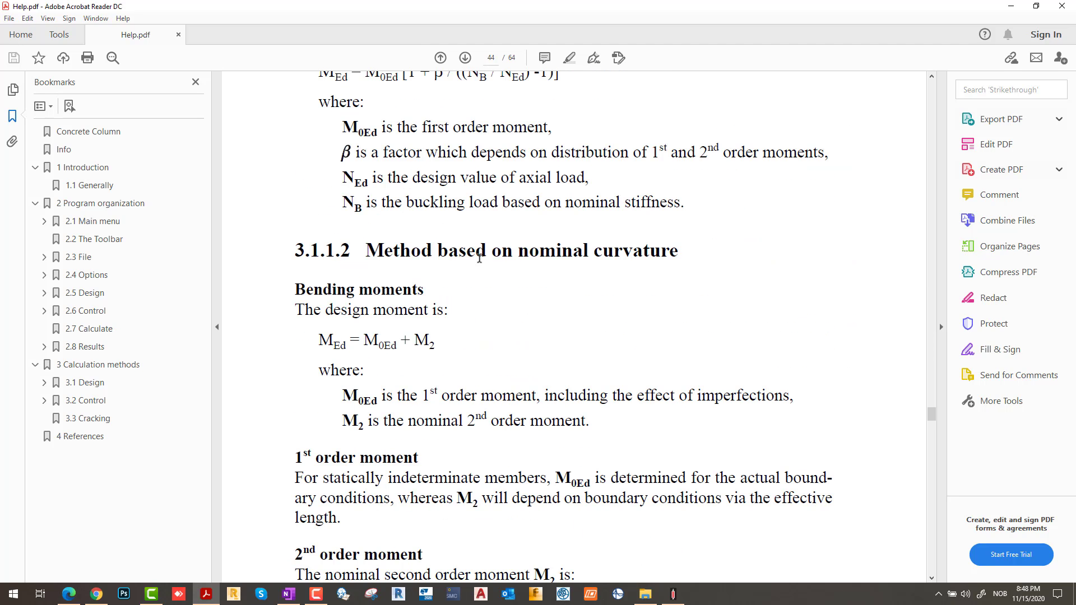
drag(359, 250, 667, 257)
scroll(442, 269, down, 15)
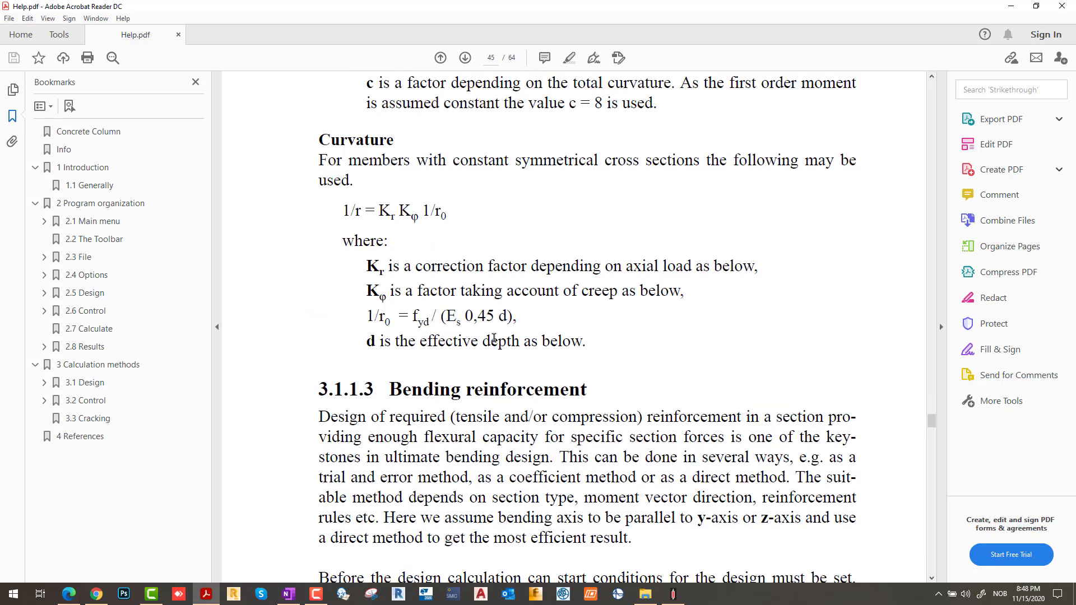
scroll(505, 367, down, 20)
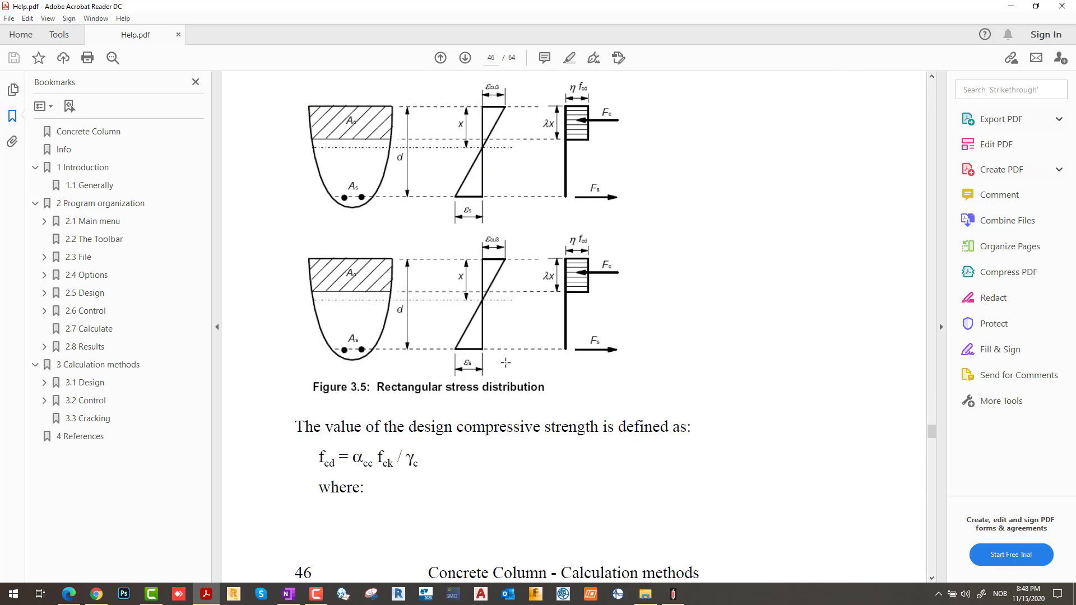
scroll(505, 367, up, 15)
scroll(506, 367, up, 3)
click(1010, 7)
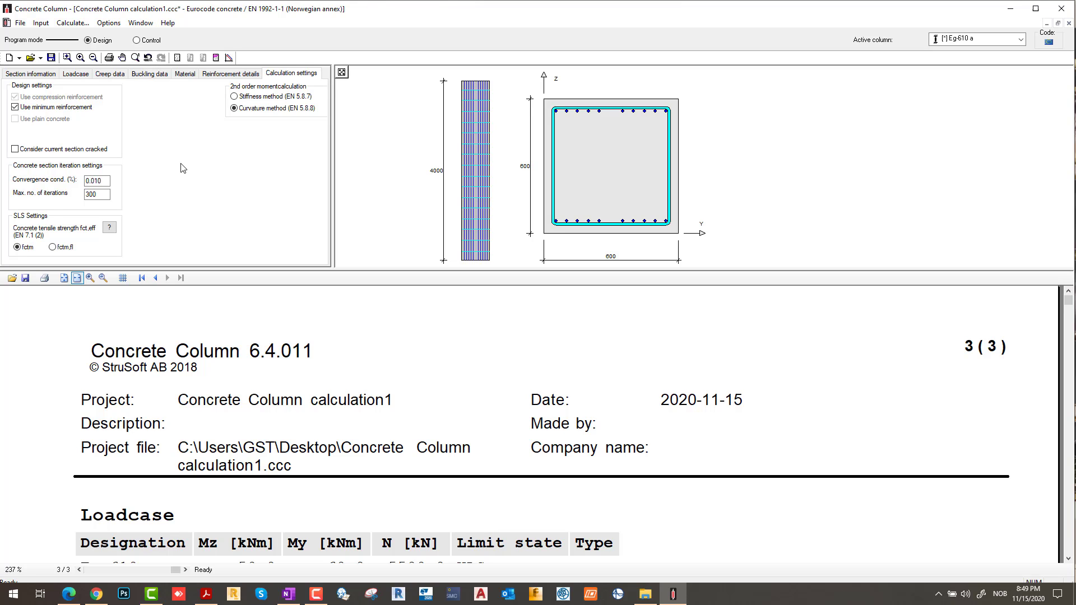
- Review the table, picture and title settings of the Standard printout layout template and close the template dialogs without changes
click(20, 23)
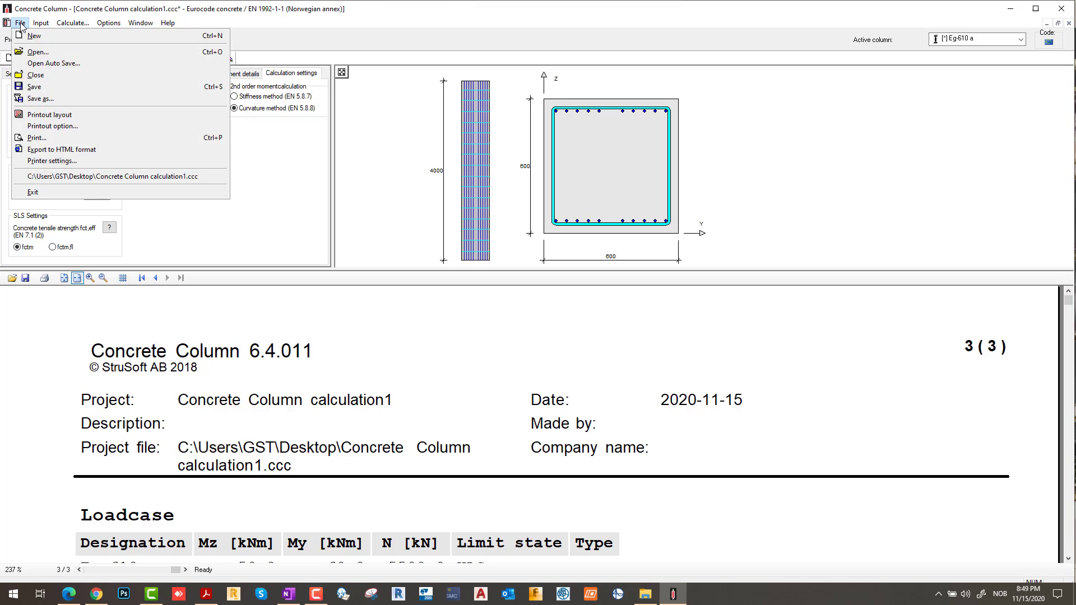
click(56, 122)
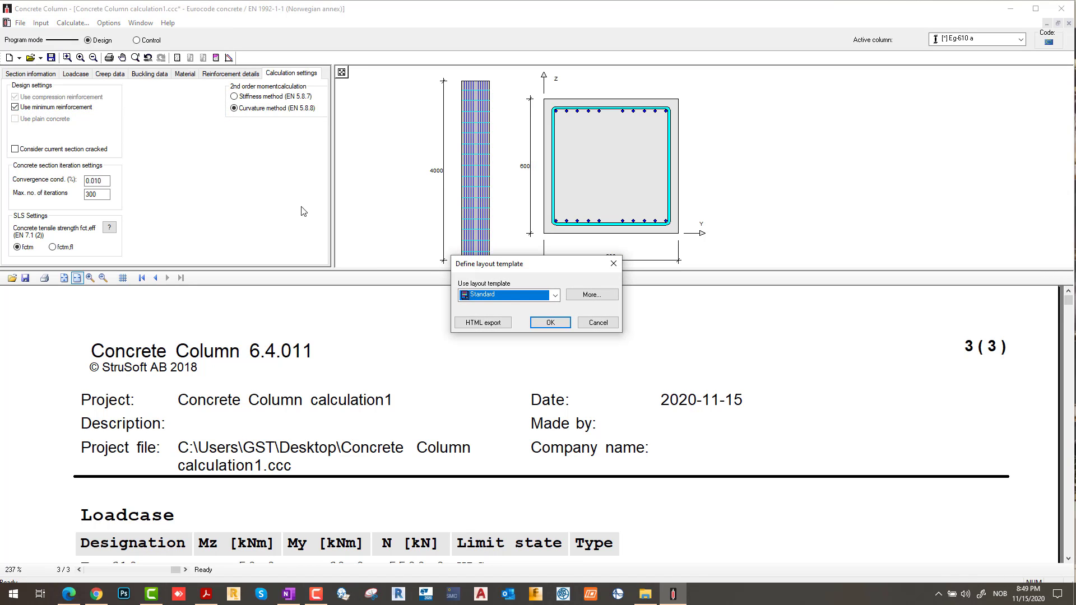
click(580, 294)
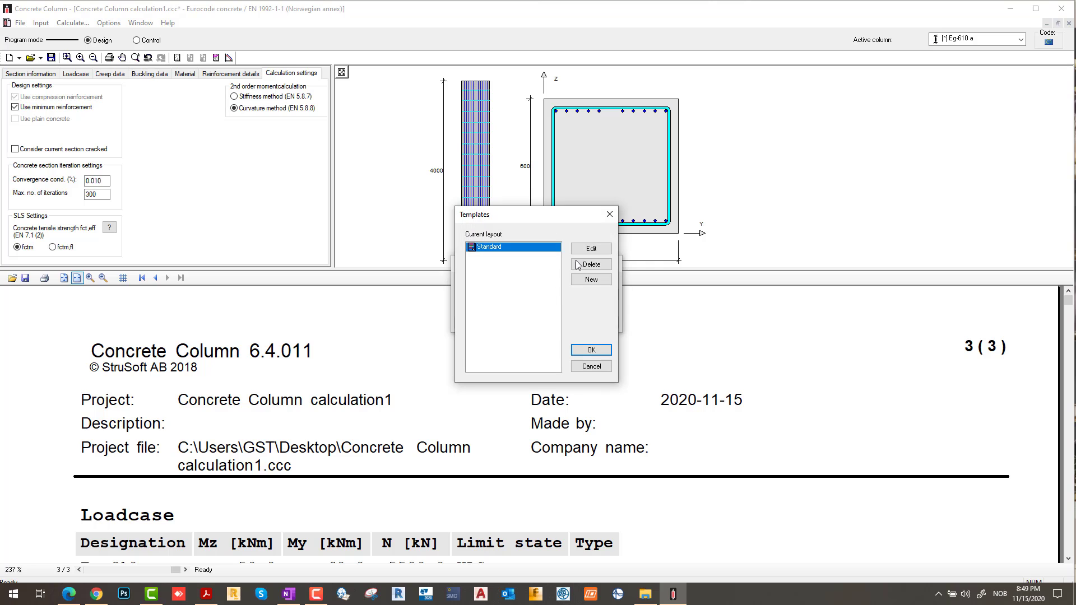
click(591, 248)
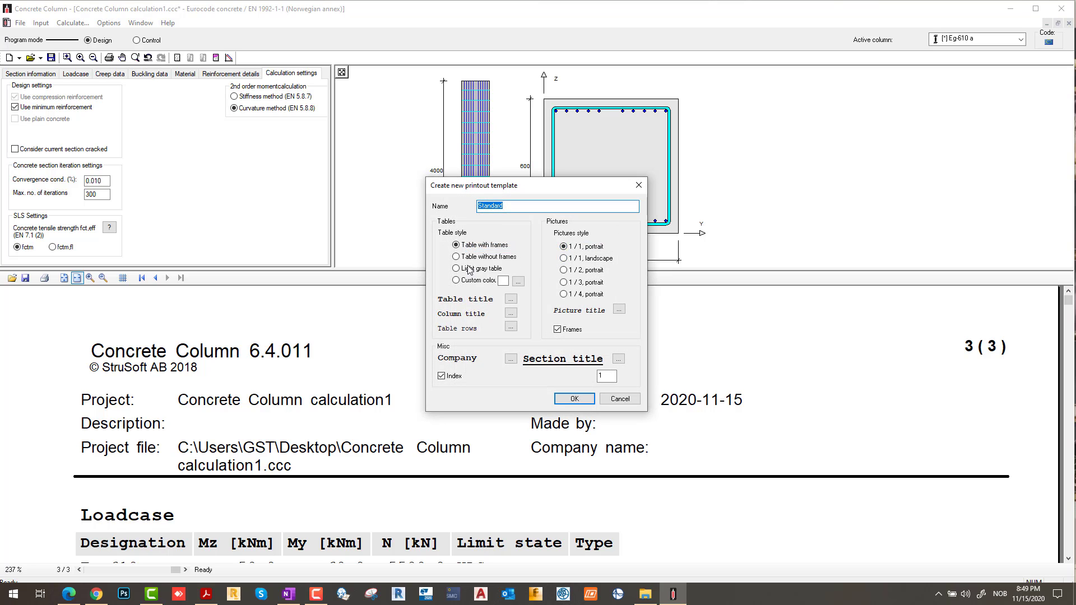
click(574, 398)
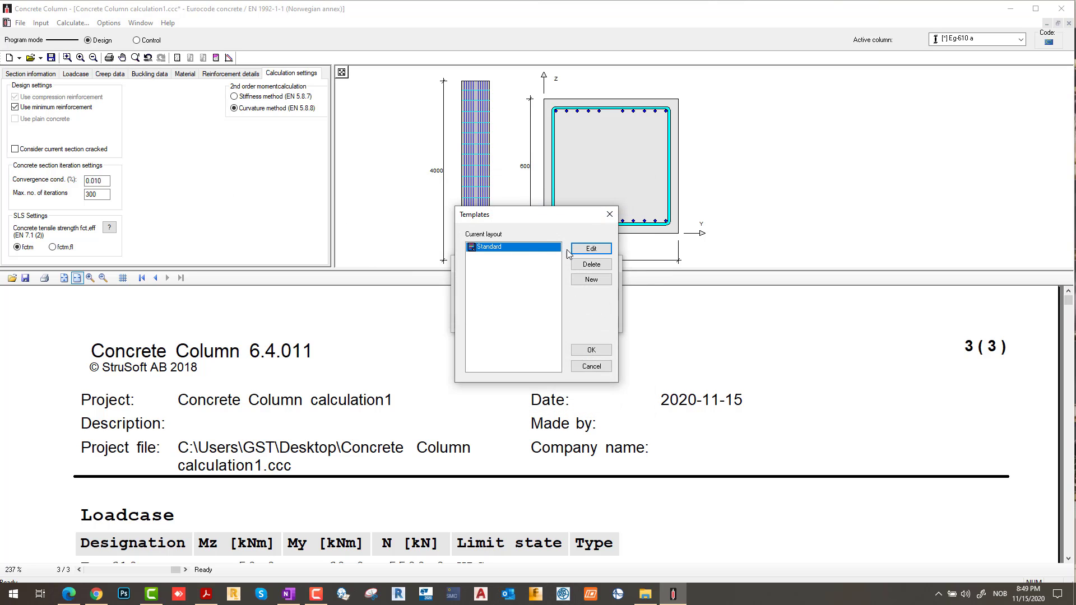
click(609, 214)
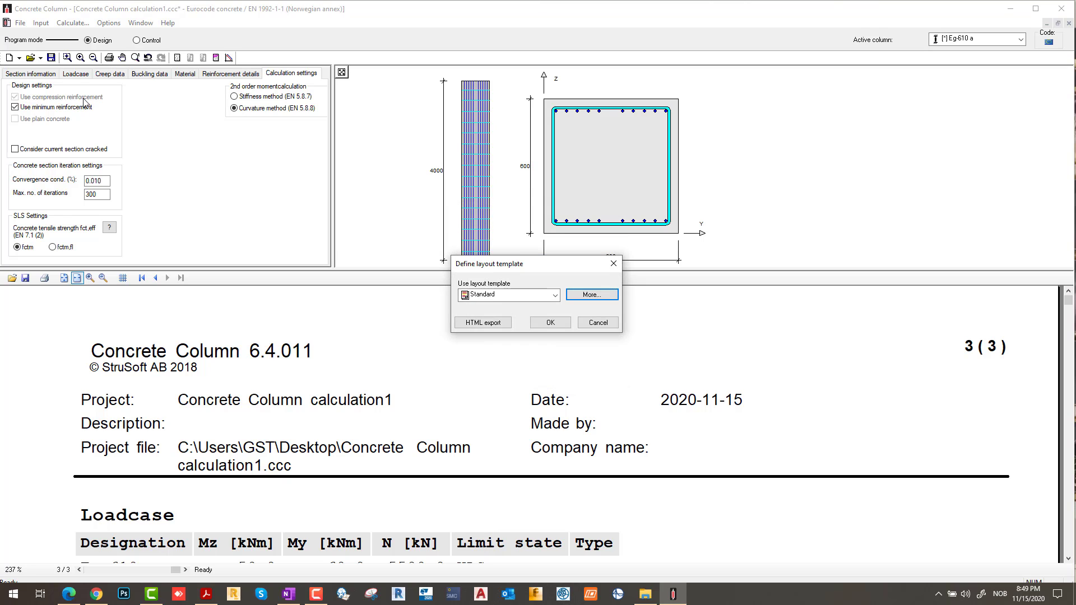
click(611, 263)
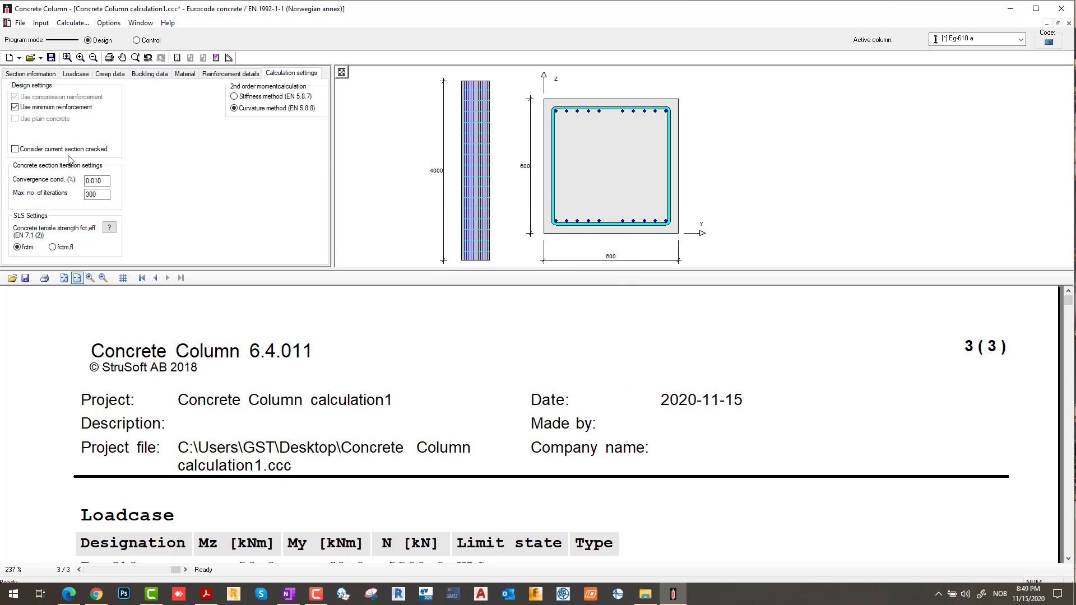
- Print all pages of the report to Adobe PDF, save it on the Desktop as "CONCRE~1 - Concrete Column 6.4.pdf" and check its contents
click(45, 278)
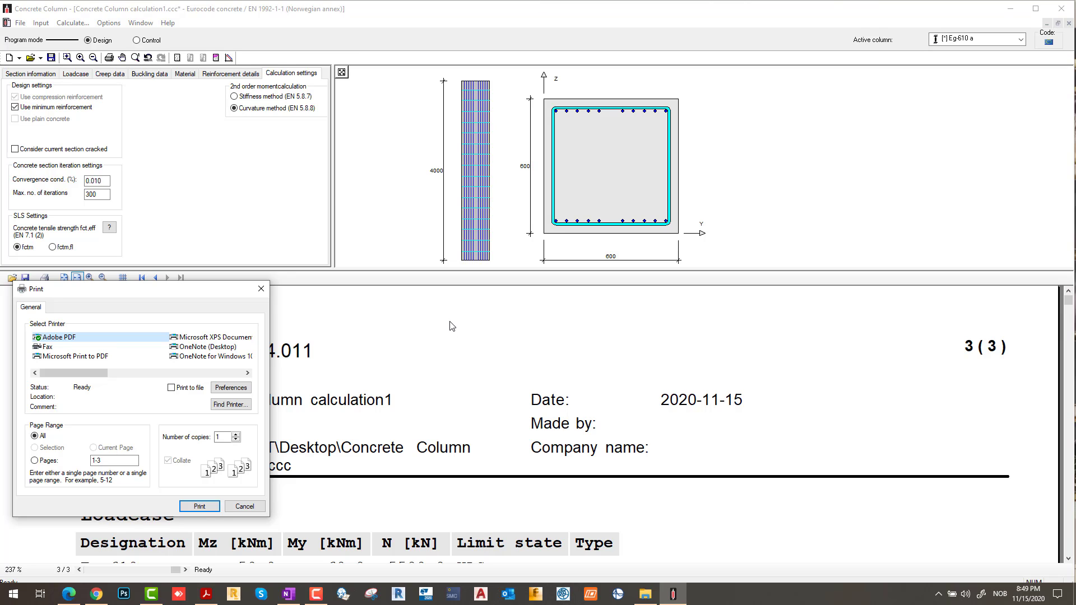
click(199, 506)
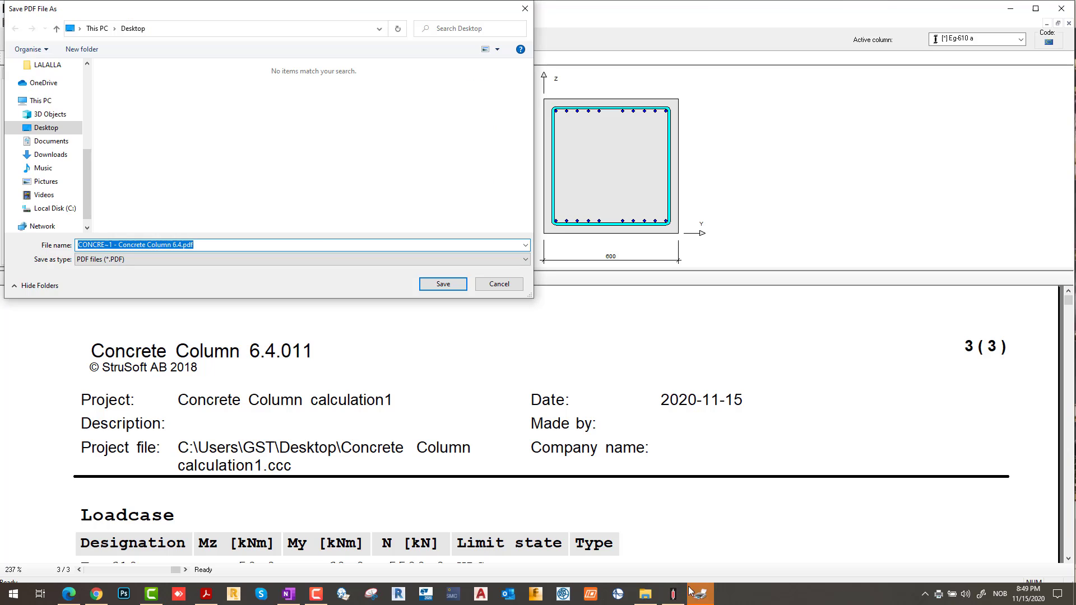
click(443, 284)
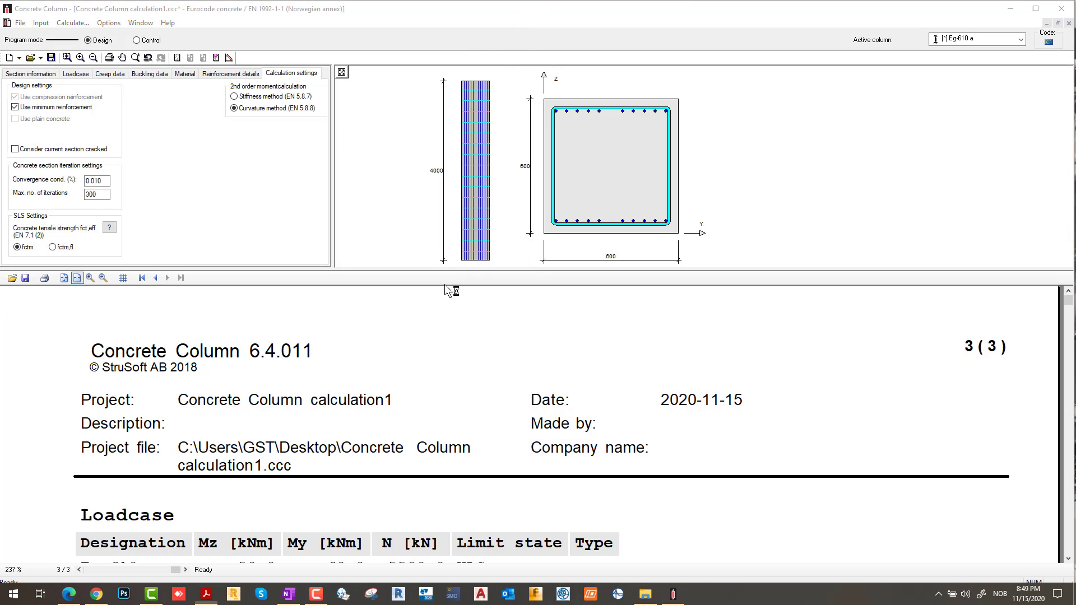
scroll(445, 277, down, 8)
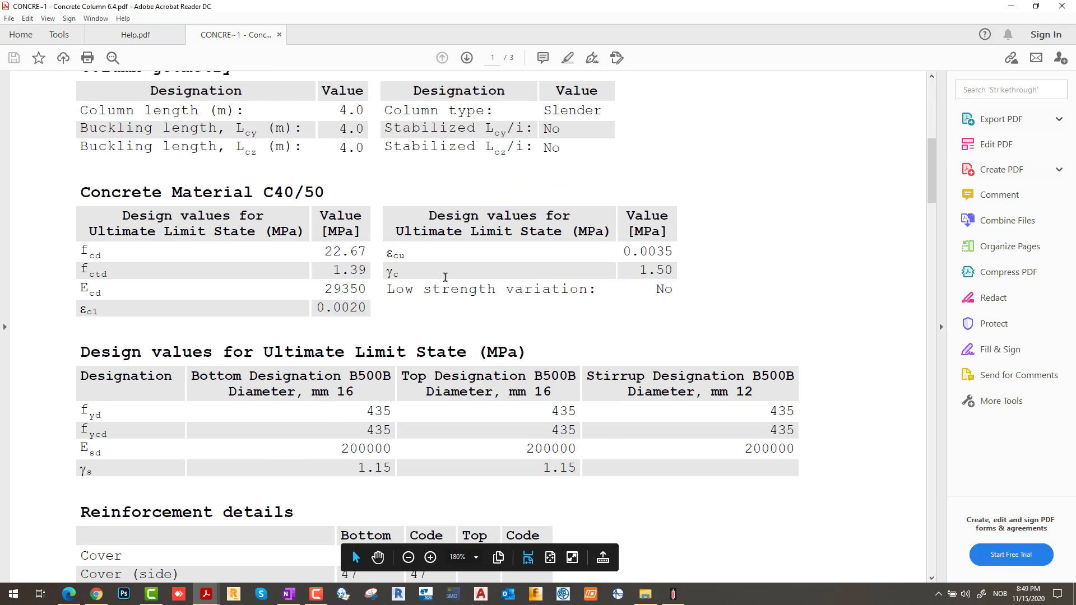
- Review the report's first page, marking the project header and the Concrete Material C40/50 and Design values for Ultimate Limit State headings
scroll(445, 277, down, 12)
scroll(445, 277, down, 5)
scroll(445, 277, up, 5)
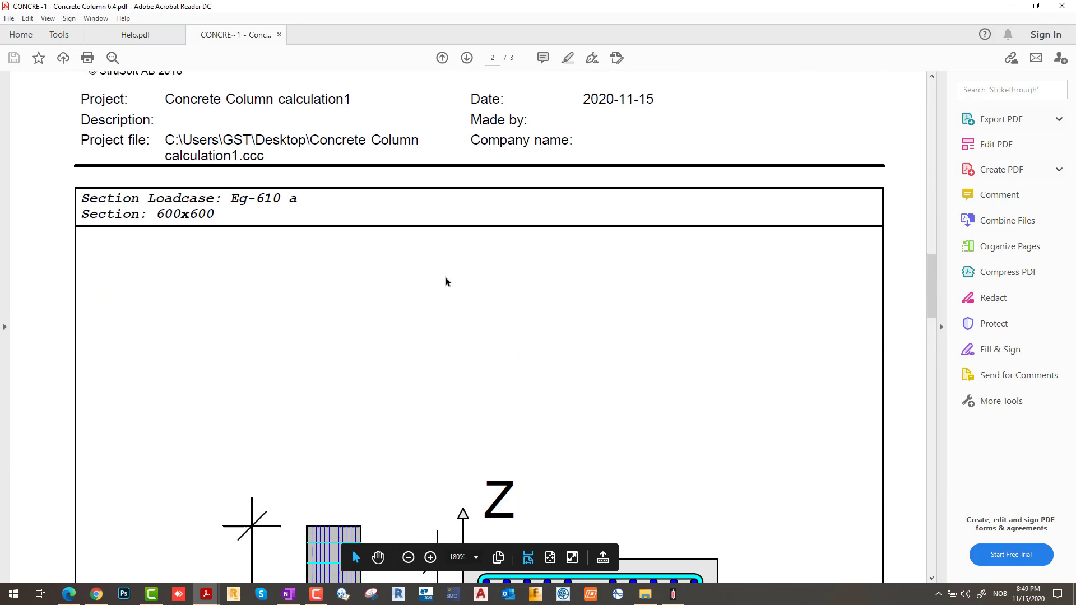
scroll(445, 277, up, 20)
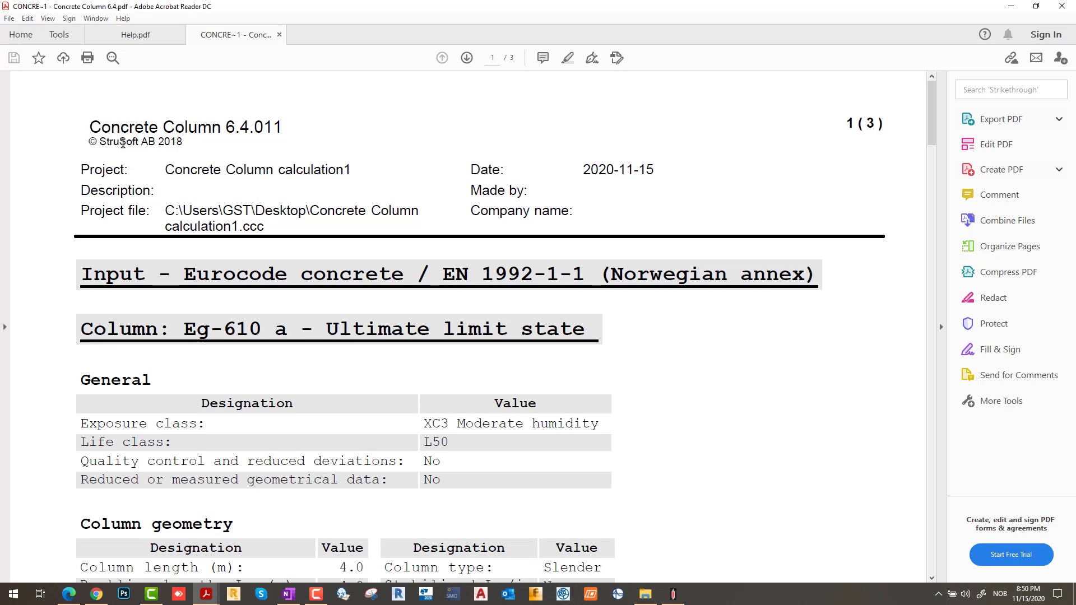
drag(90, 122, 273, 209)
scroll(291, 215, down, 10)
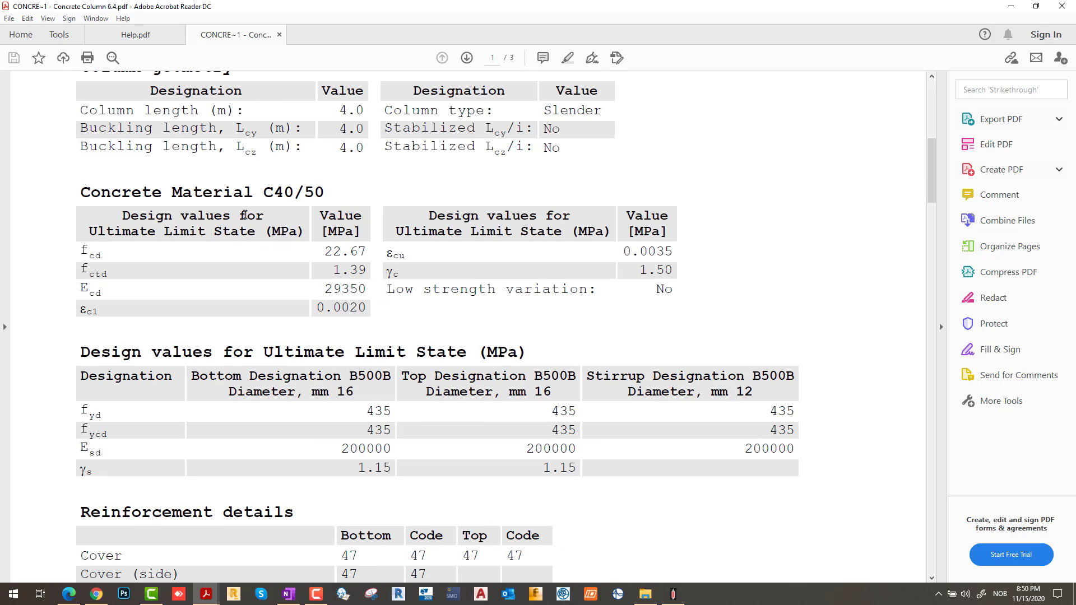
drag(80, 192, 330, 193)
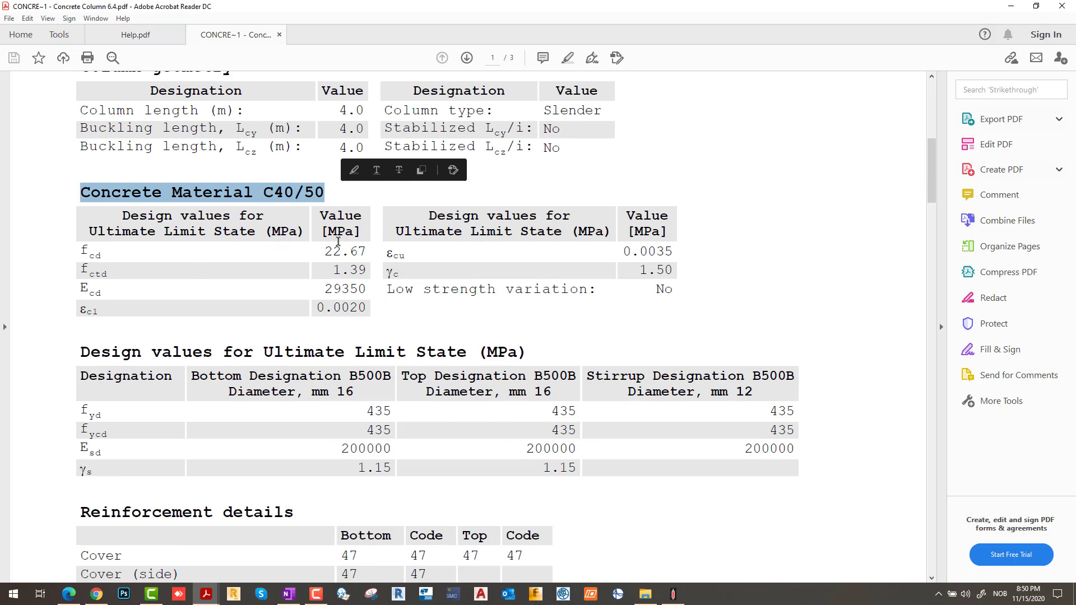
scroll(337, 241, down, 3)
drag(78, 198, 523, 200)
scroll(491, 267, down, 3)
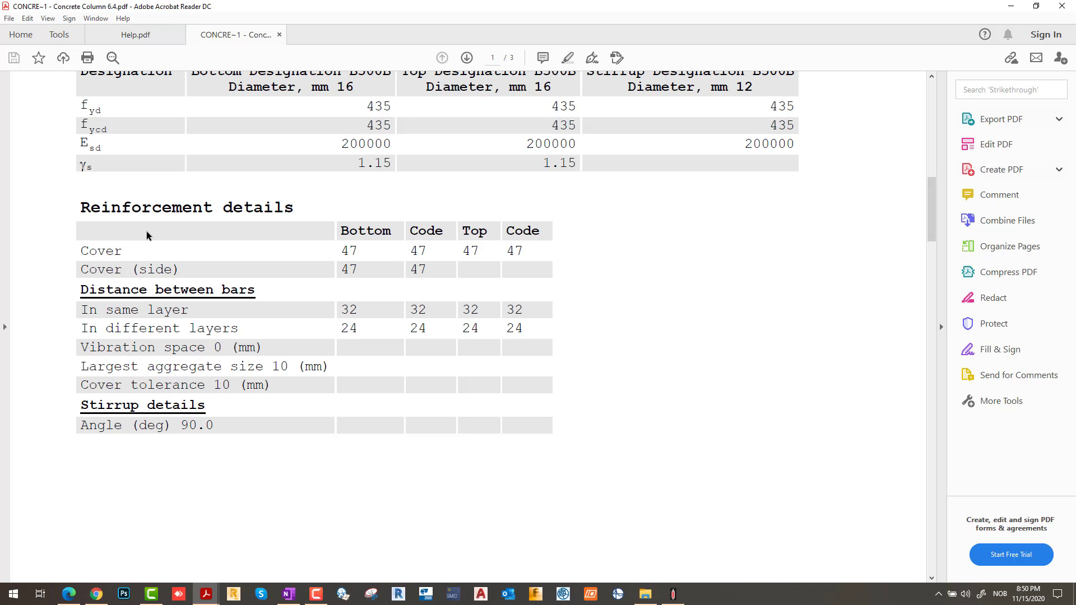
- Examine the report's reinforcement details, stirrup details and the column elevation and section drawing on page 2
scroll(218, 291, down, 10)
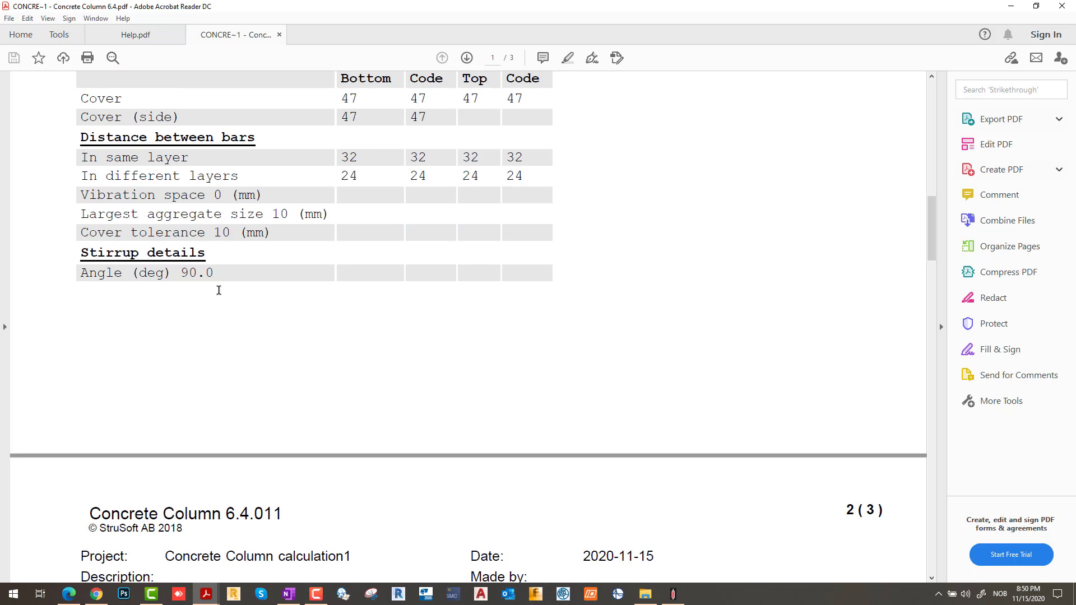
scroll(219, 294, down, 12)
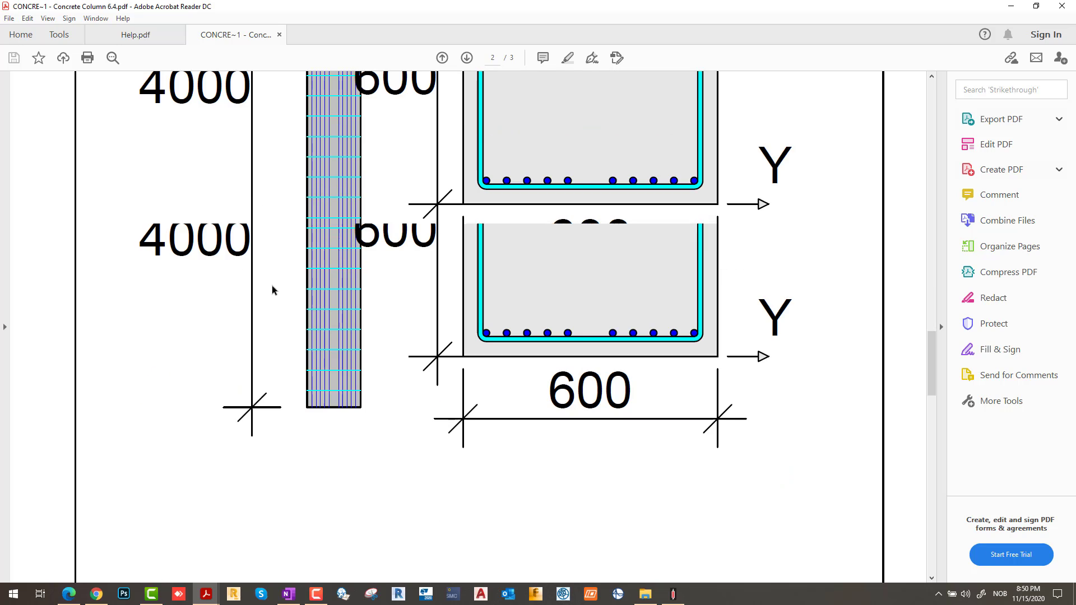
scroll(222, 284, up, 3)
scroll(370, 263, down, 5)
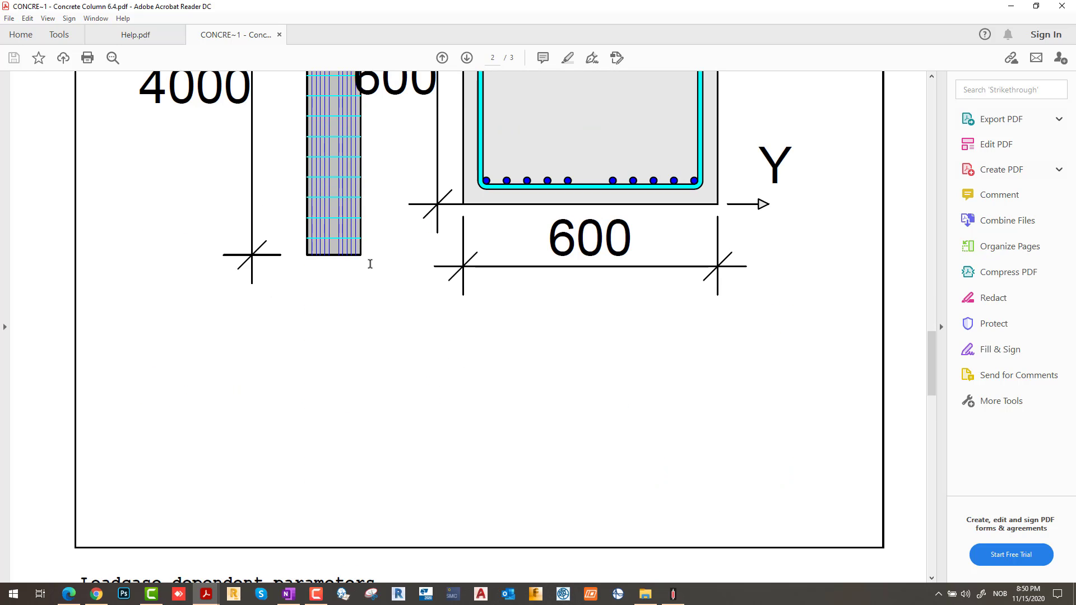
scroll(370, 263, down, 11)
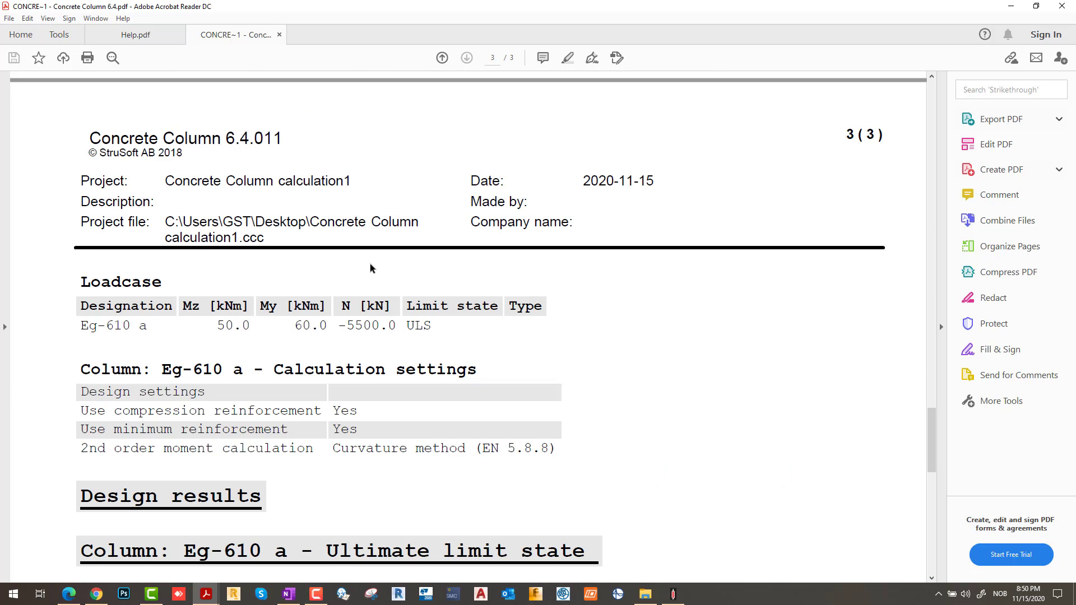
- Examine the loadcase, calculation settings, slender bending capacity, axial force capacity and minimum stirrups on page 3, then return to the report's first page
scroll(370, 267, down, 3)
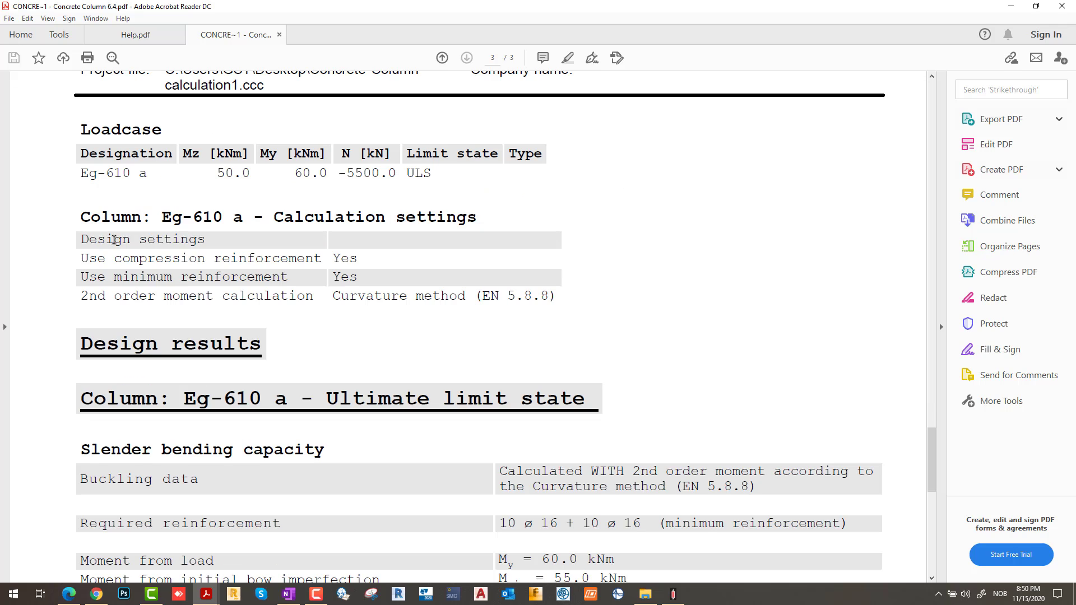
drag(74, 216, 480, 224)
scroll(427, 291, down, 10)
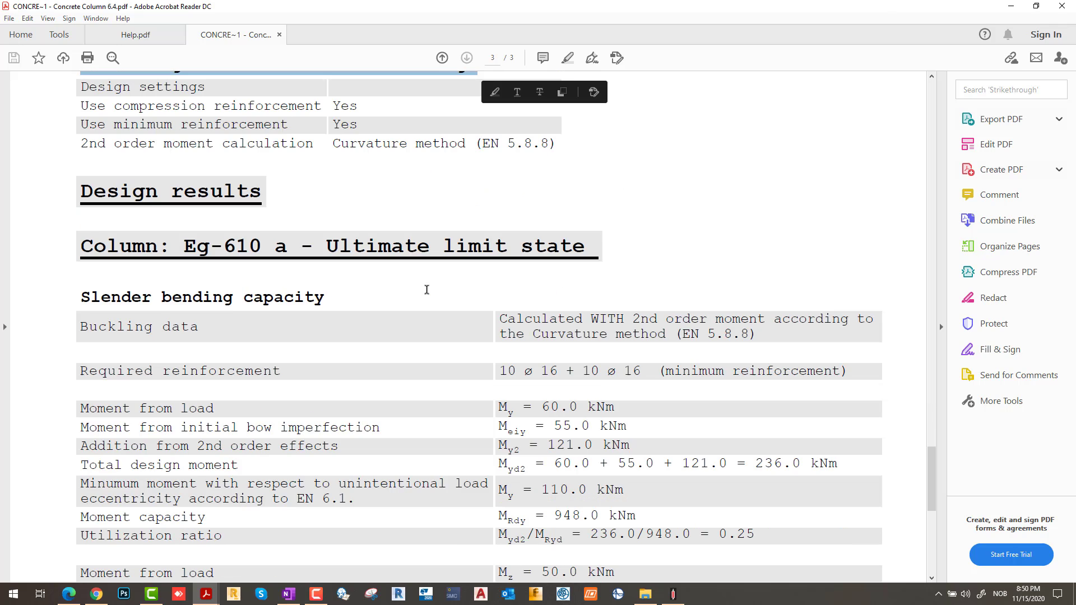
scroll(426, 289, up, 5)
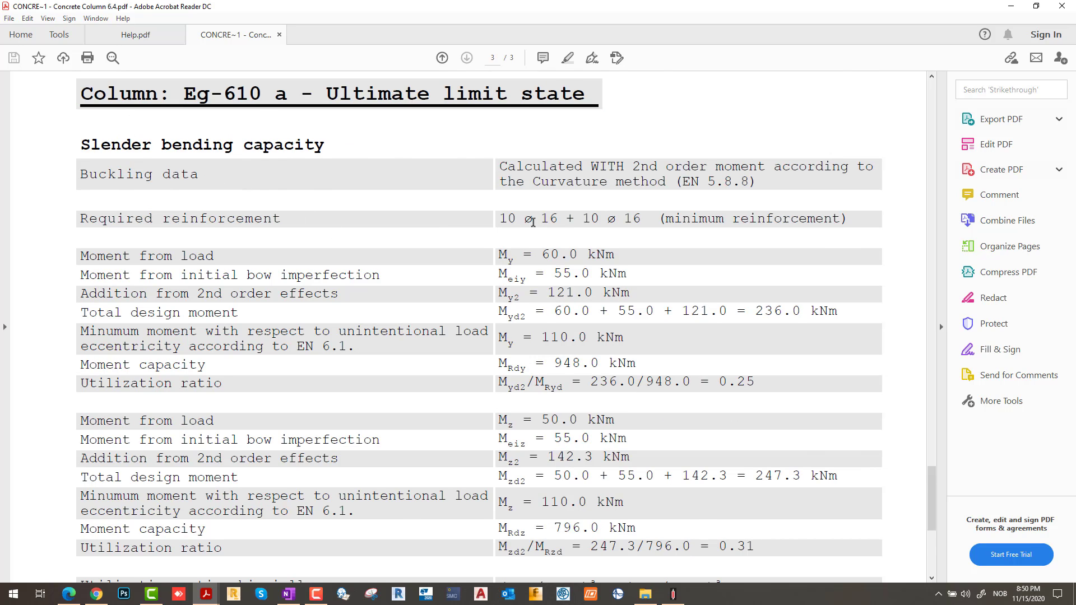
scroll(533, 223, down, 3)
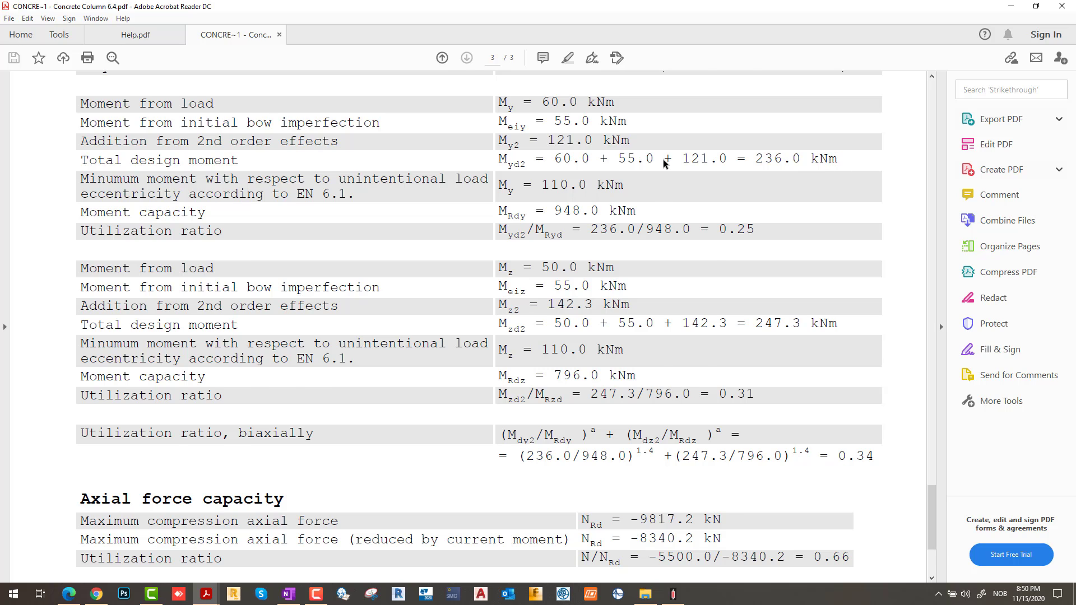
scroll(576, 231, down, 4)
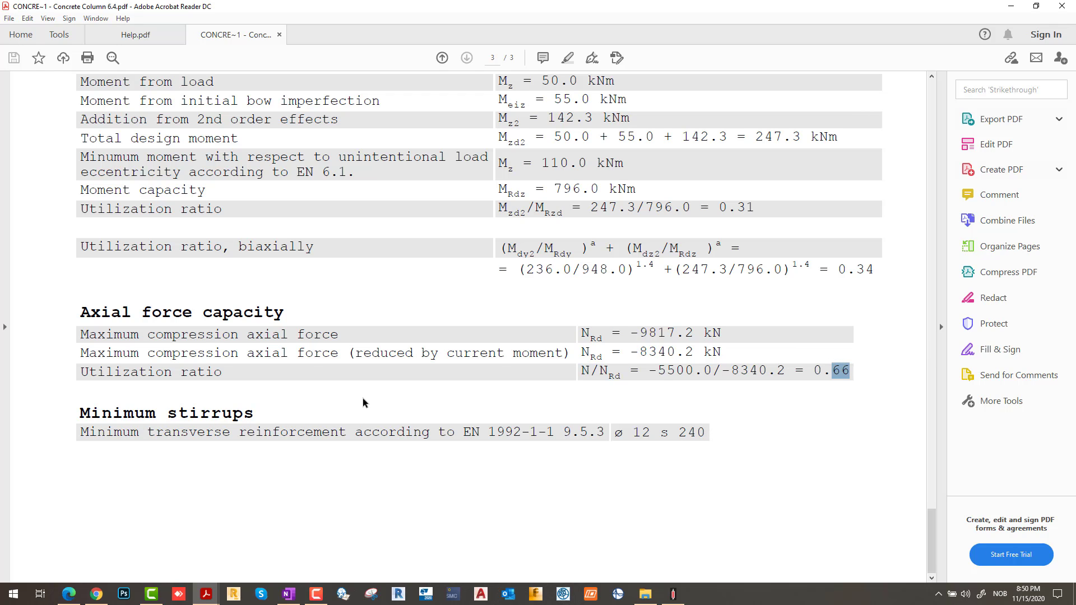
scroll(395, 410, up, 20)
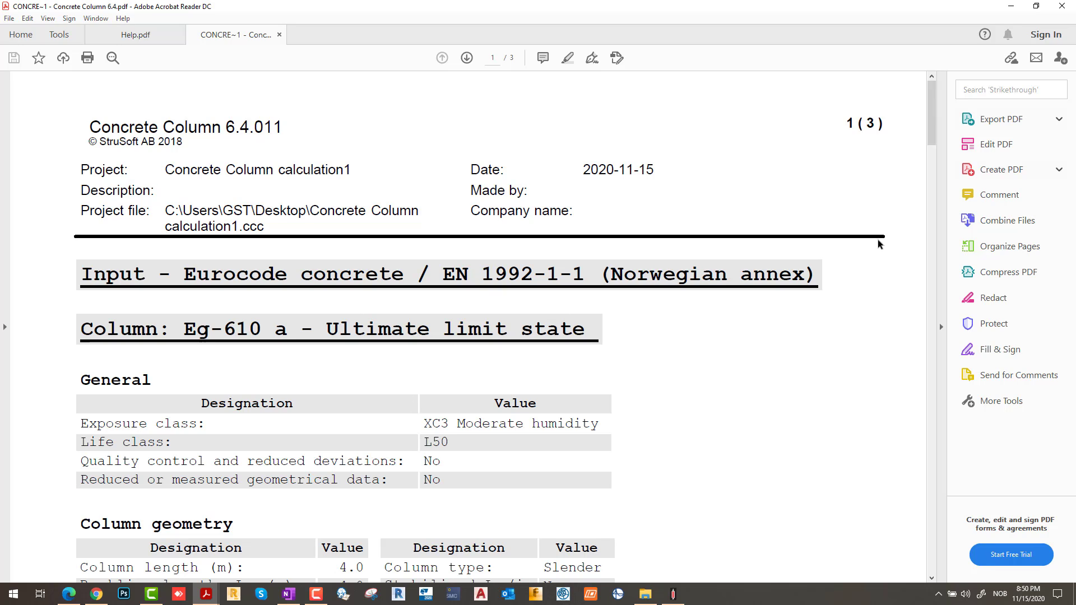
- Place a plain APPROVED stamp in the header area of the report's first page, above the date
click(1000, 194)
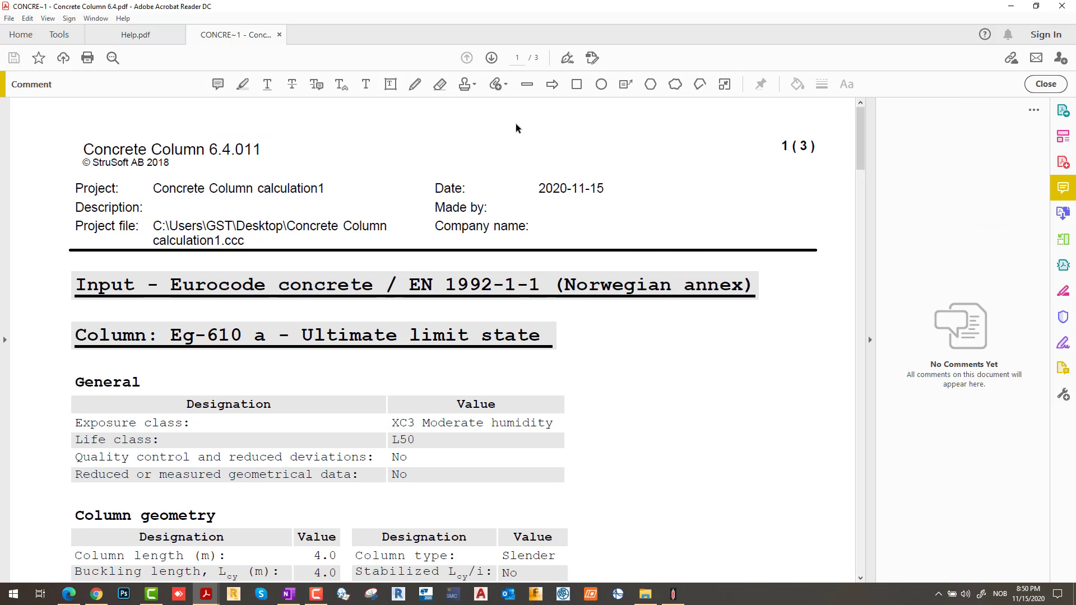
click(475, 84)
click(526, 106)
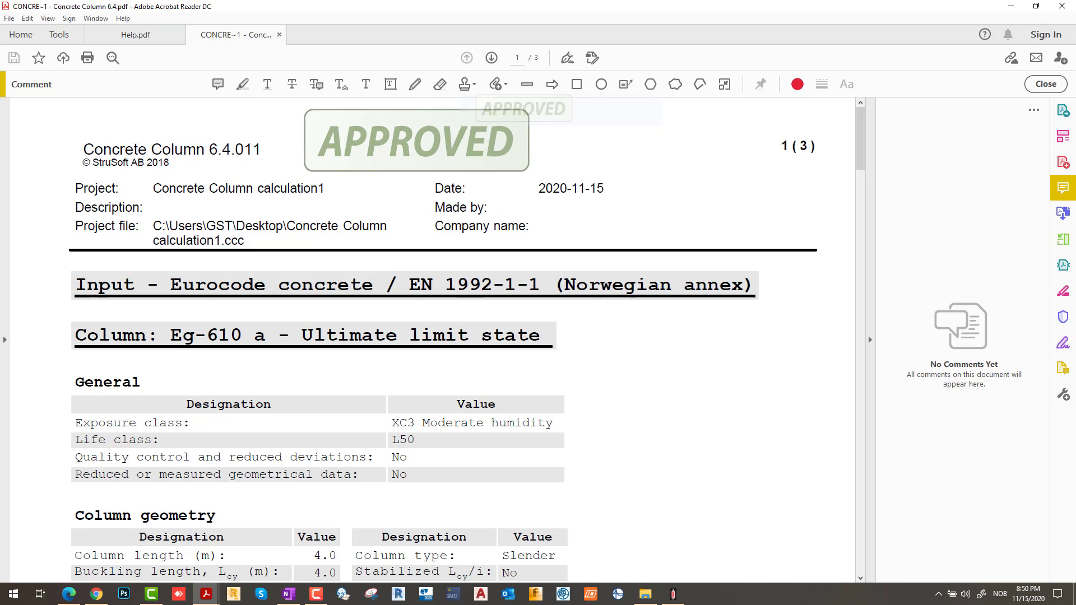
click(498, 144)
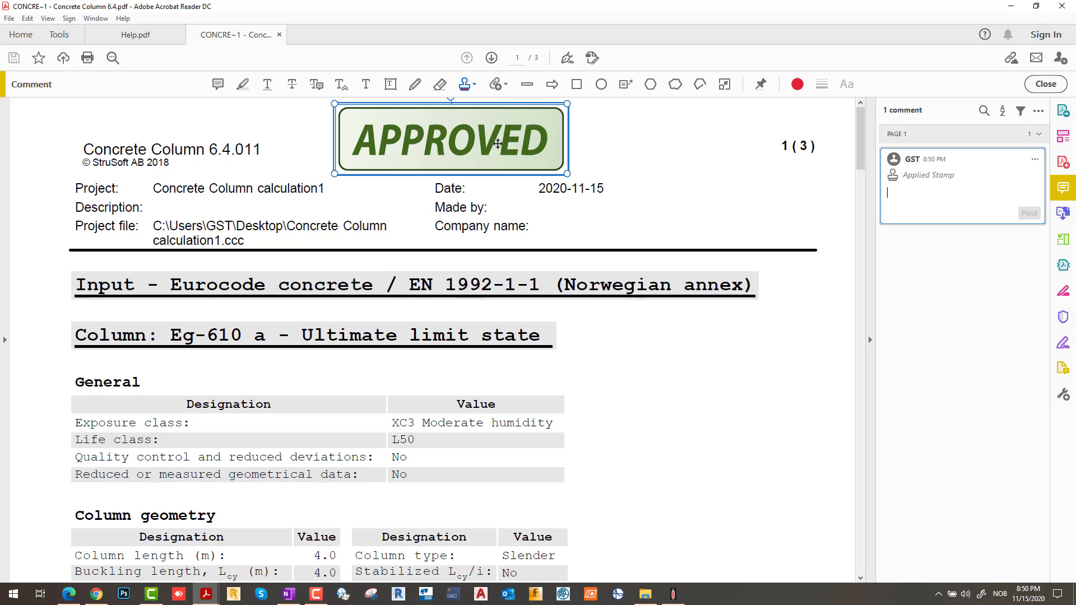
- Place a dynamic APPROVED stamp with reviewer, time and date directly below the plain APPROVED stamp on the first page
click(477, 85)
mouse_move(583, 190)
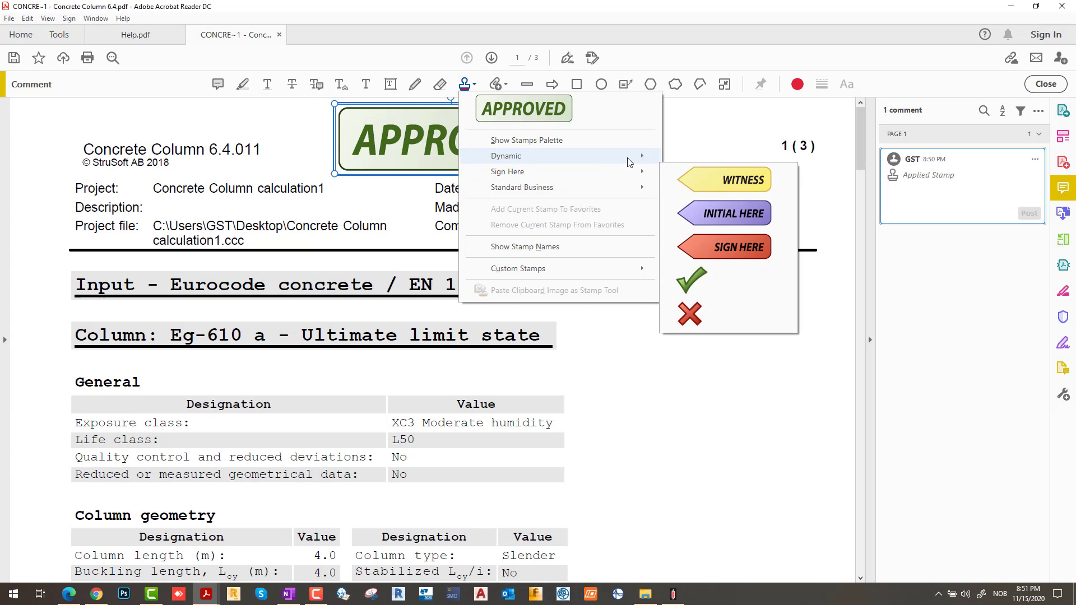
mouse_move(630, 163)
click(743, 260)
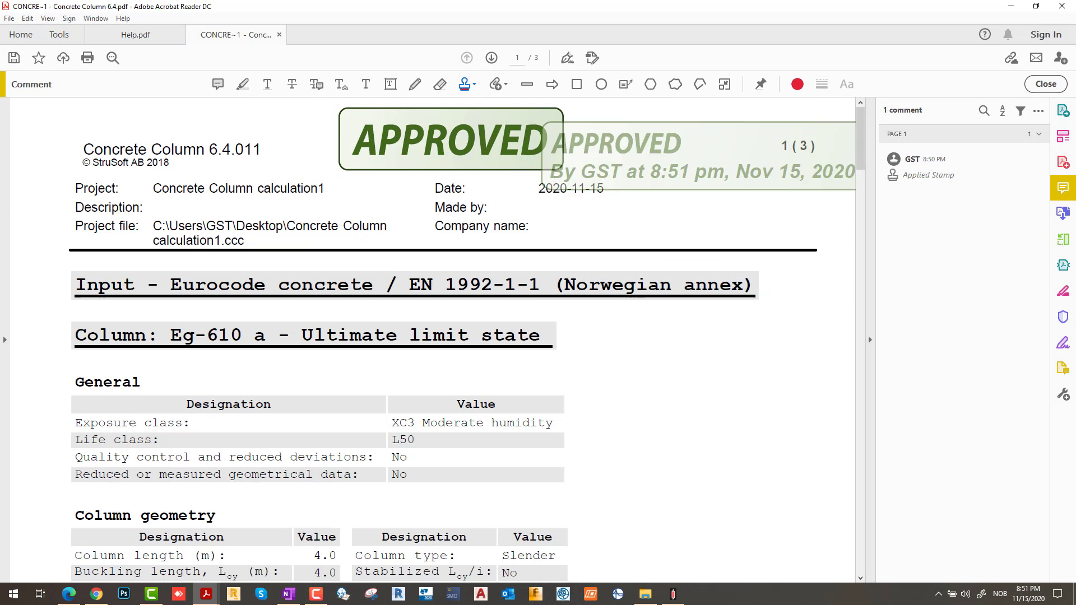
scroll(582, 336, down, 5)
scroll(648, 283, up, 5)
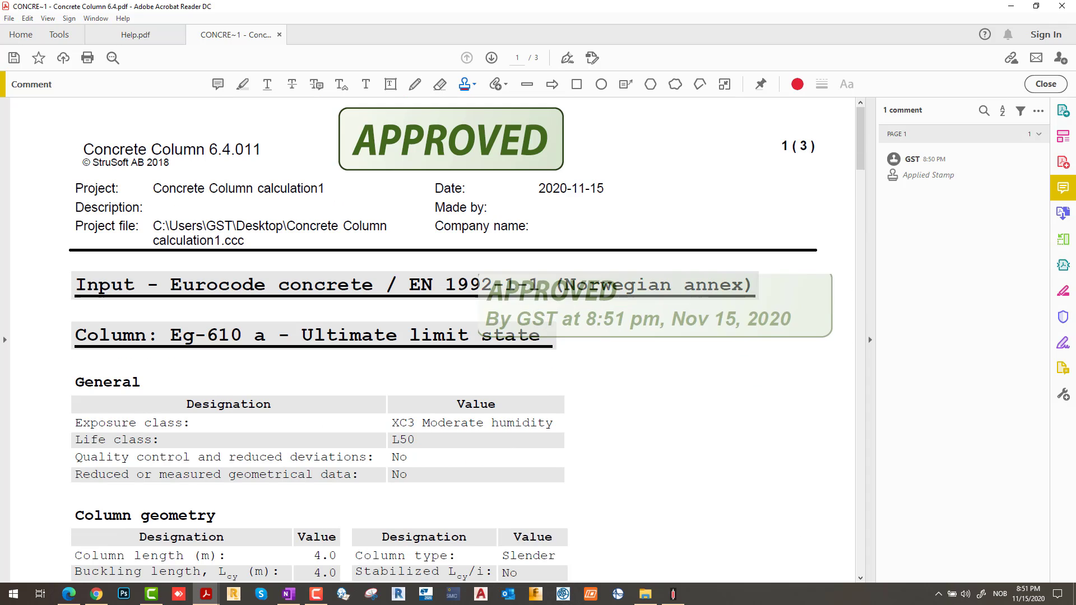
click(541, 209)
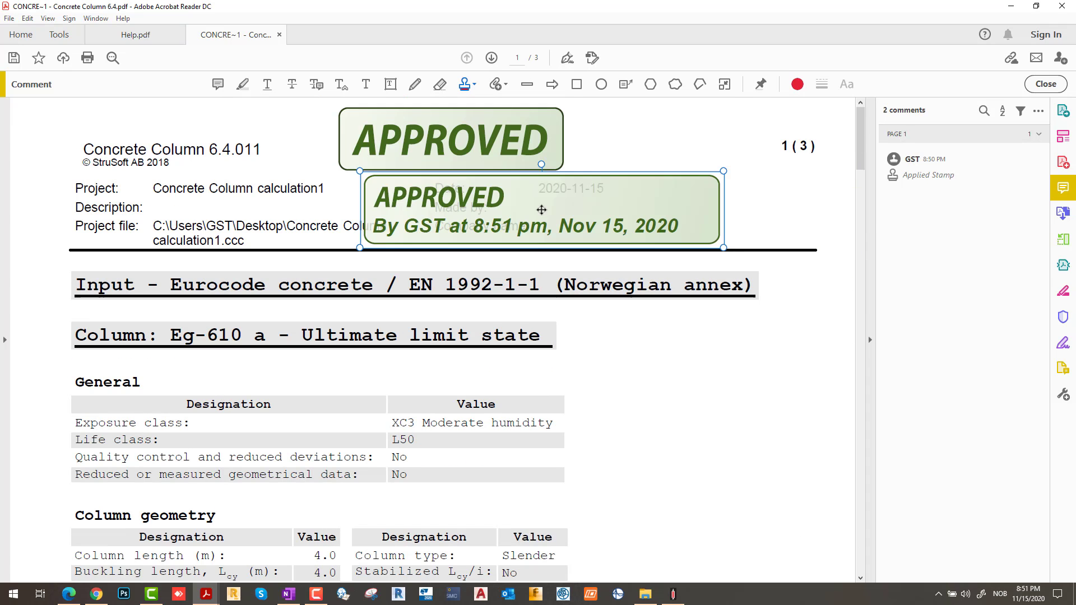
click(681, 384)
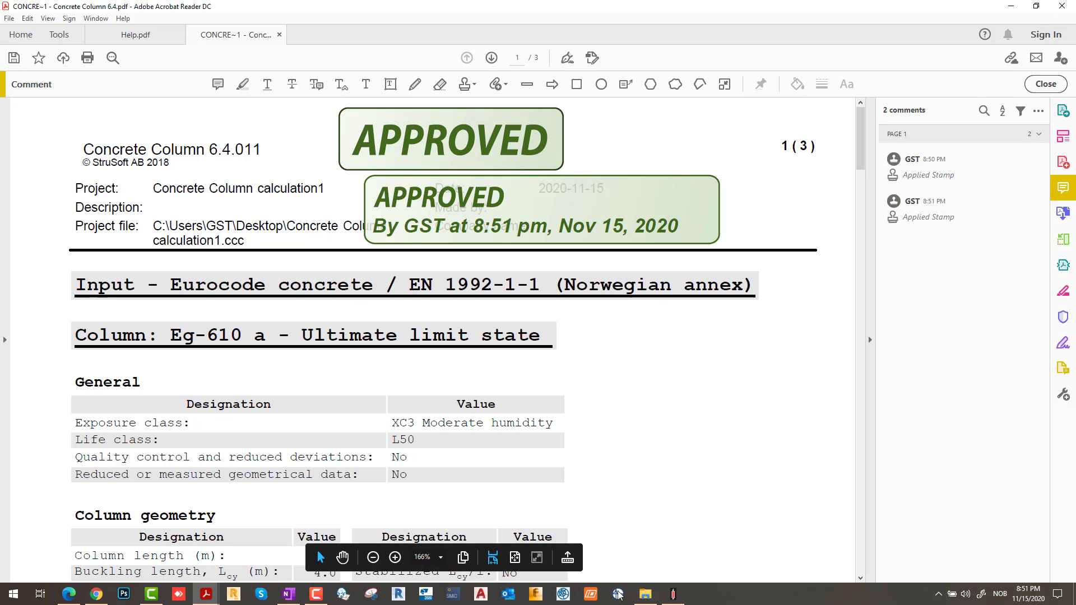
- Switch to Concrete Column, view the project's title information, accept the dialog and minimise the program window
click(674, 595)
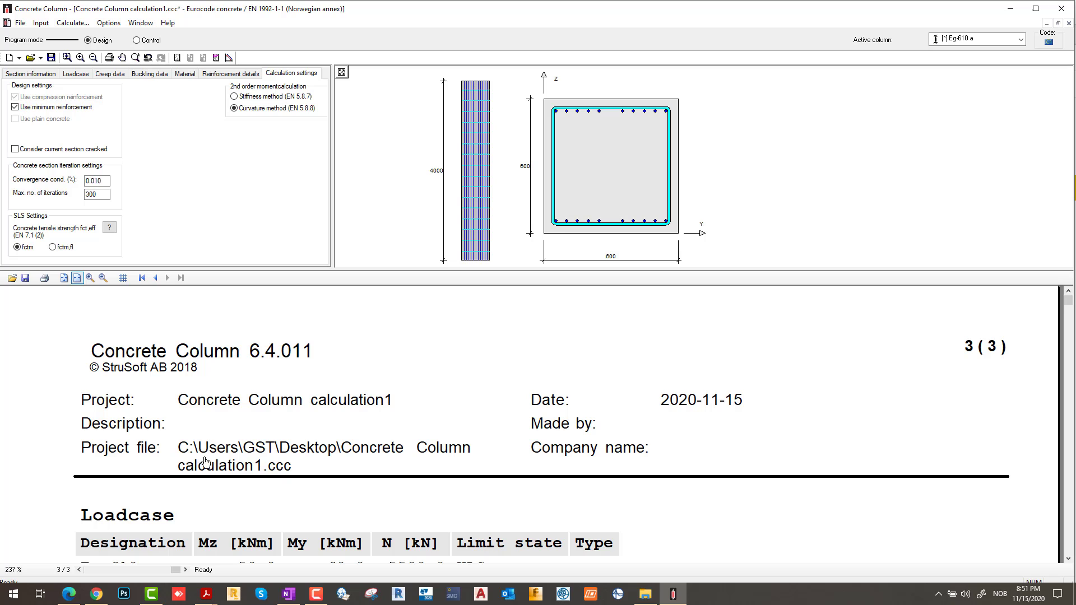
click(41, 23)
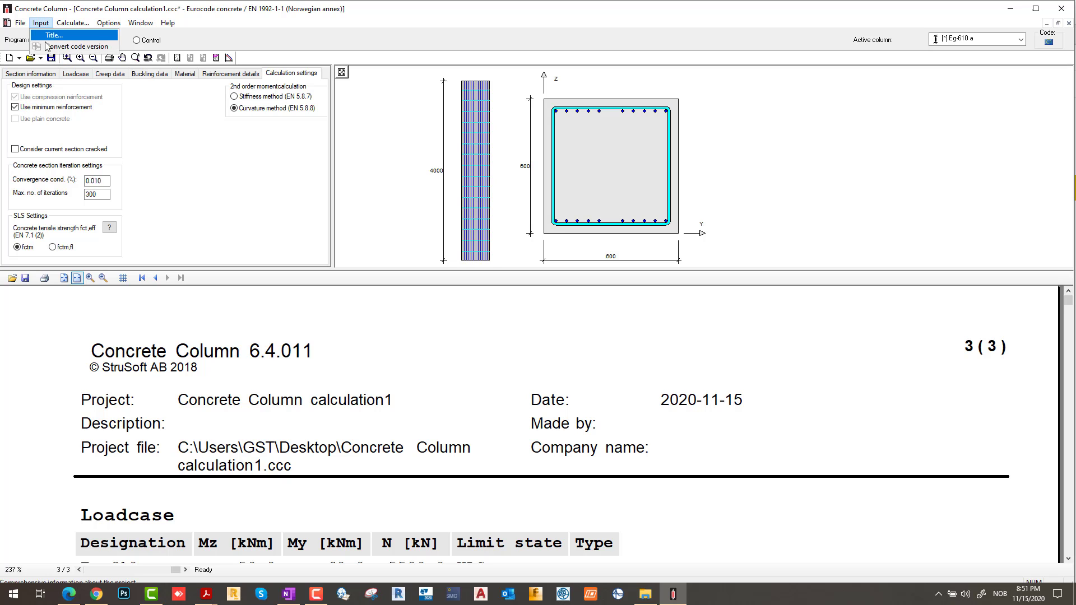
click(62, 32)
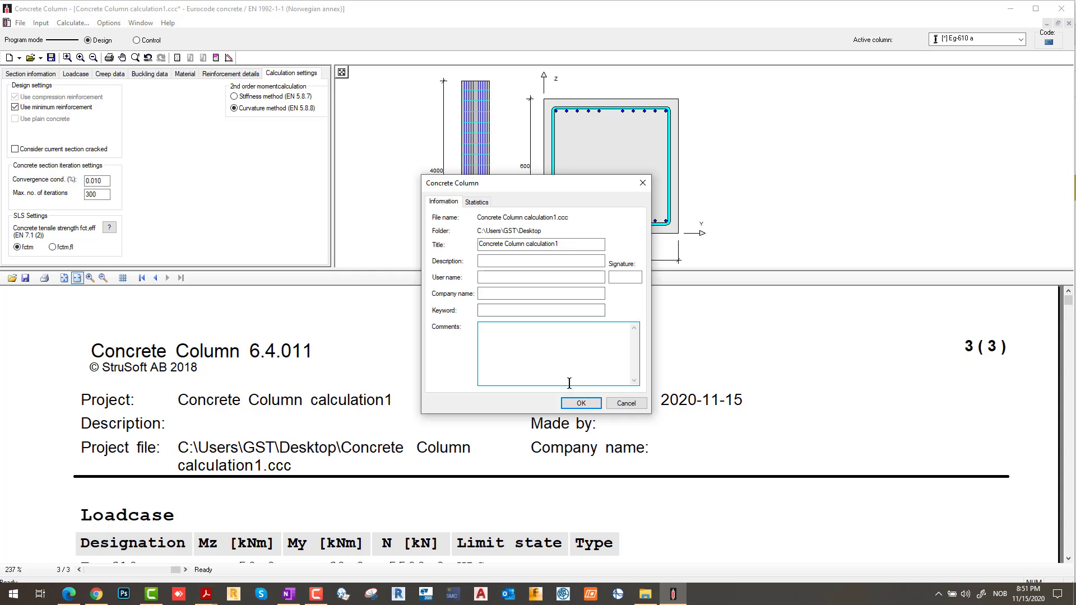
click(591, 408)
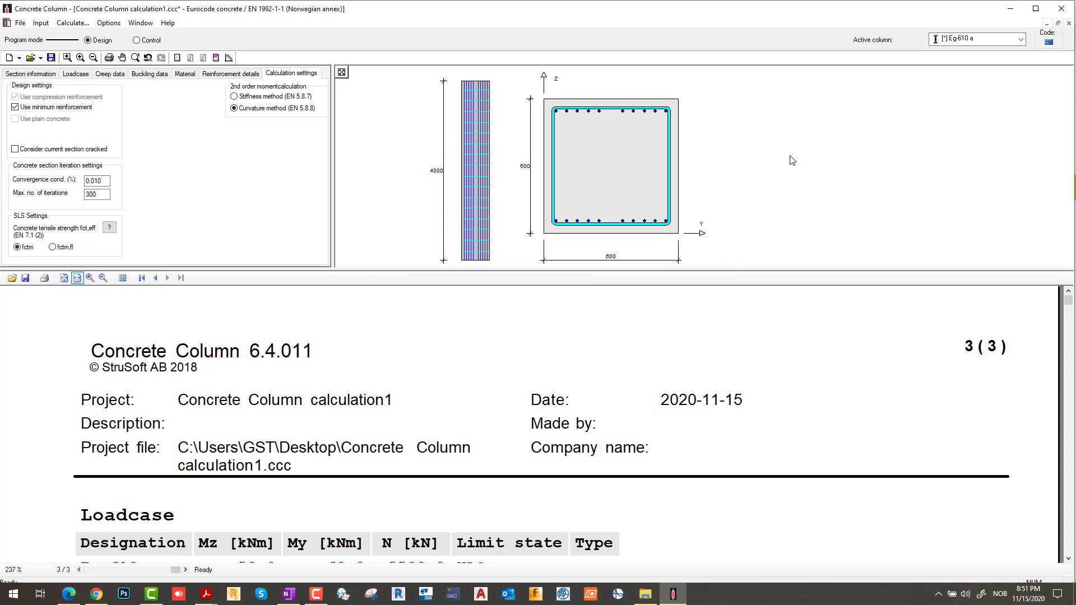
click(1012, 9)
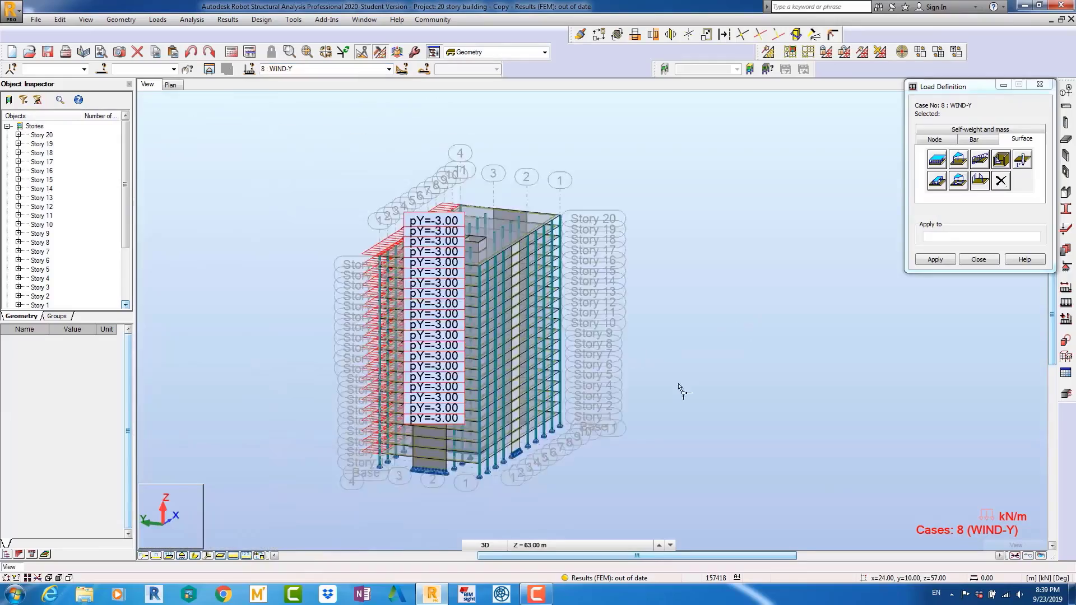
scroll(526, 185, up, 5)
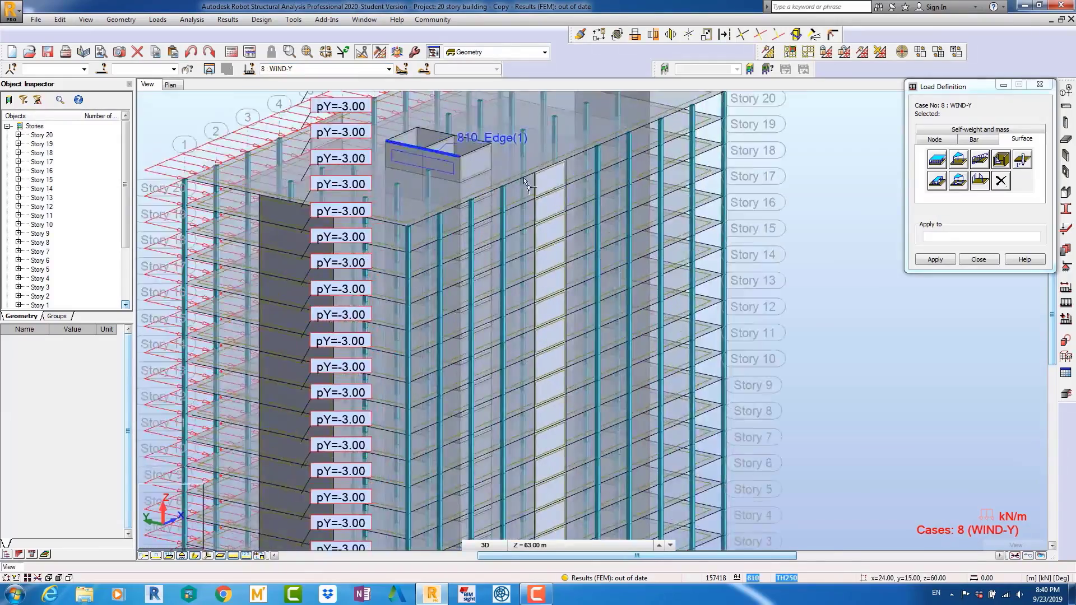
scroll(527, 185, down, 5)
click(388, 68)
click(314, 121)
click(937, 159)
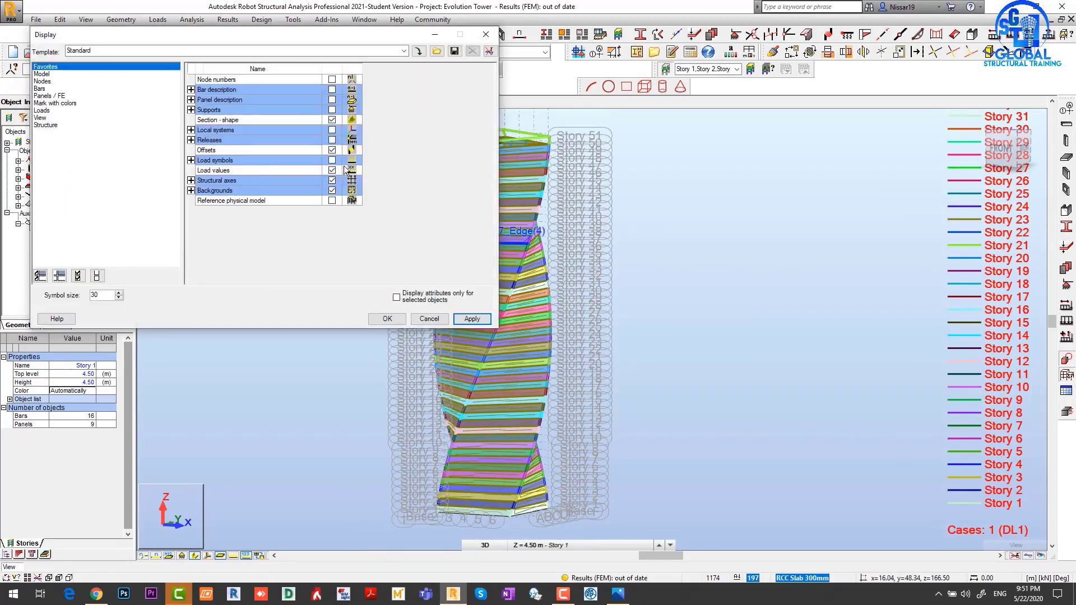
click(387, 320)
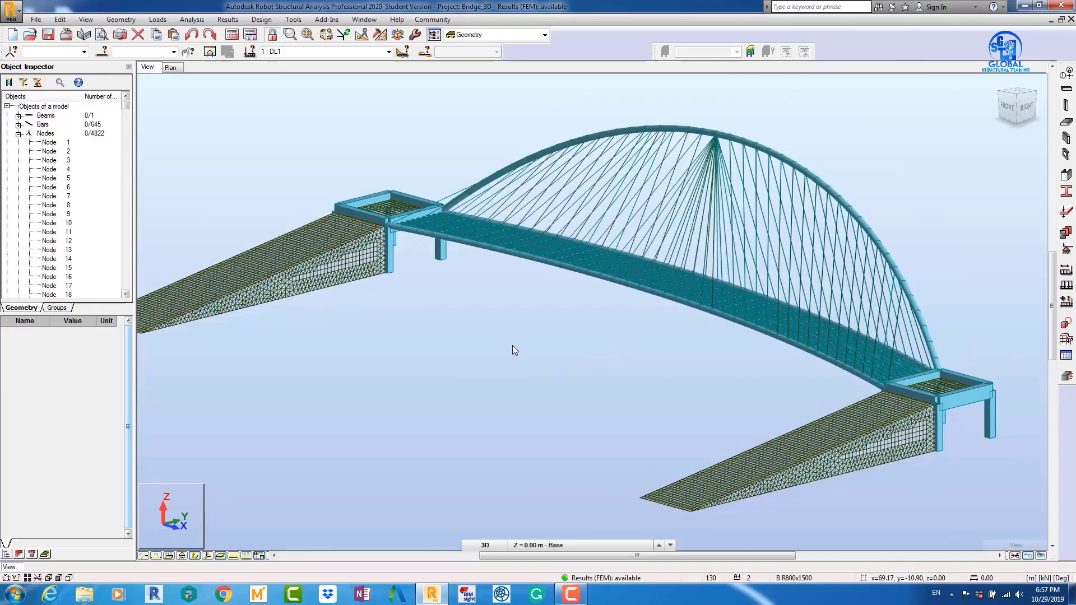
key(ctrl+d)
click(39, 88)
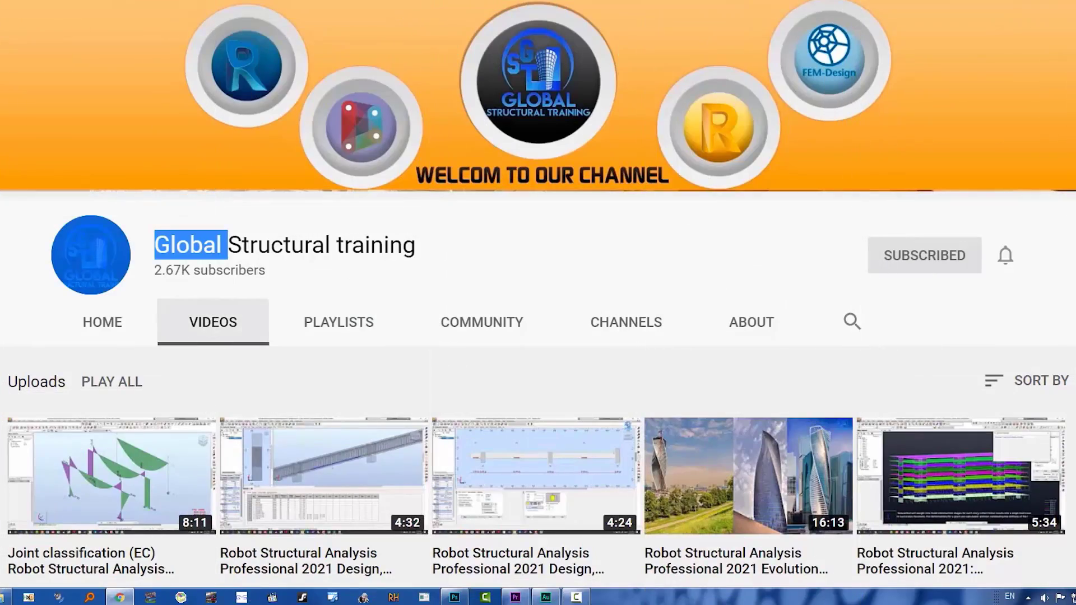
scroll(537, 302, down, 5)
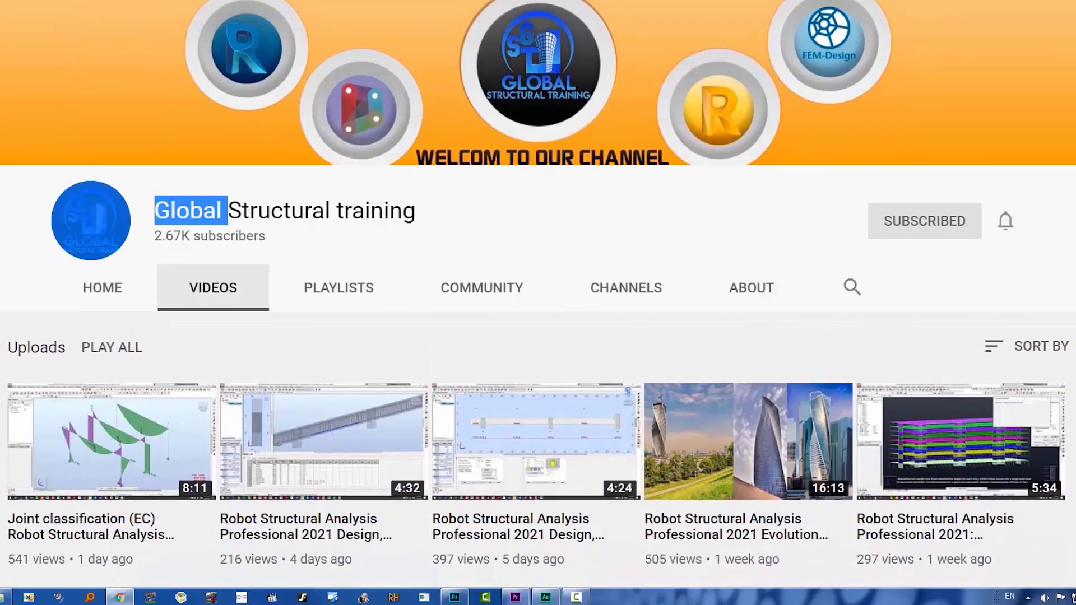
scroll(538, 302, down, 6)
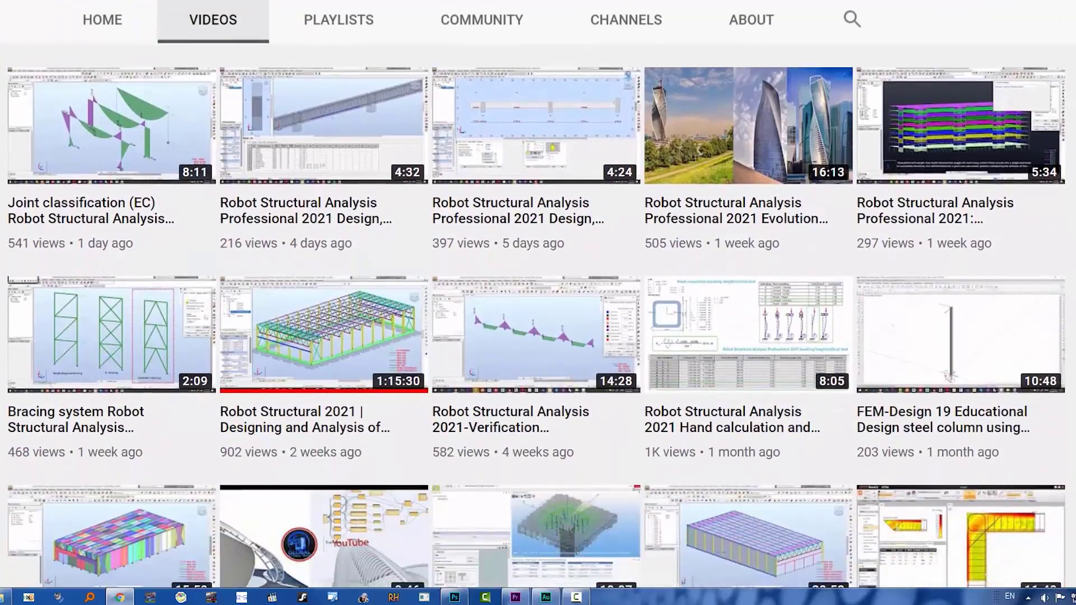
scroll(538, 303, down, 7)
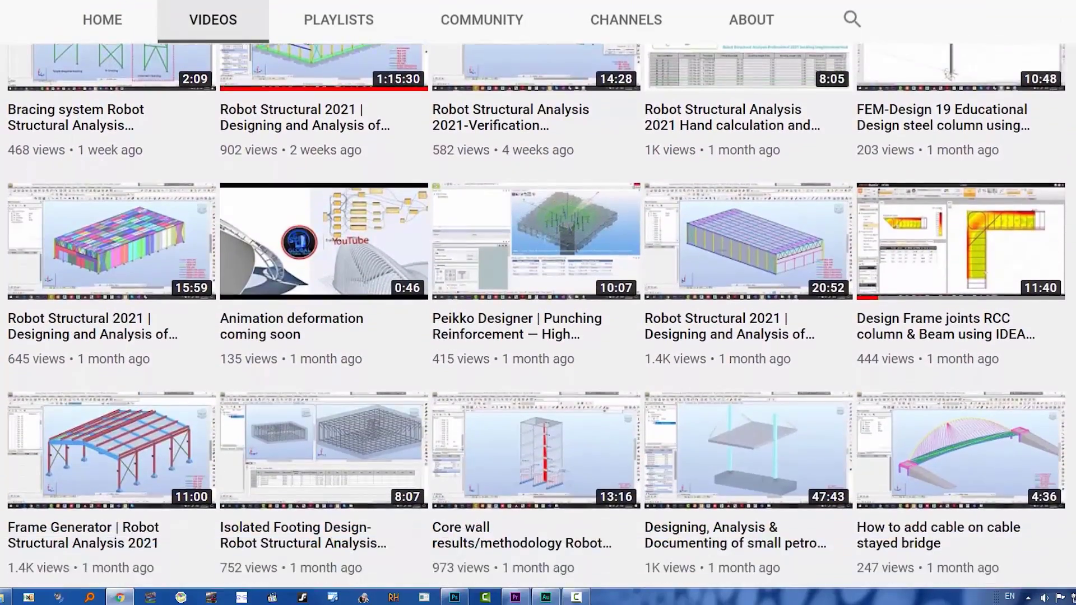
scroll(537, 303, down, 10)
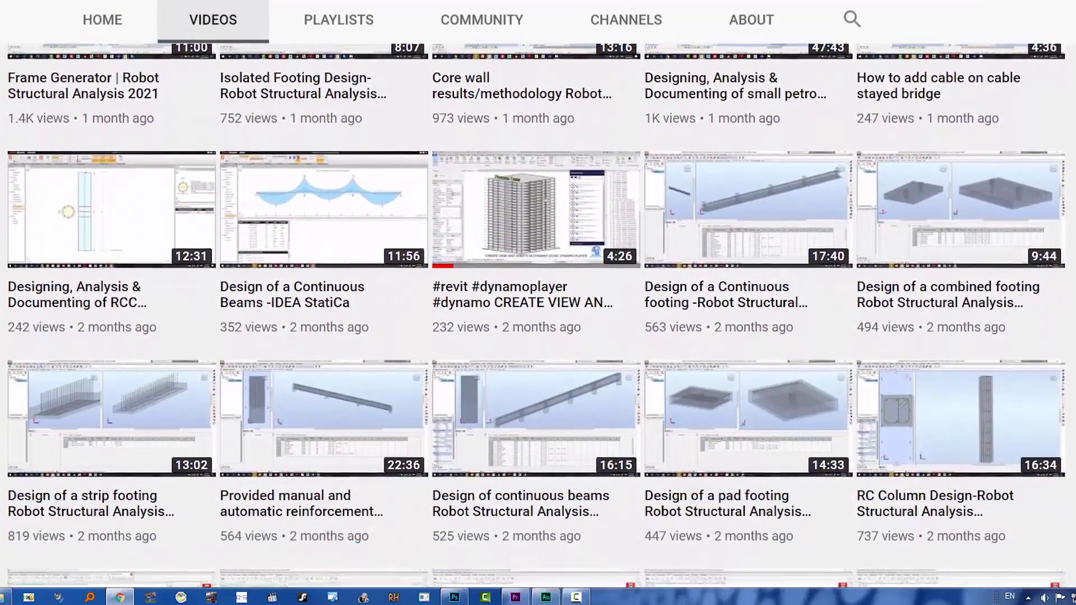
scroll(538, 303, down, 6)
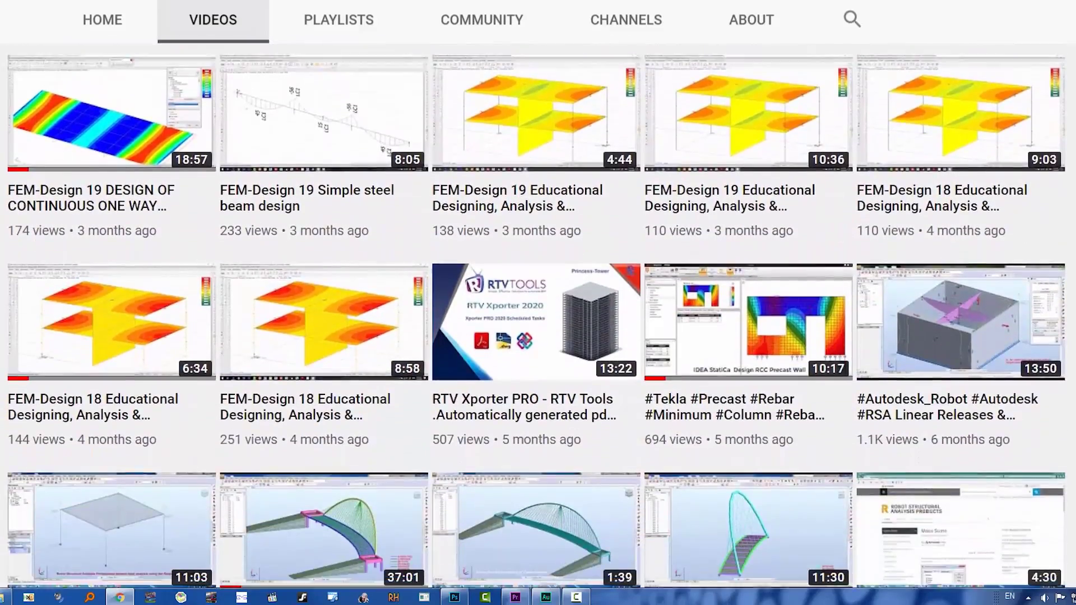
scroll(538, 302, down, 4)
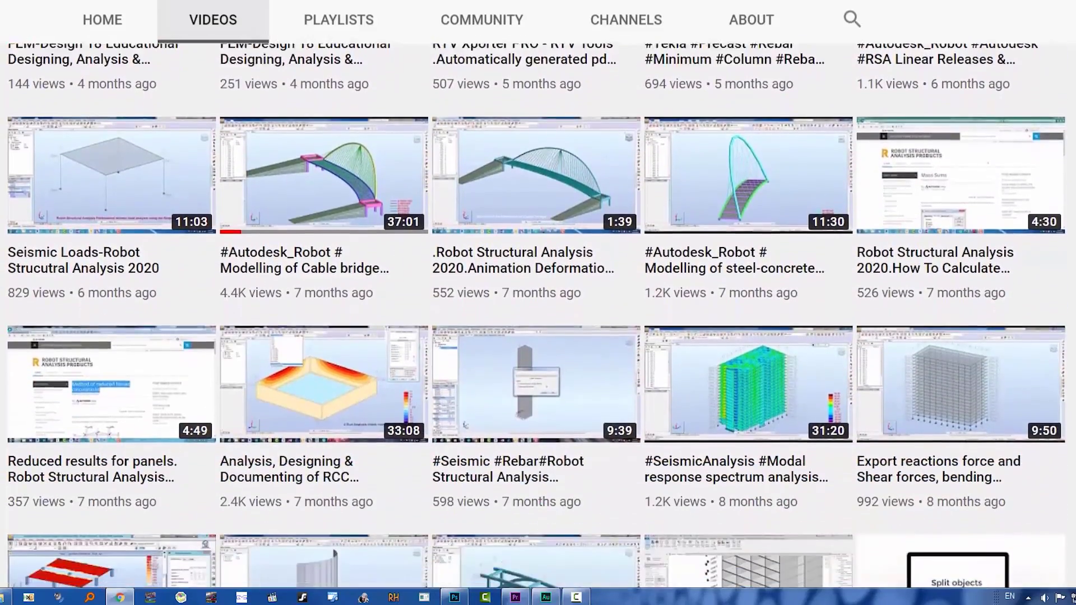